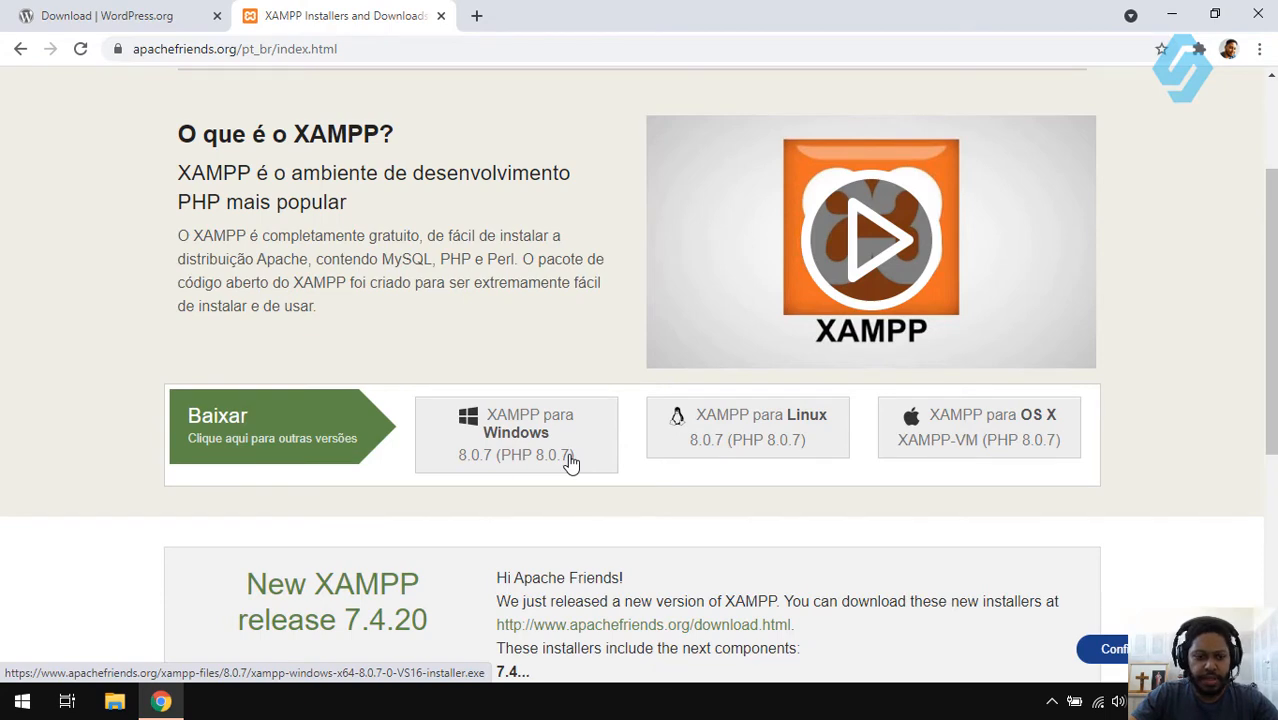
- Request the XAMPP for Windows installer, then cancel saving a duplicate copy
scroll(570, 462, up, 2)
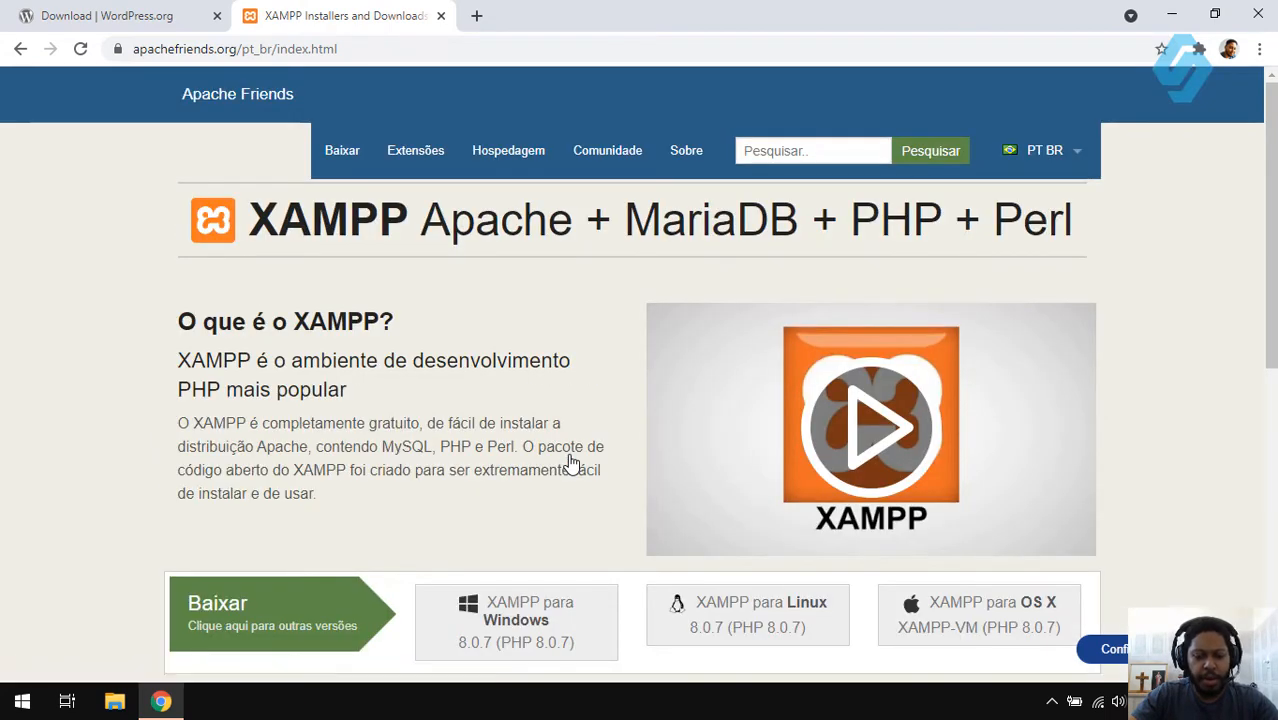
scroll(571, 462, down, 1)
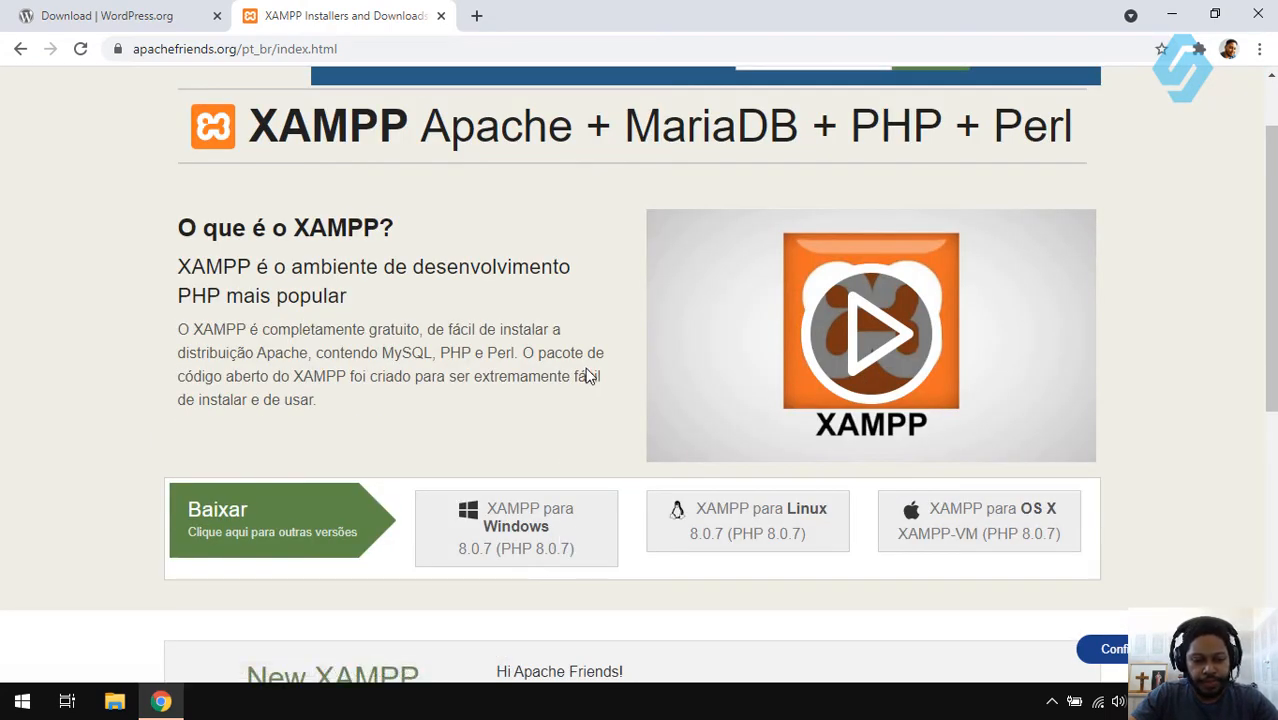
click(508, 535)
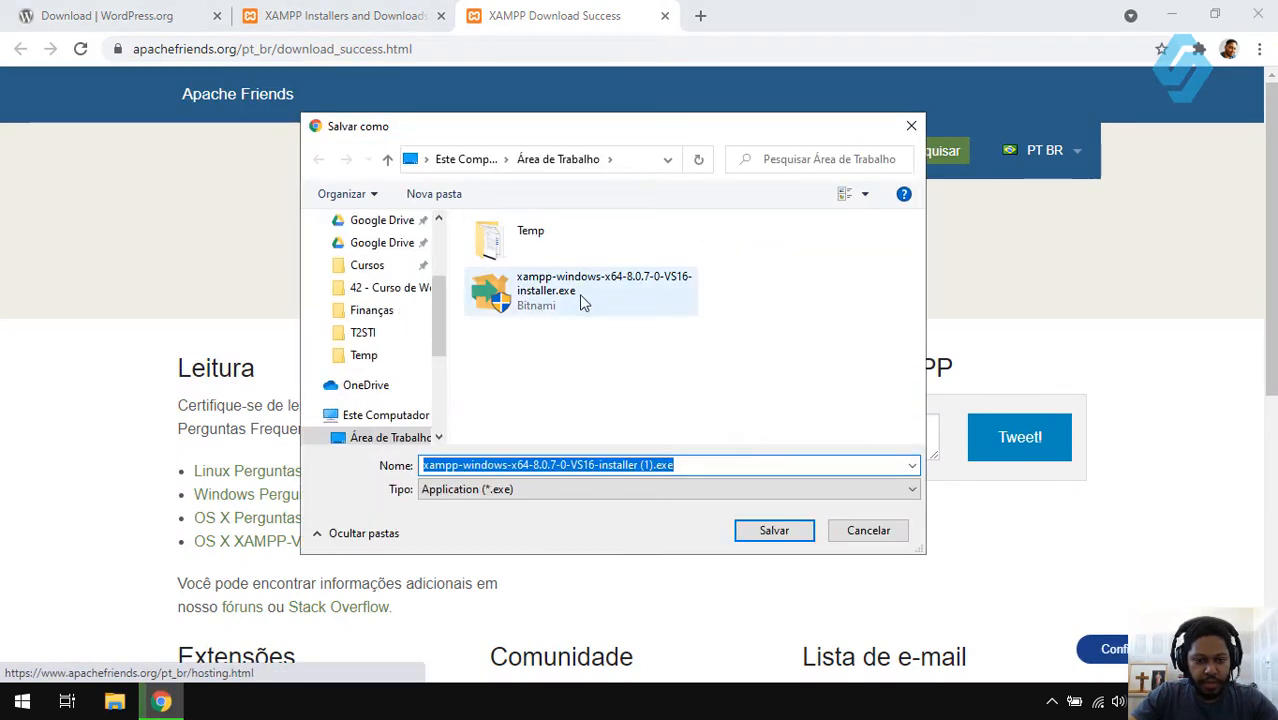
click(866, 531)
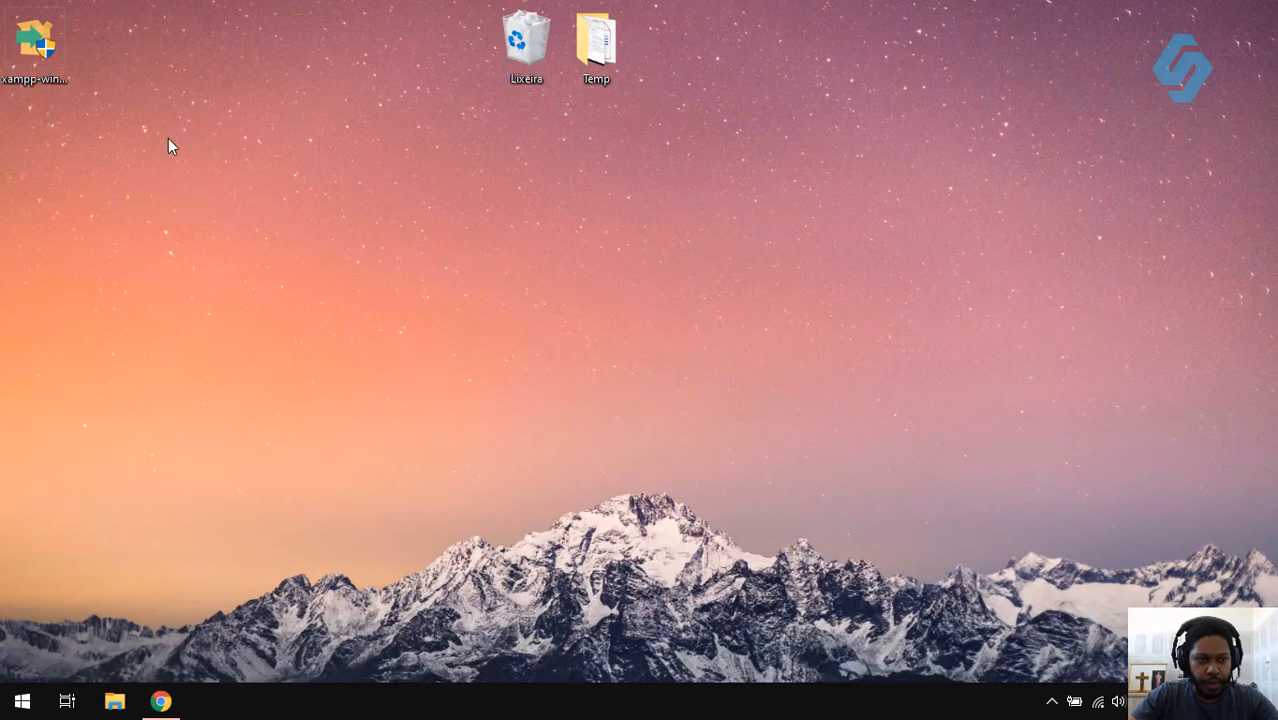
- Run the desktop XAMPP installer as administrator
click(32, 56)
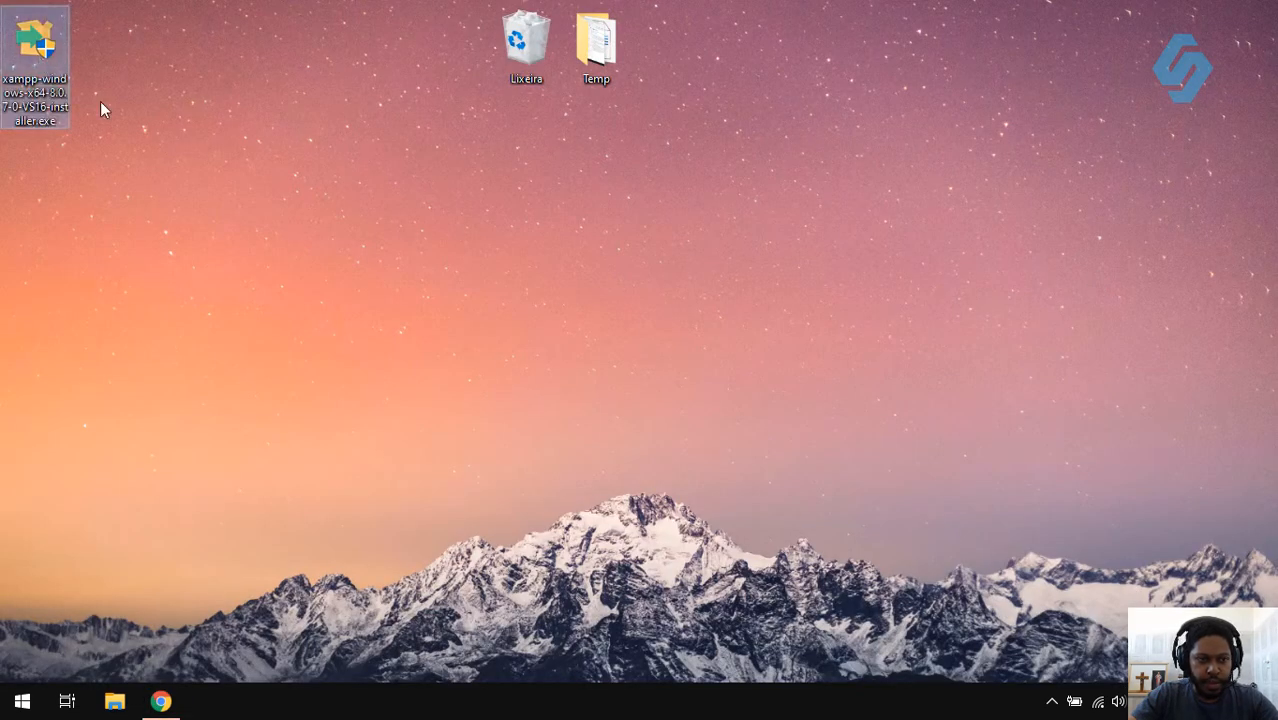
right_click(27, 58)
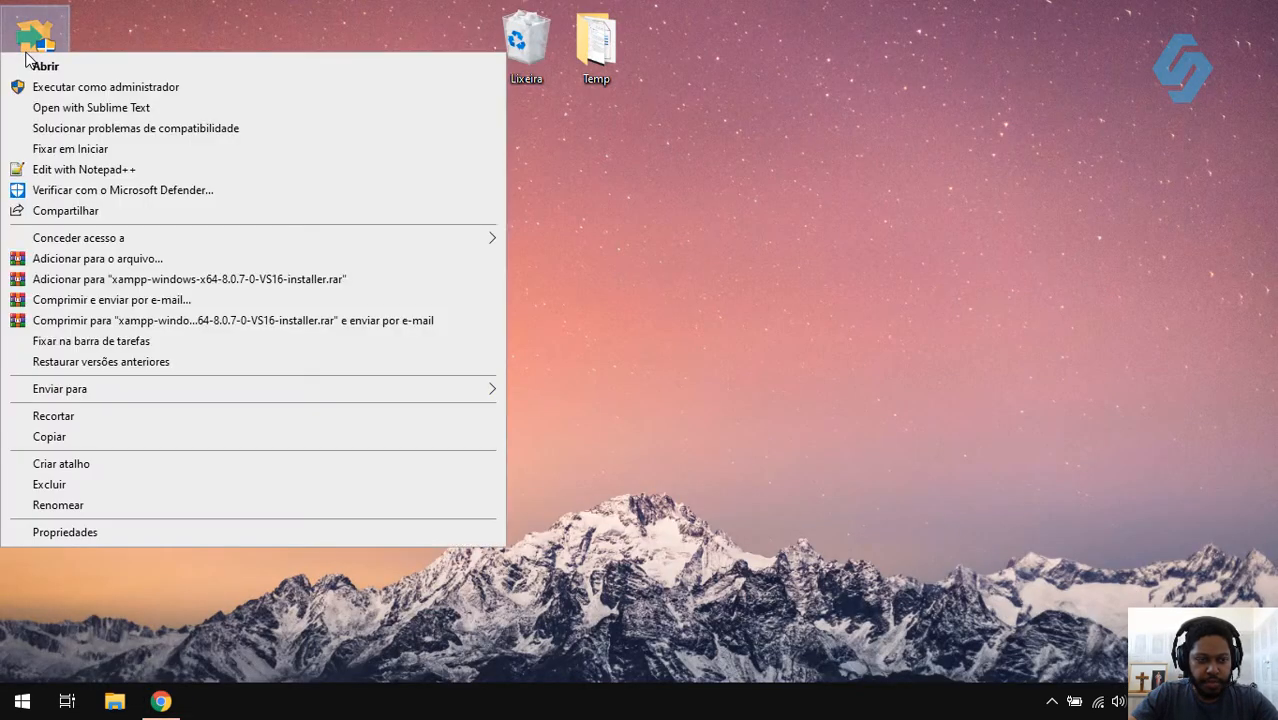
click(130, 86)
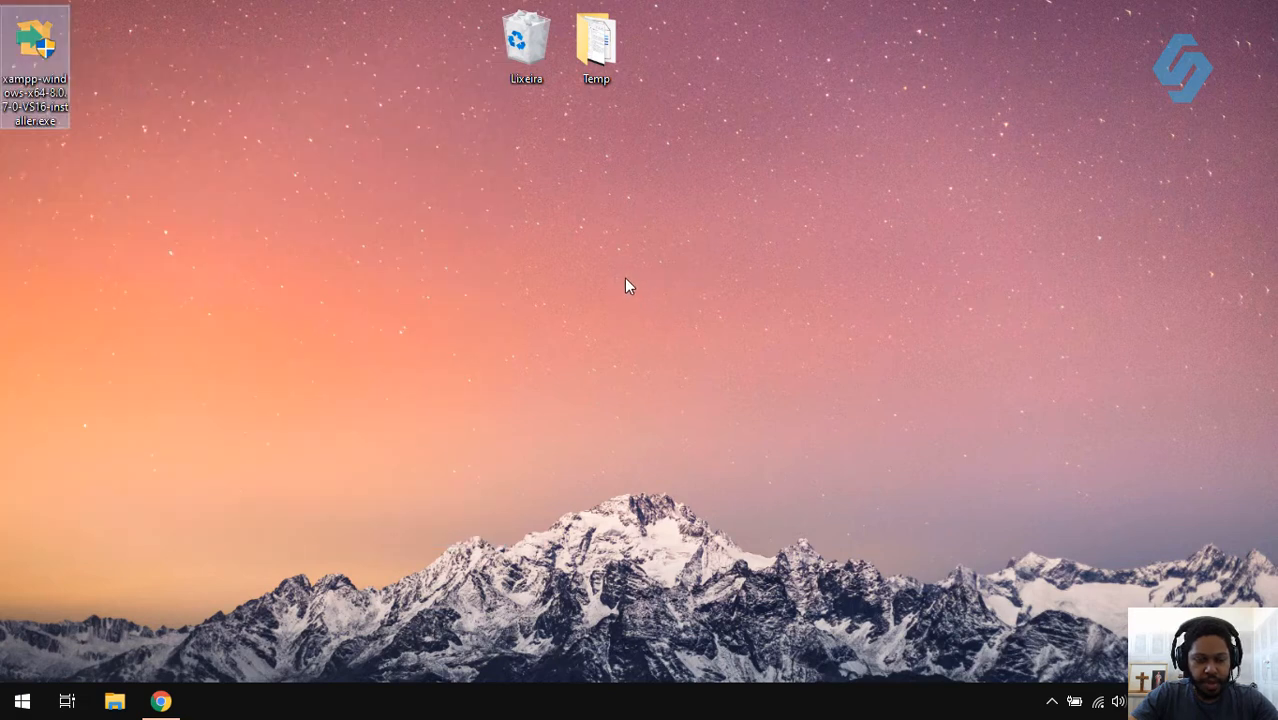
click(584, 404)
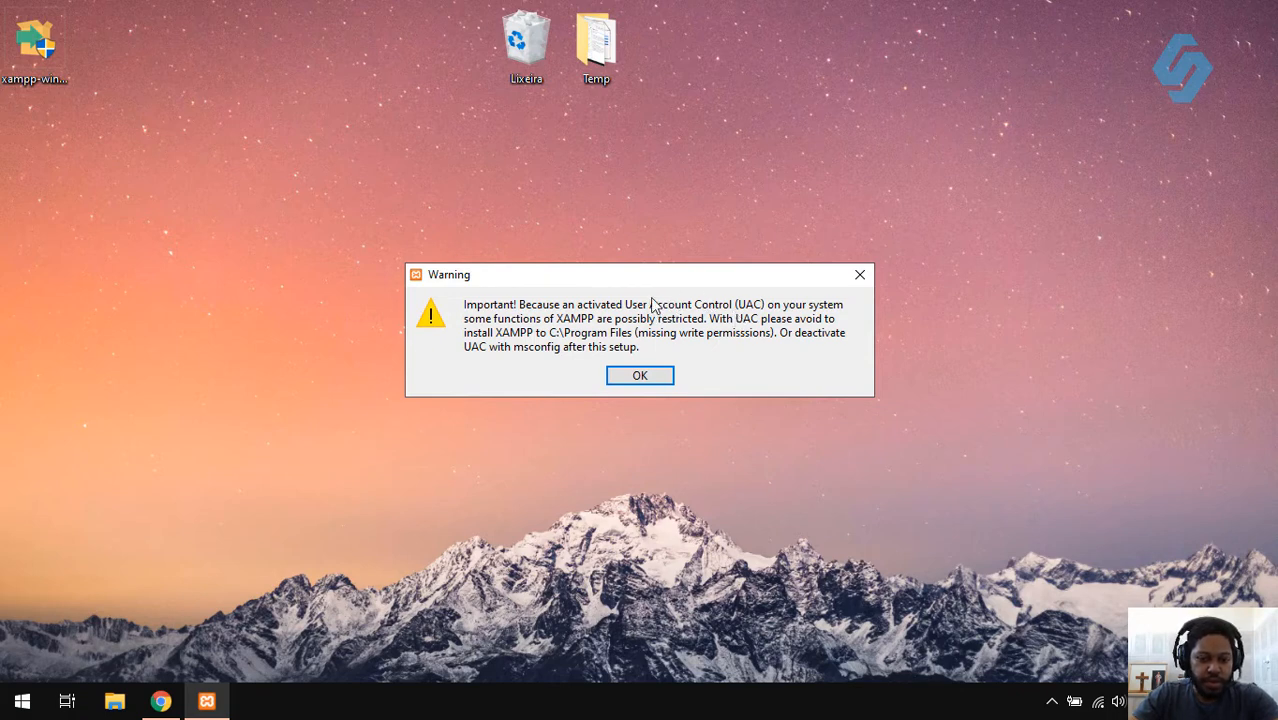
- Dismiss the UAC warning and deselect FileZilla, Mercury, Tomcat, Perl, Webalizer and Fake Sendmail components
click(641, 375)
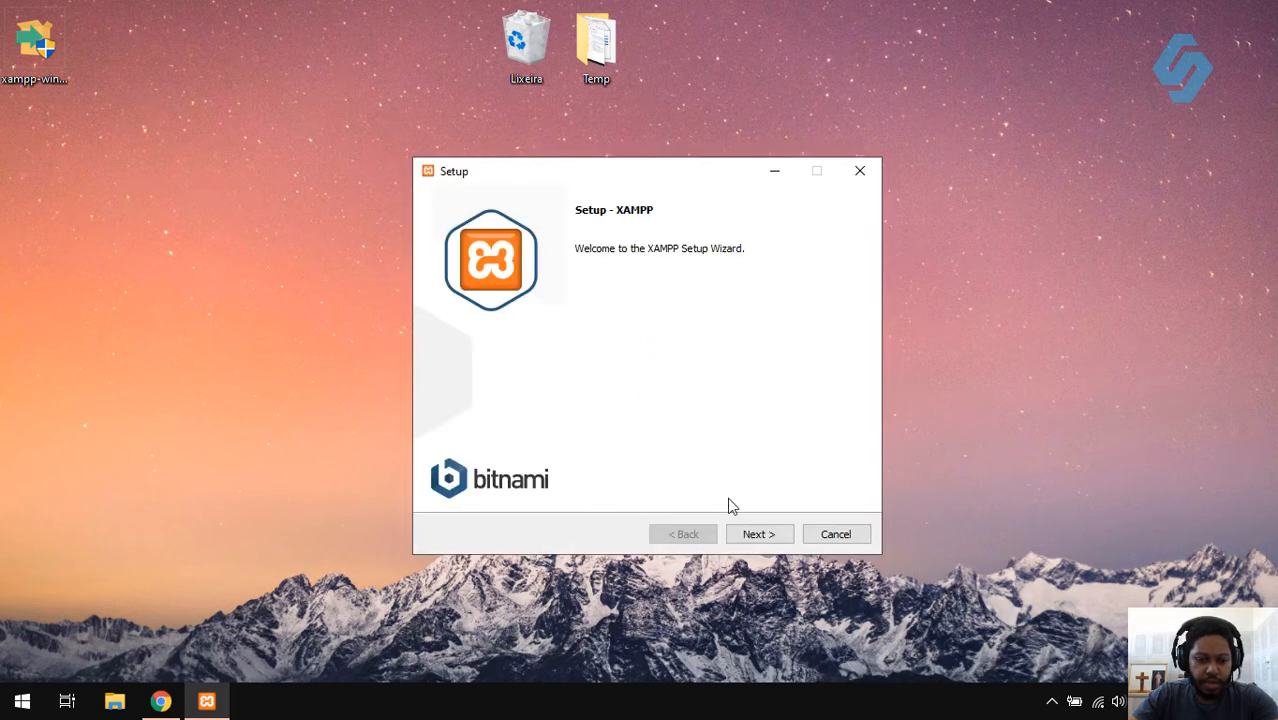
click(765, 538)
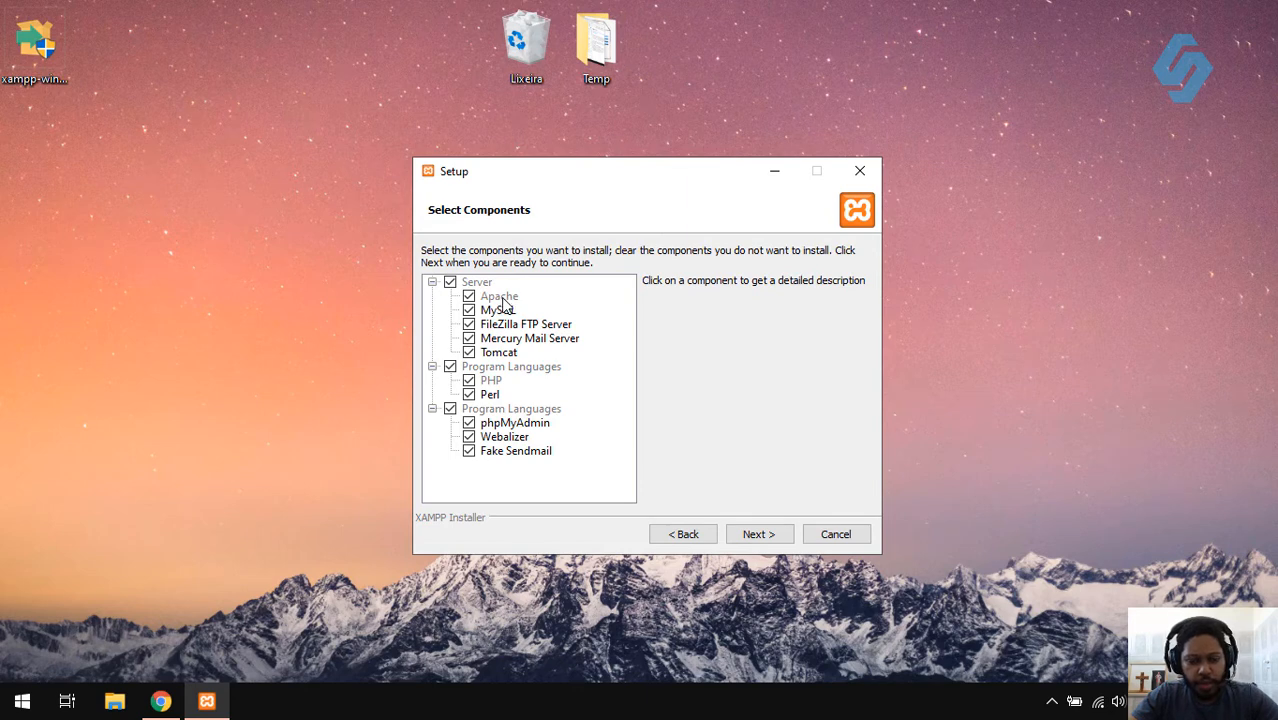
click(472, 300)
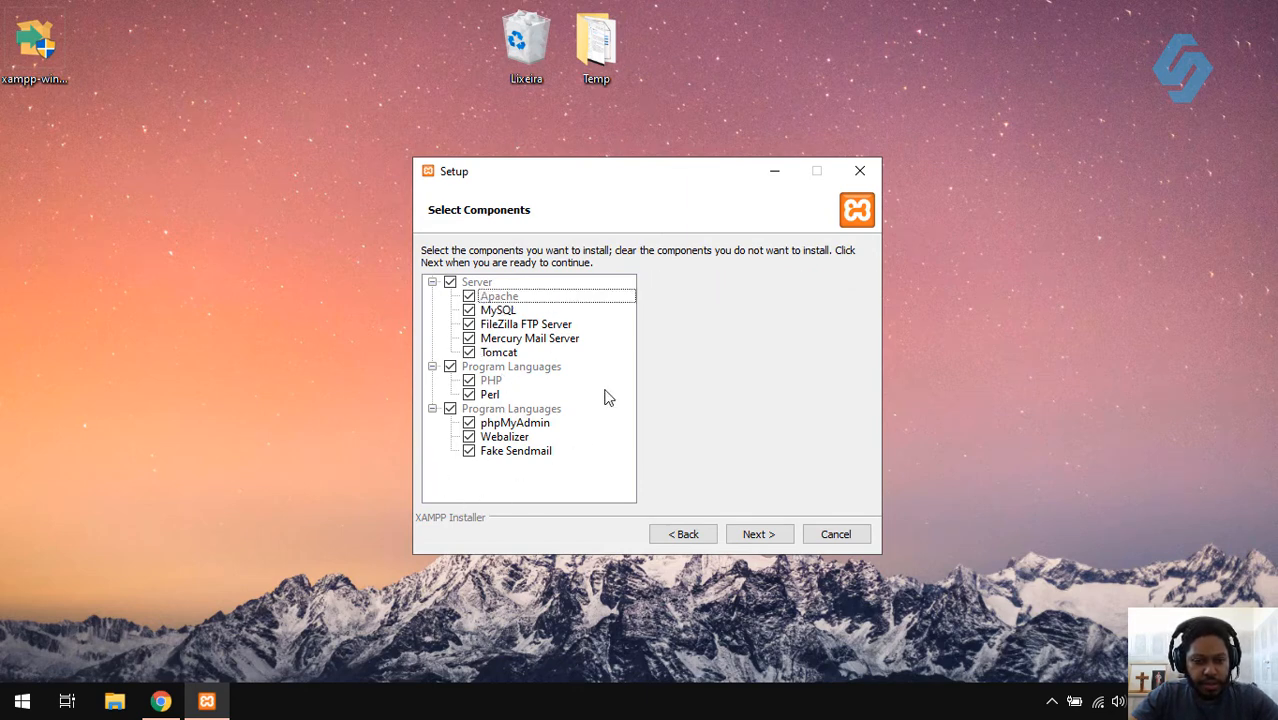
click(469, 394)
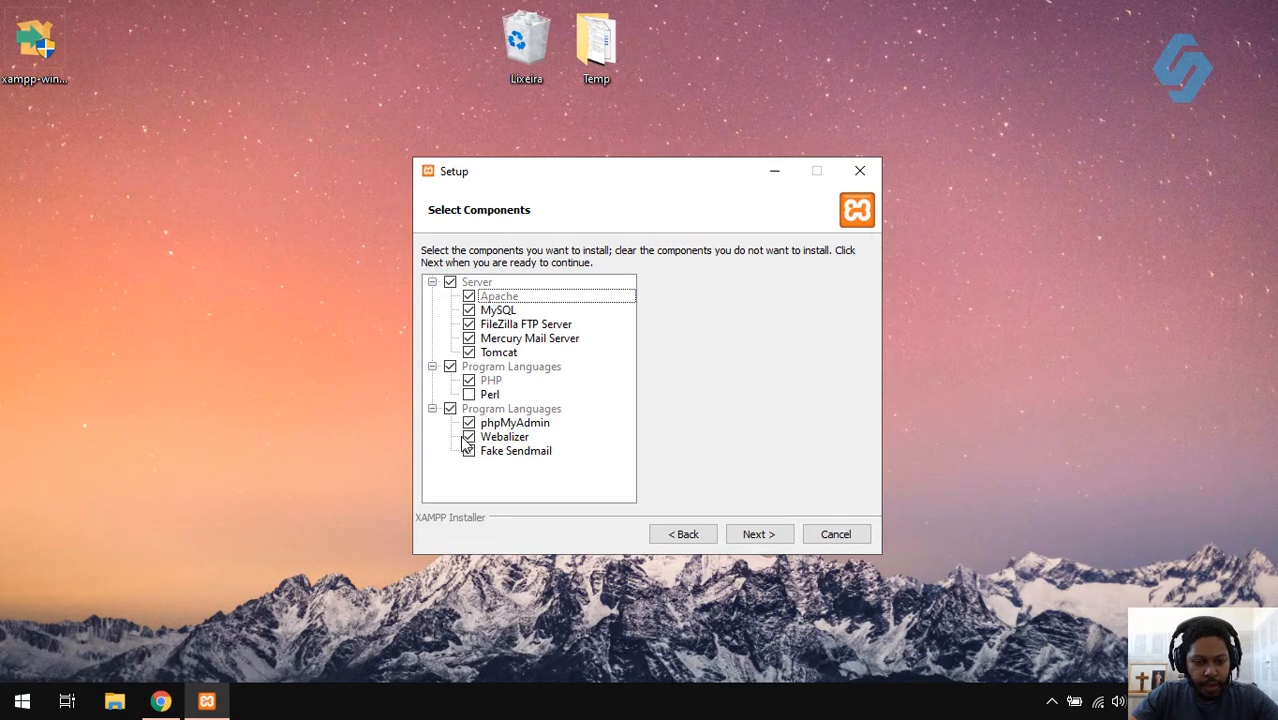
click(469, 437)
click(469, 451)
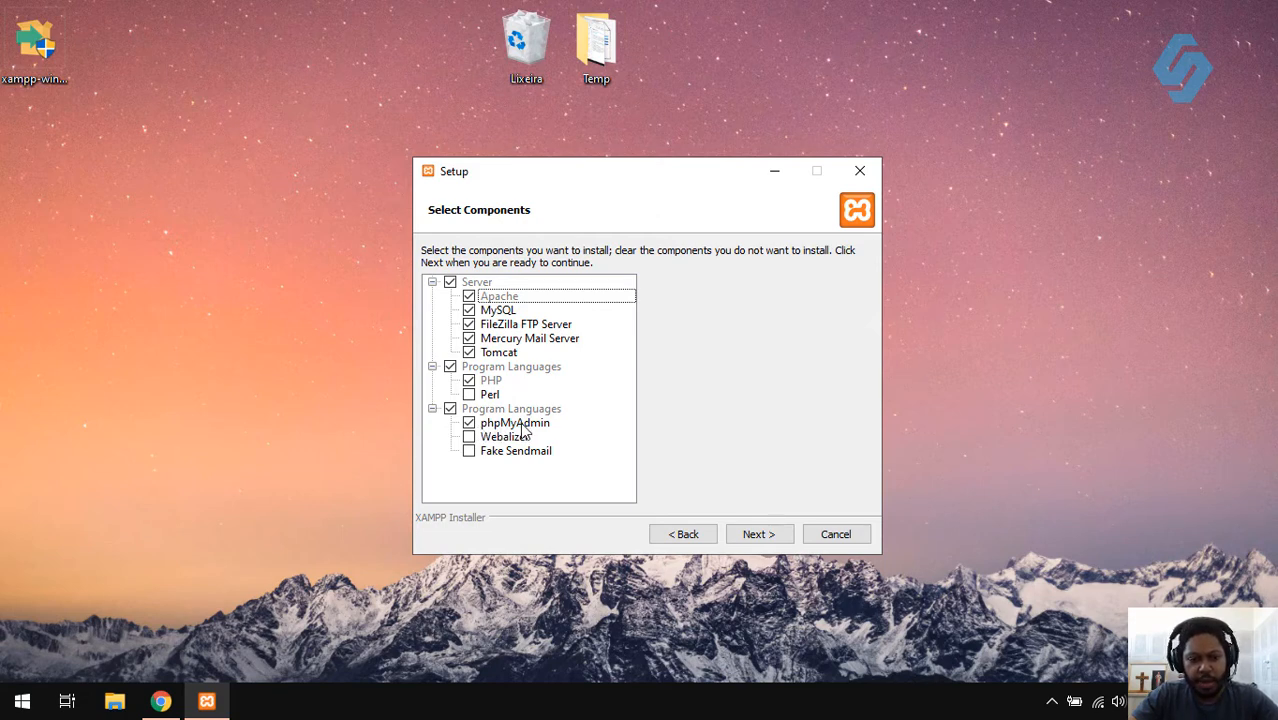
click(469, 352)
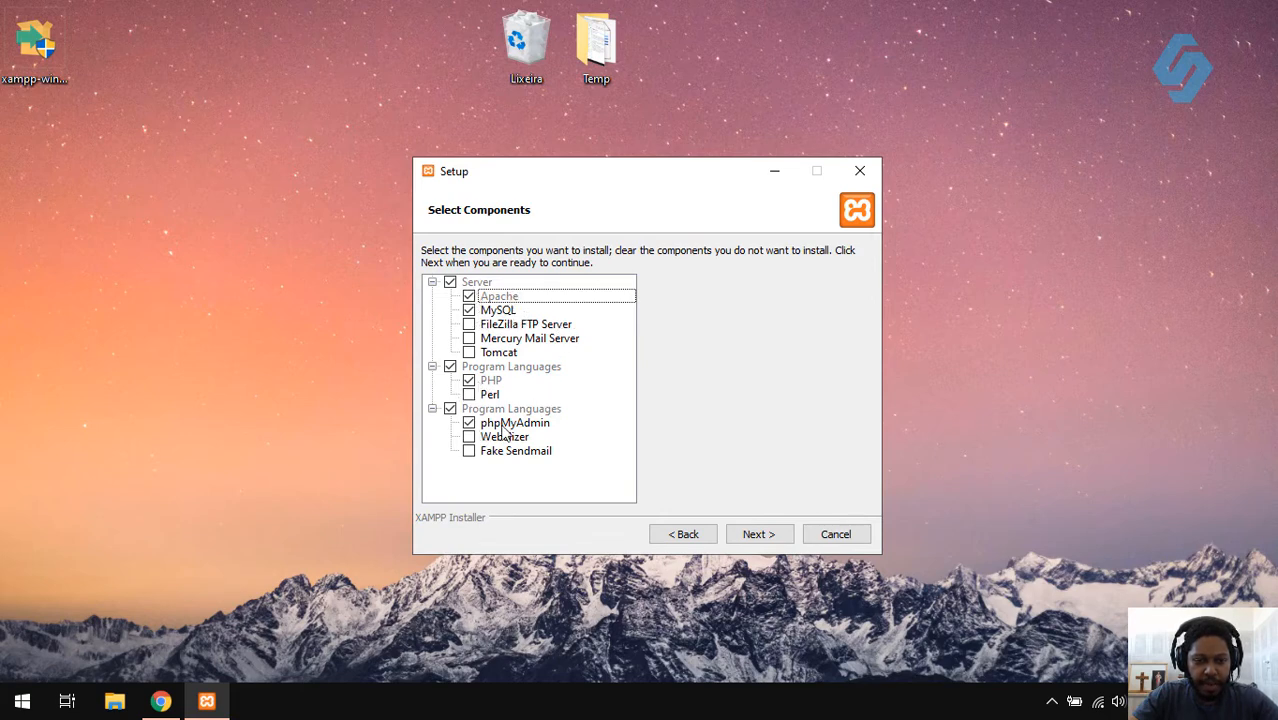
click(766, 536)
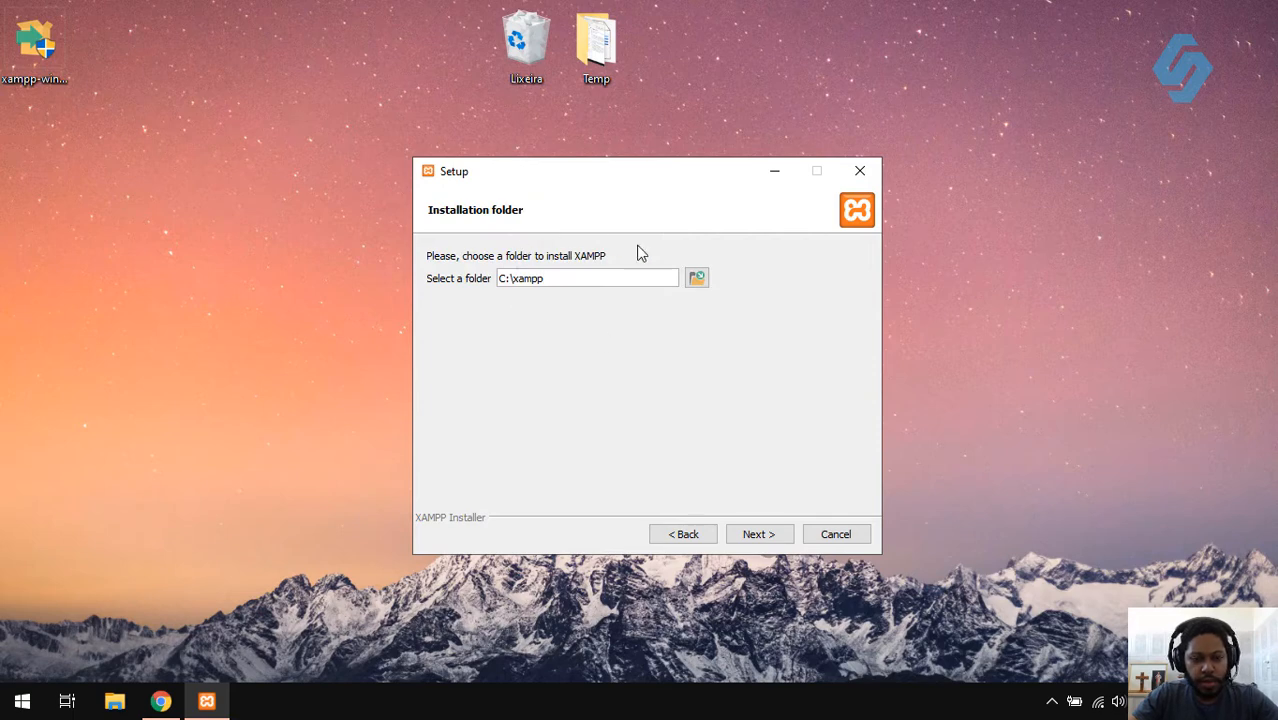
- Keep C:\xampp as the installation folder despite the folder-not-empty warning
click(578, 284)
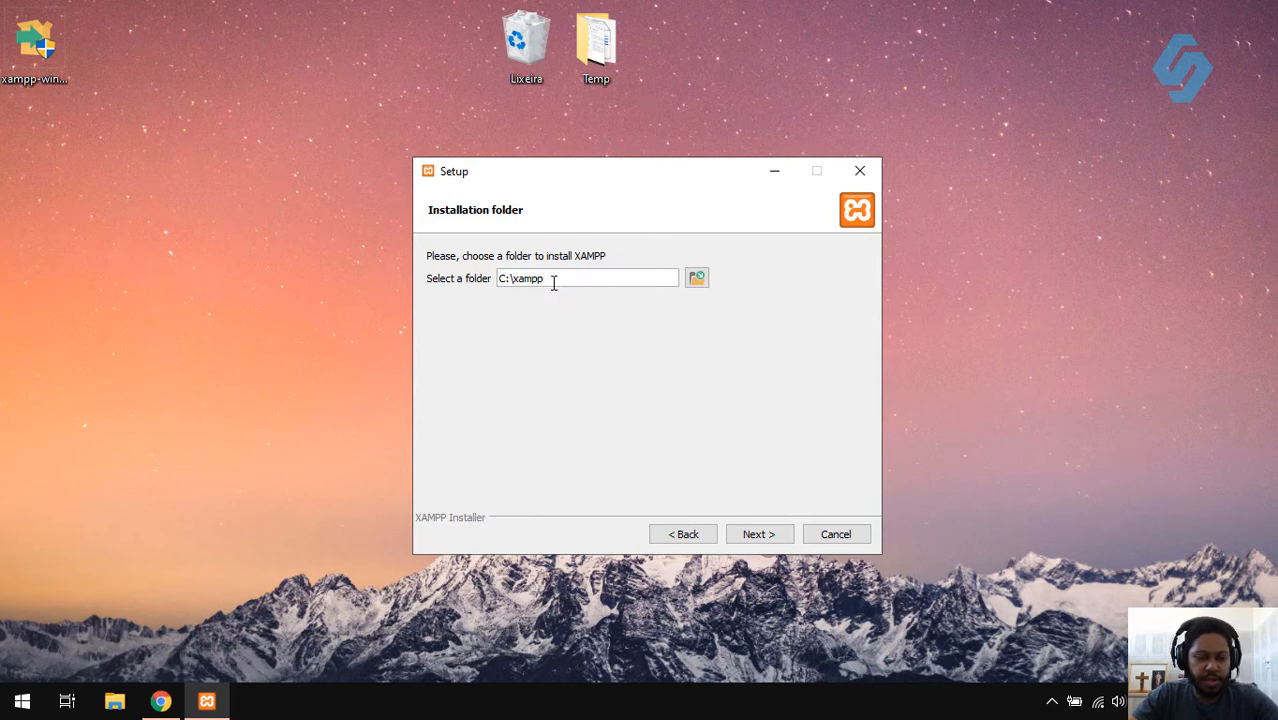
click(771, 534)
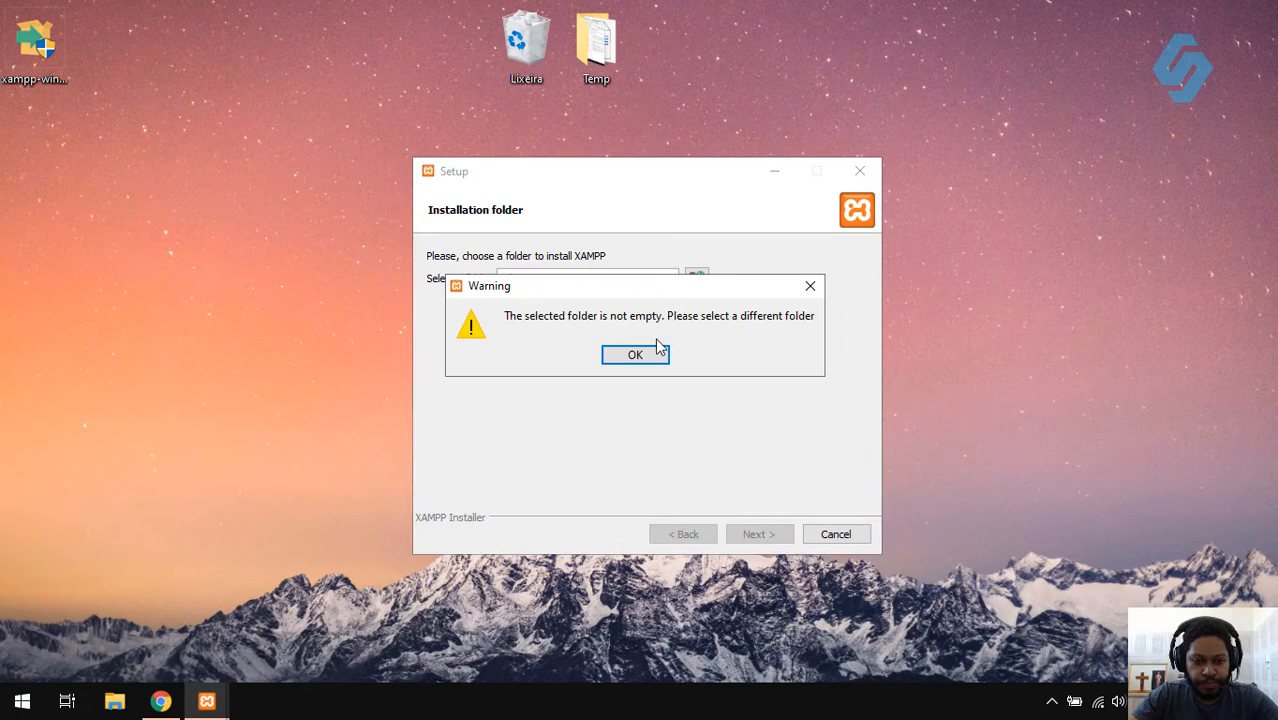
click(627, 358)
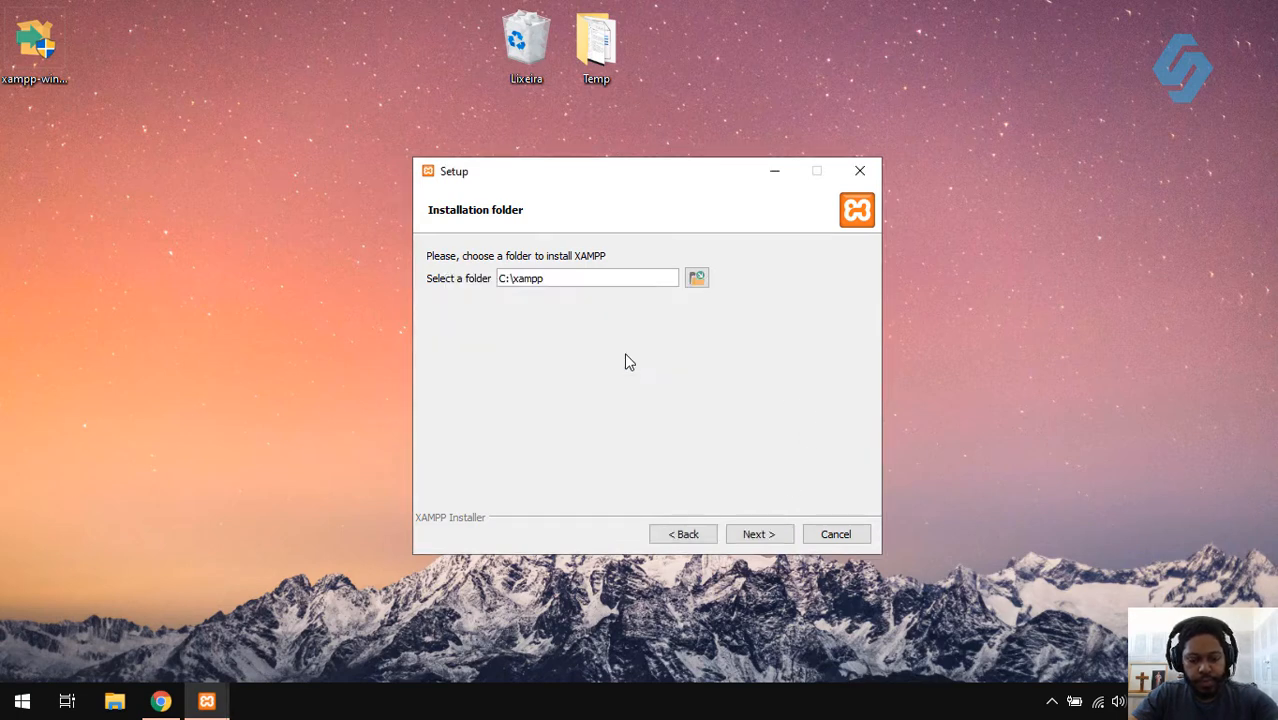
click(770, 534)
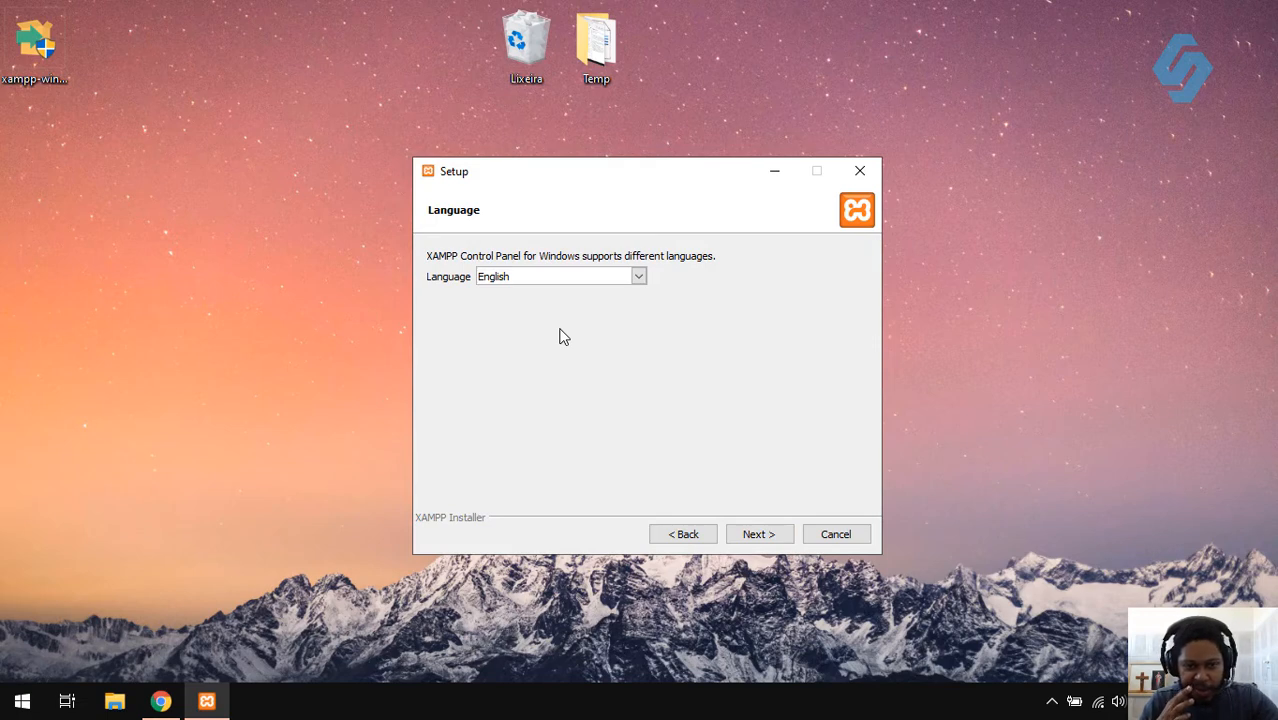
- Keep English as the language and untick 'Learn more about Bitnami for XAMPP'
click(638, 277)
click(682, 296)
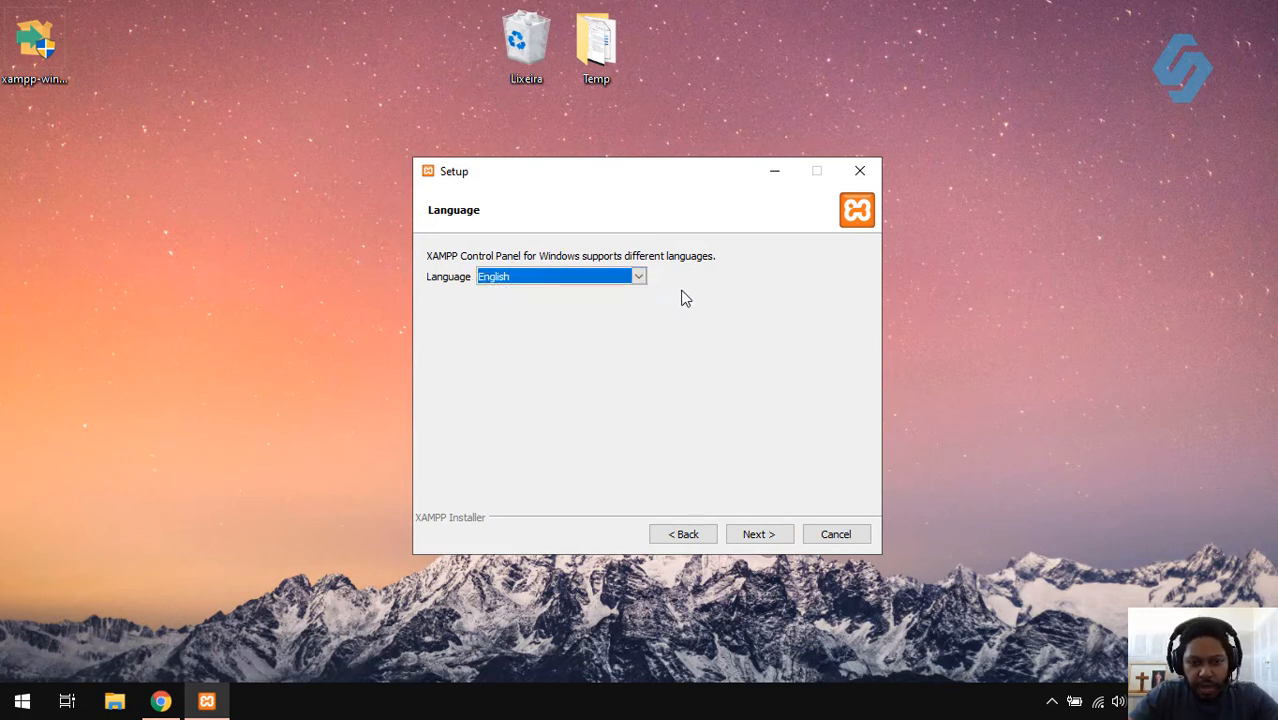
click(773, 532)
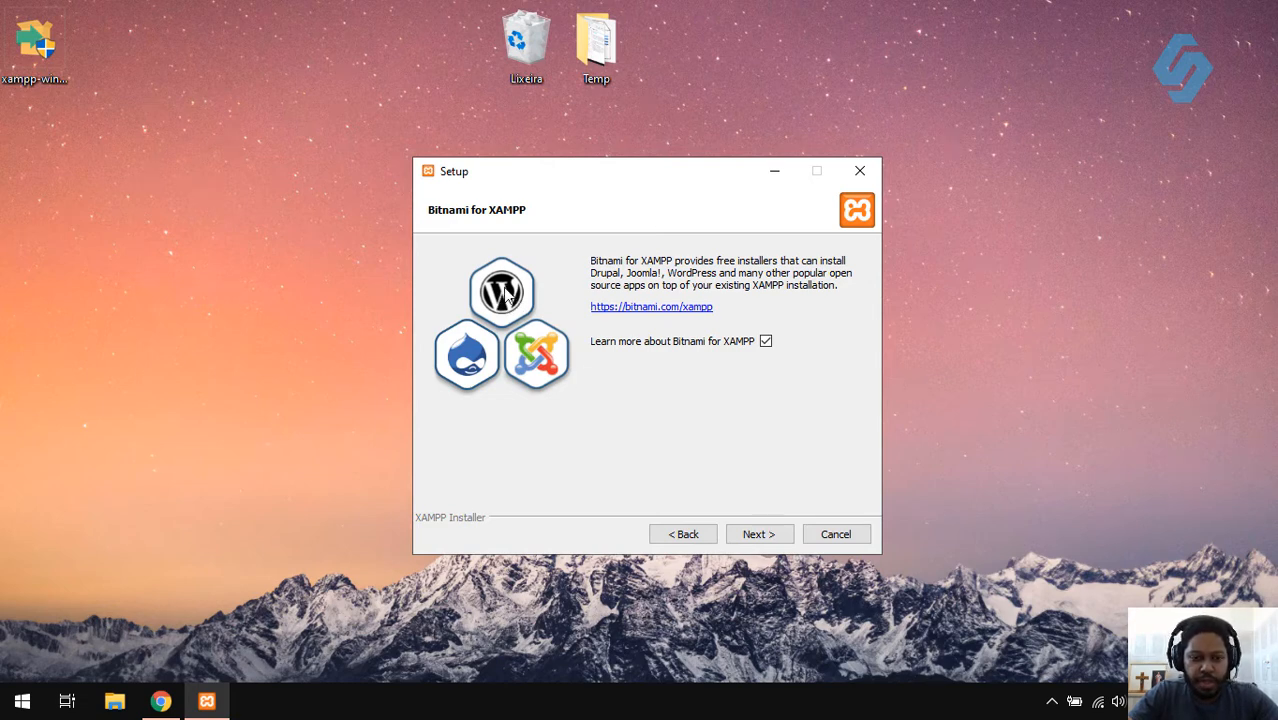
click(766, 341)
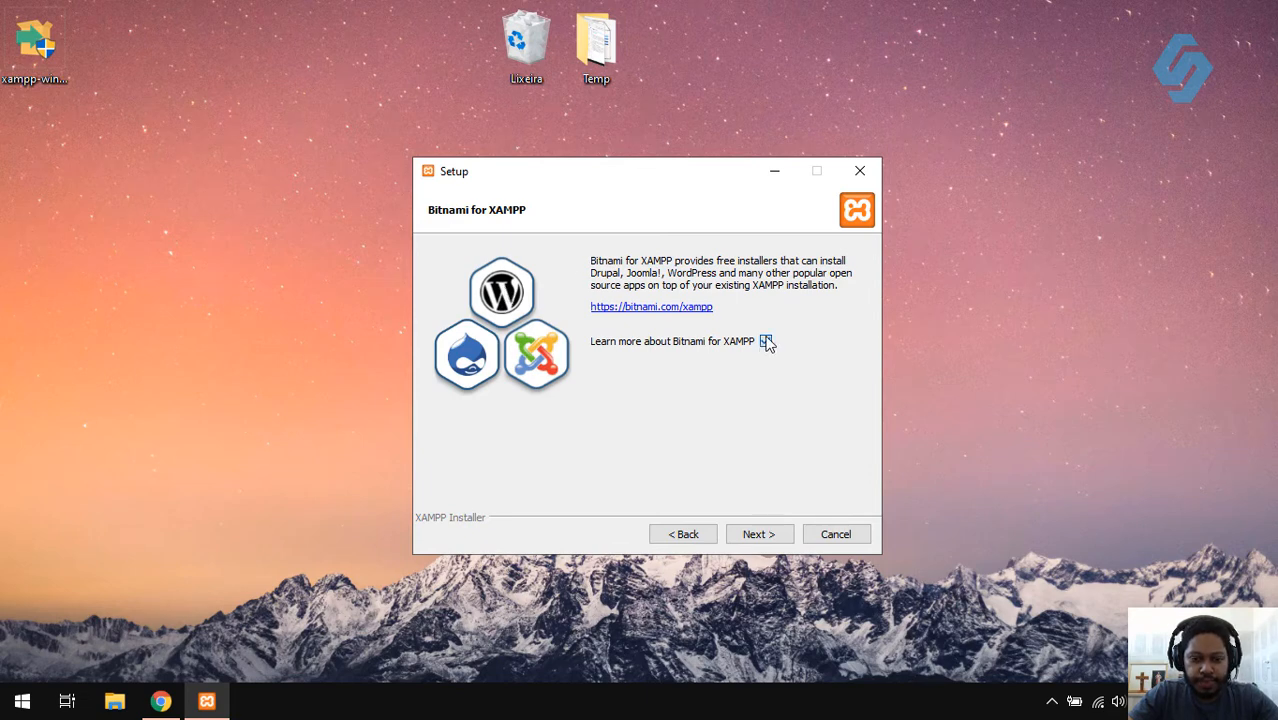
click(759, 533)
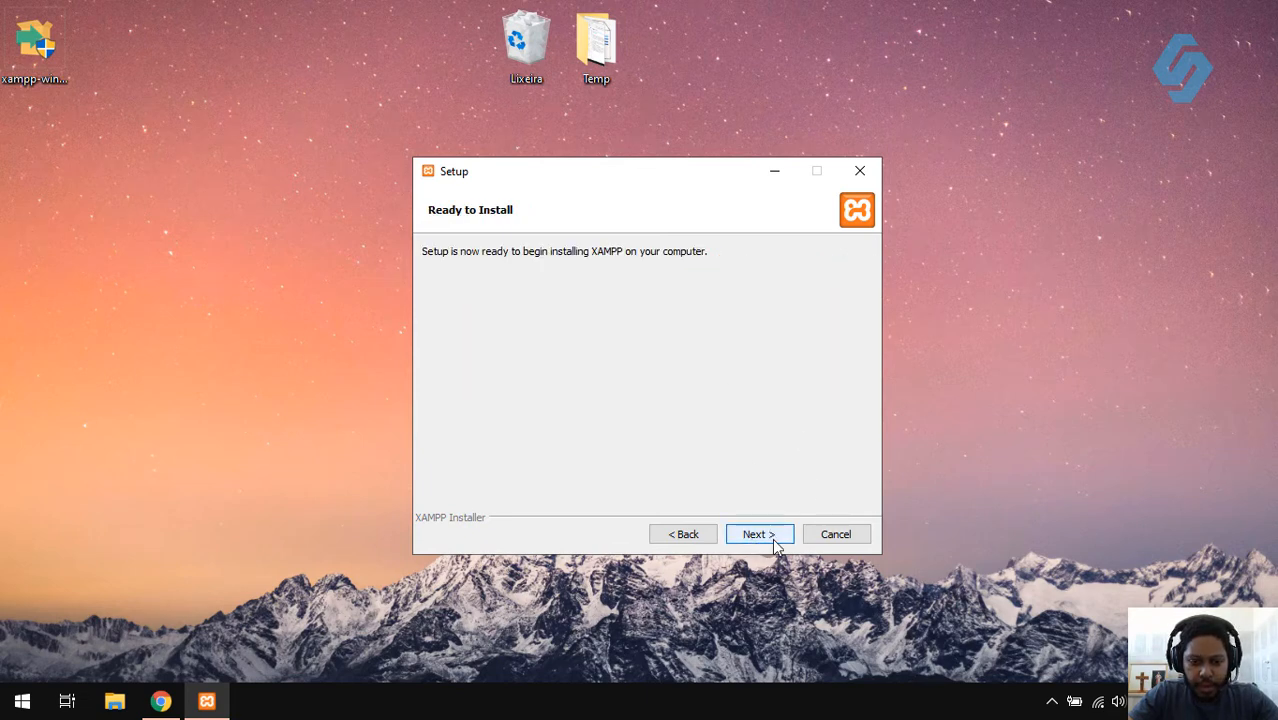
- Start the XAMPP installation from the Ready to Install page
click(771, 536)
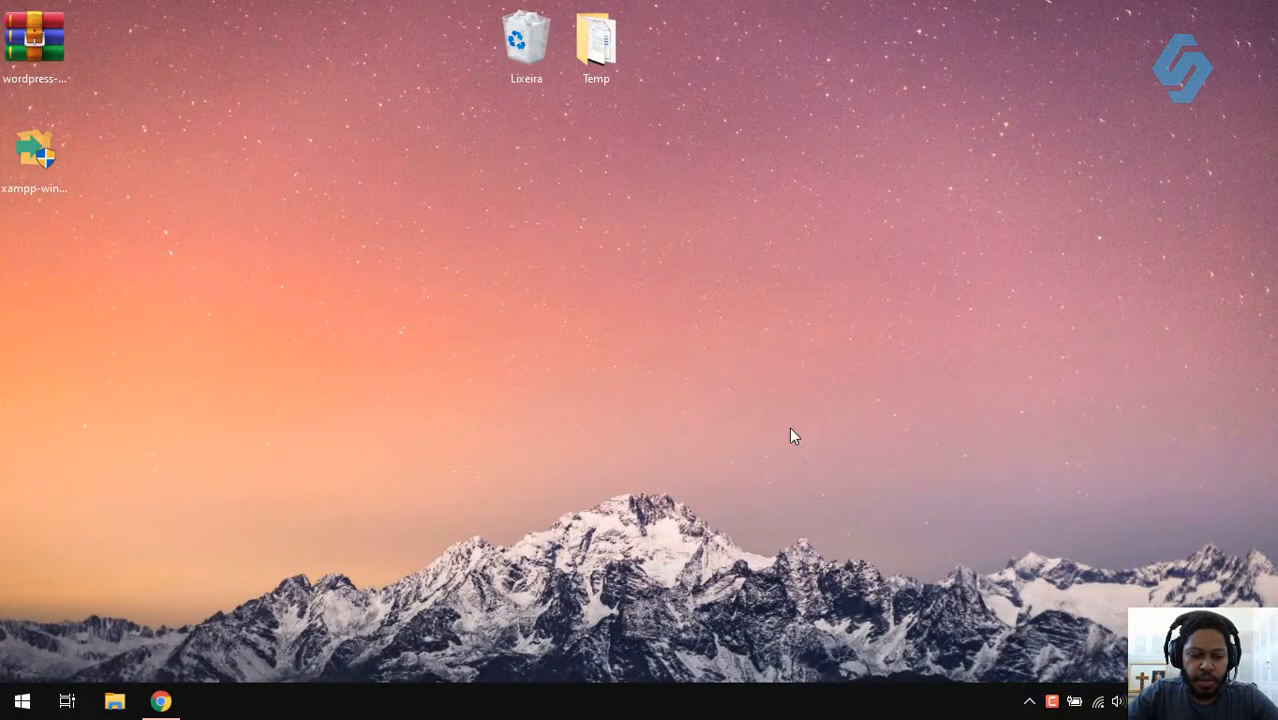
- Launch XAMPP Control Panel and start Apache (ports 80, 443) and MySQL (3306)
click(22, 701)
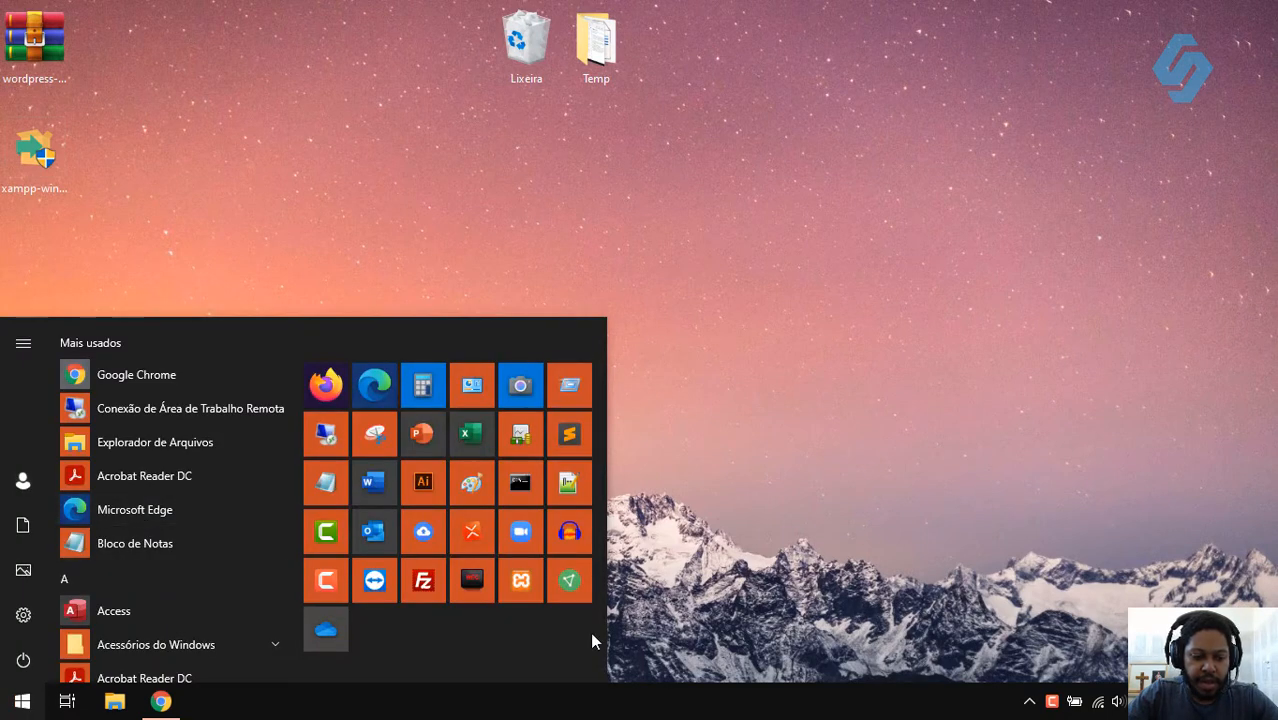
click(521, 581)
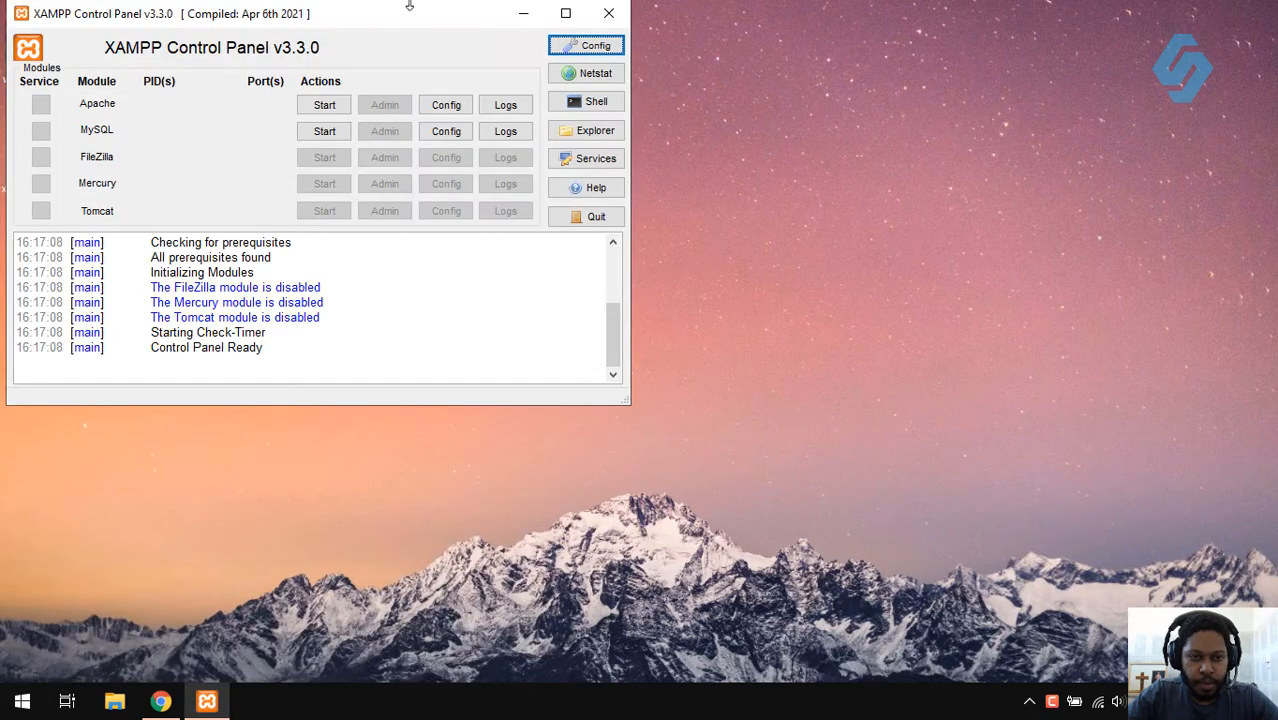
drag(307, 28, 598, 172)
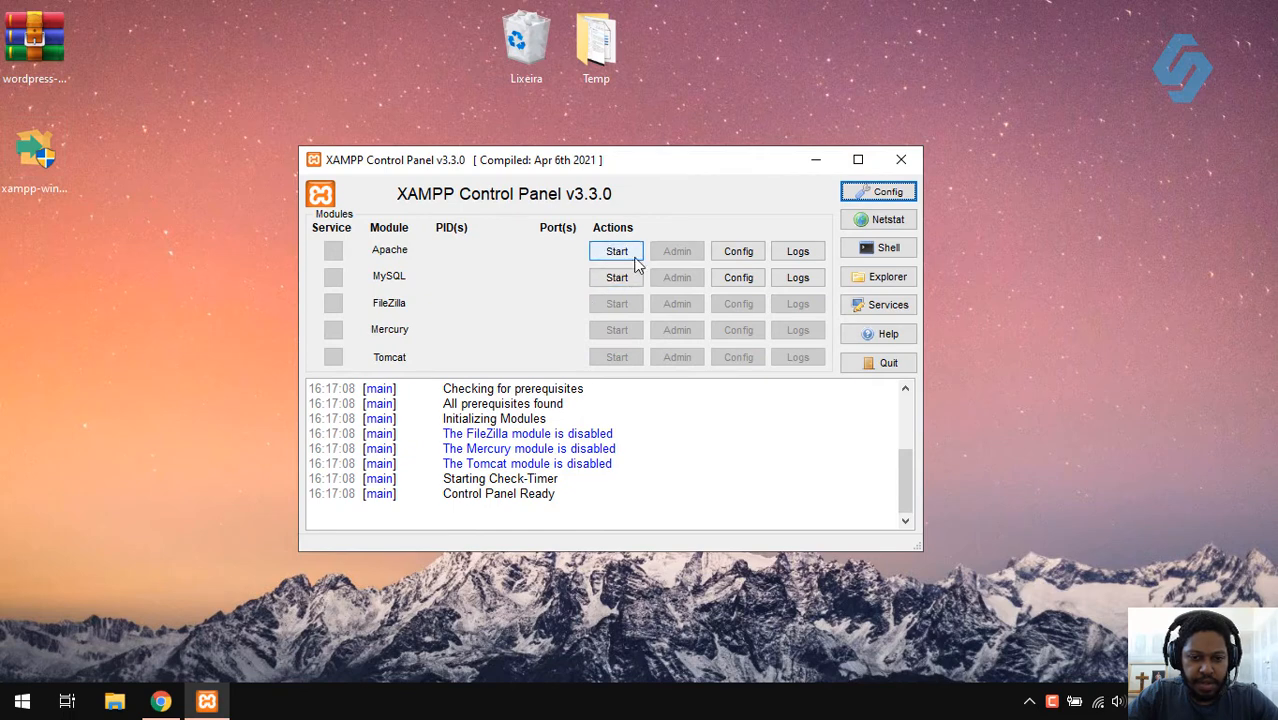
click(612, 254)
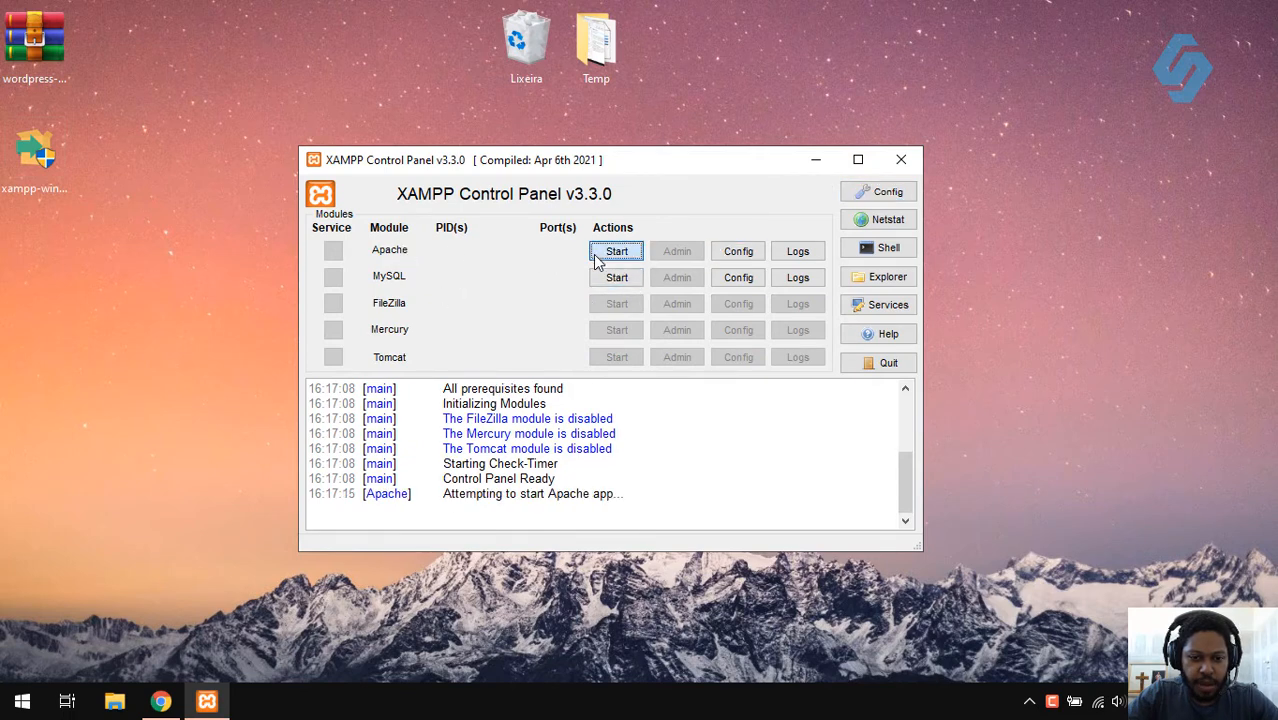
click(614, 279)
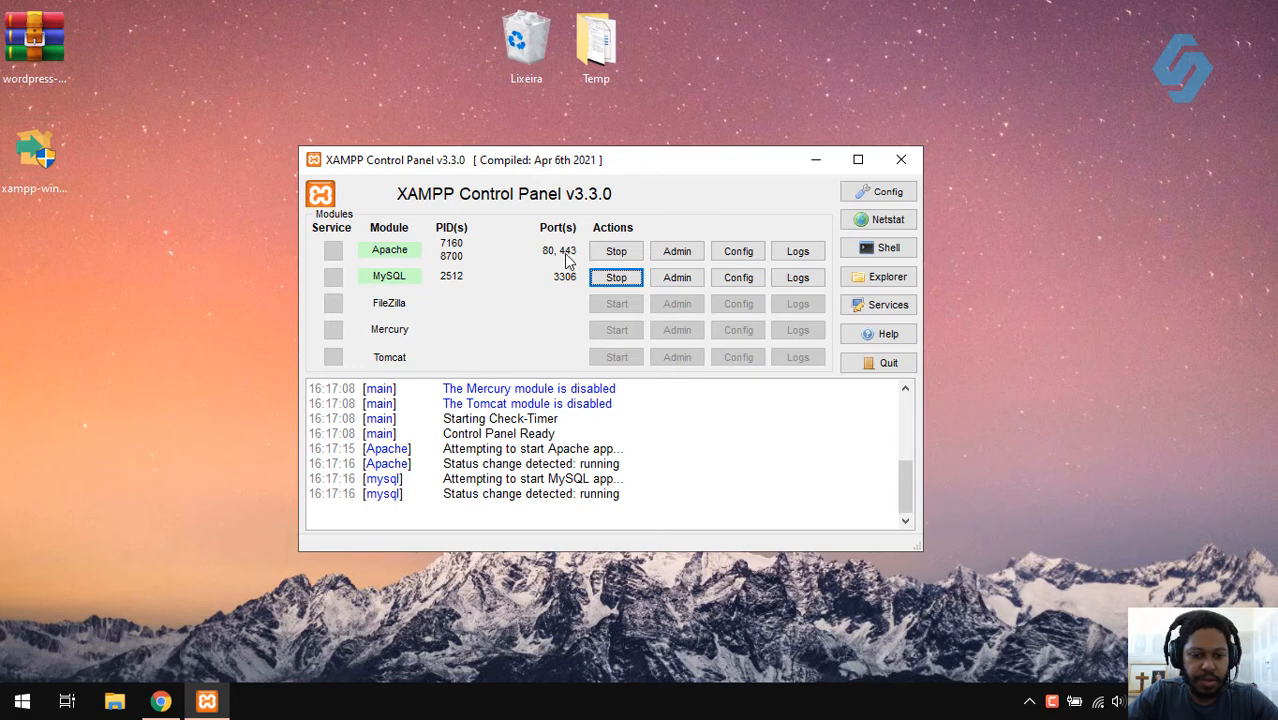
- Load the XAMPP dashboard at localhost in a new Chrome tab
click(161, 700)
click(250, 13)
text(l)
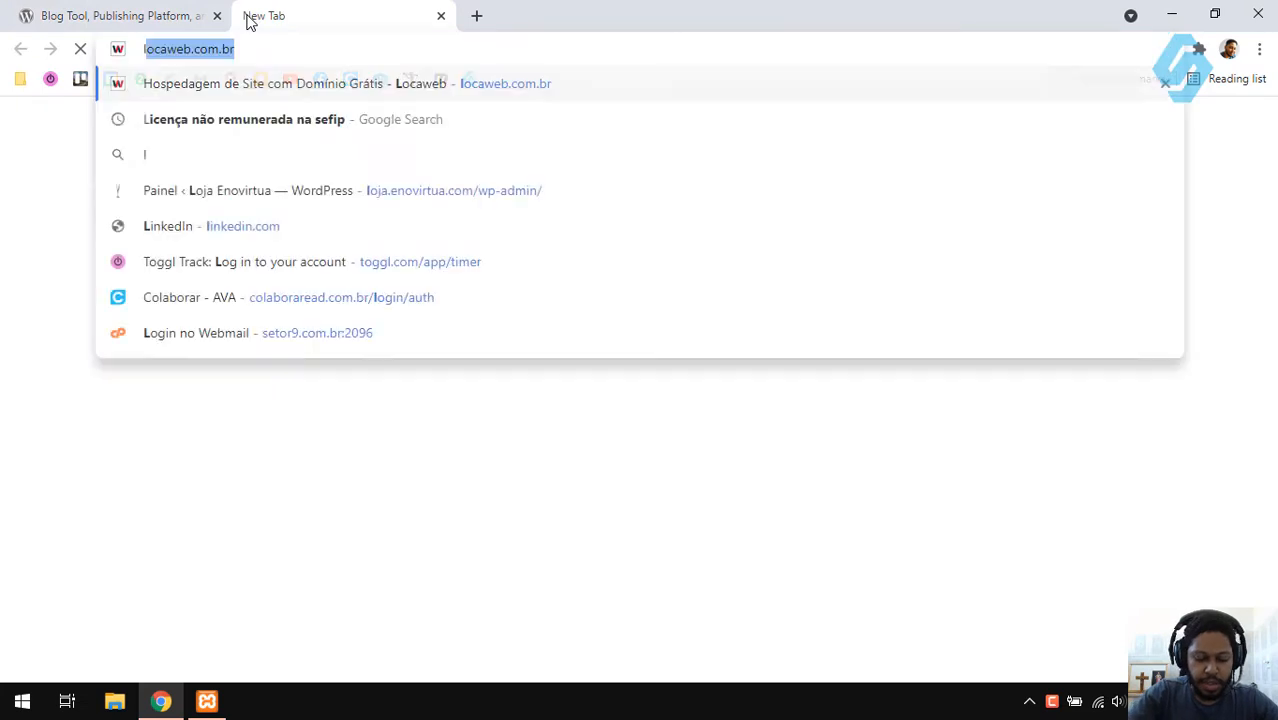
text(ocalho)
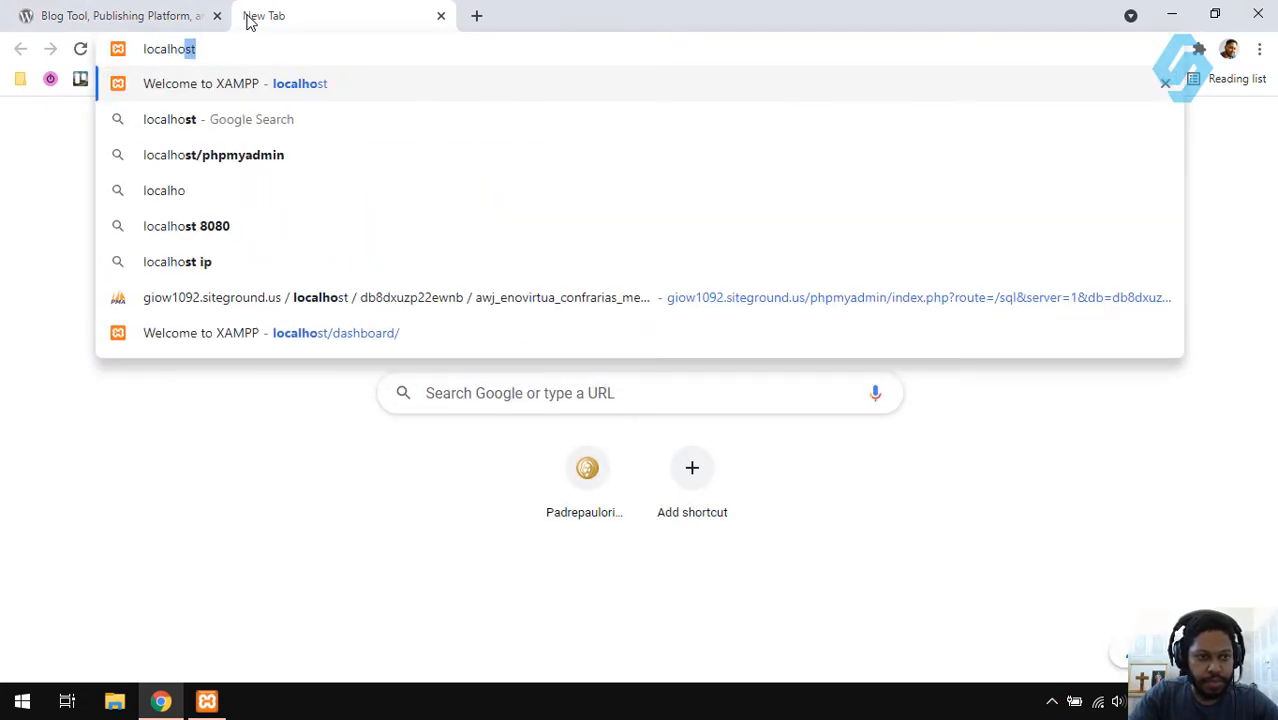
key(Return)
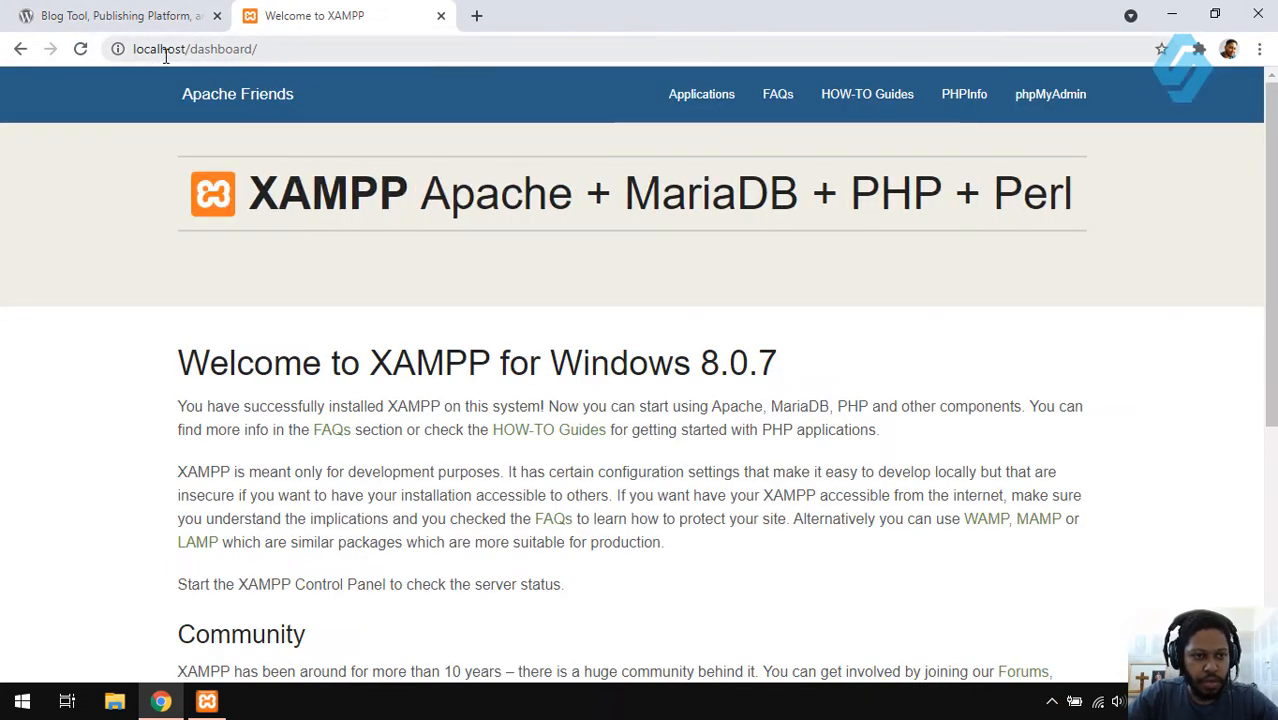
- Reload the dashboard using 127.0.0.1 in place of localhost
double_click(166, 56)
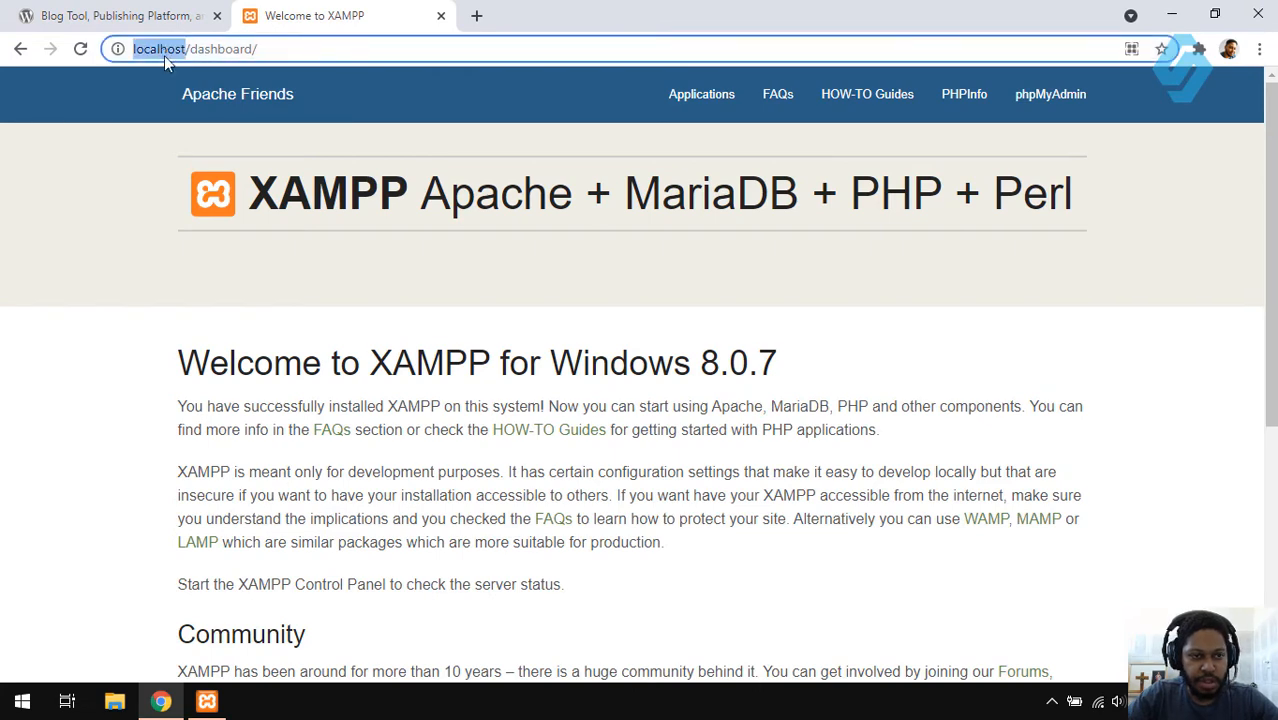
text(127.)
text(0.0.1)
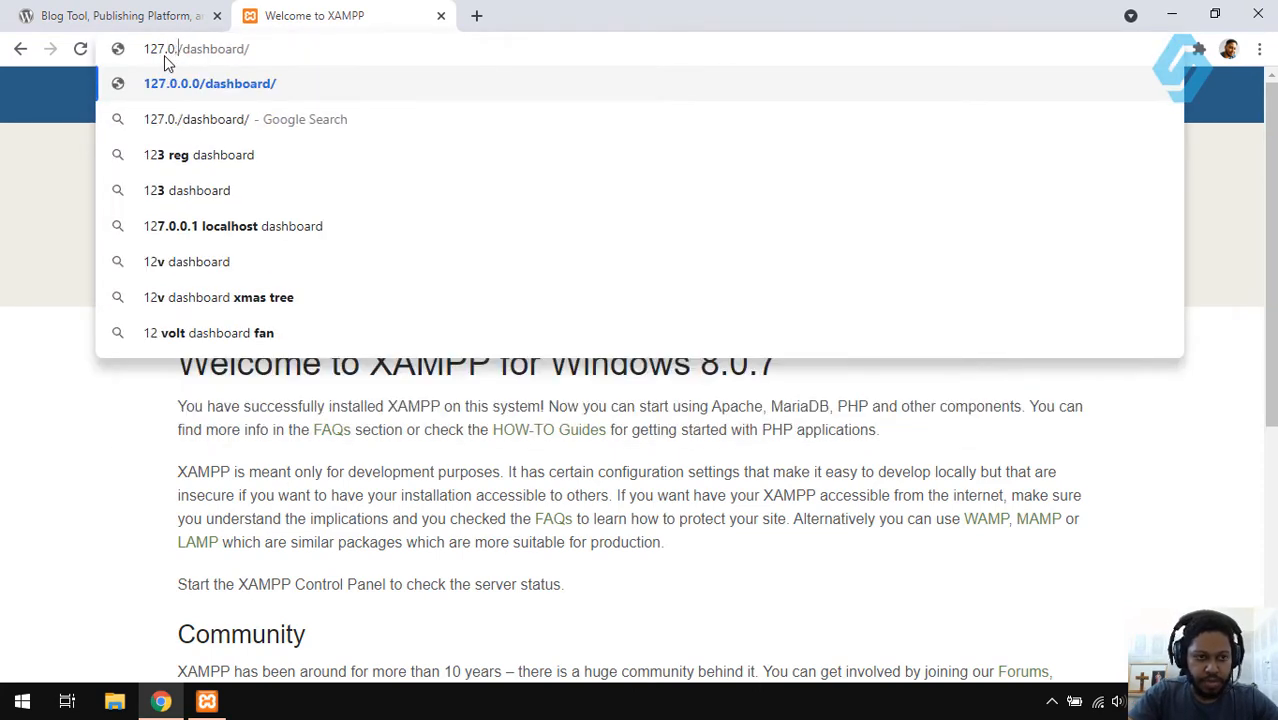
key(Return)
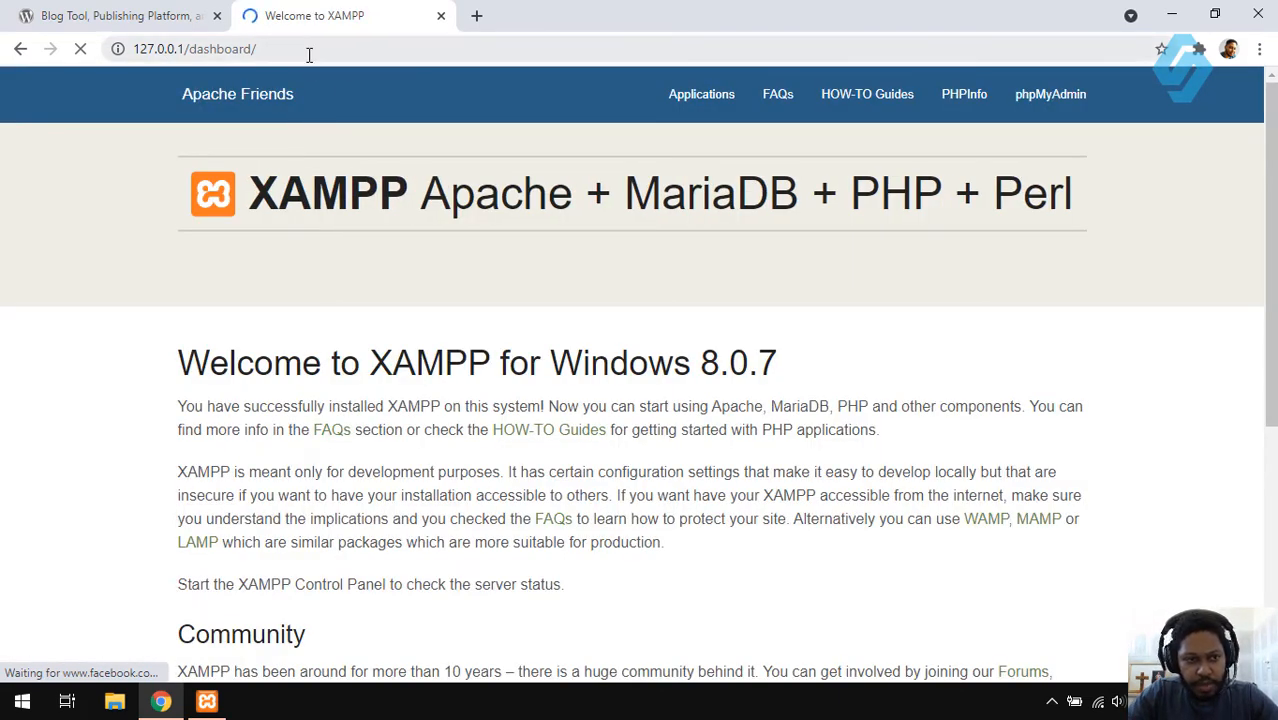
click(309, 55)
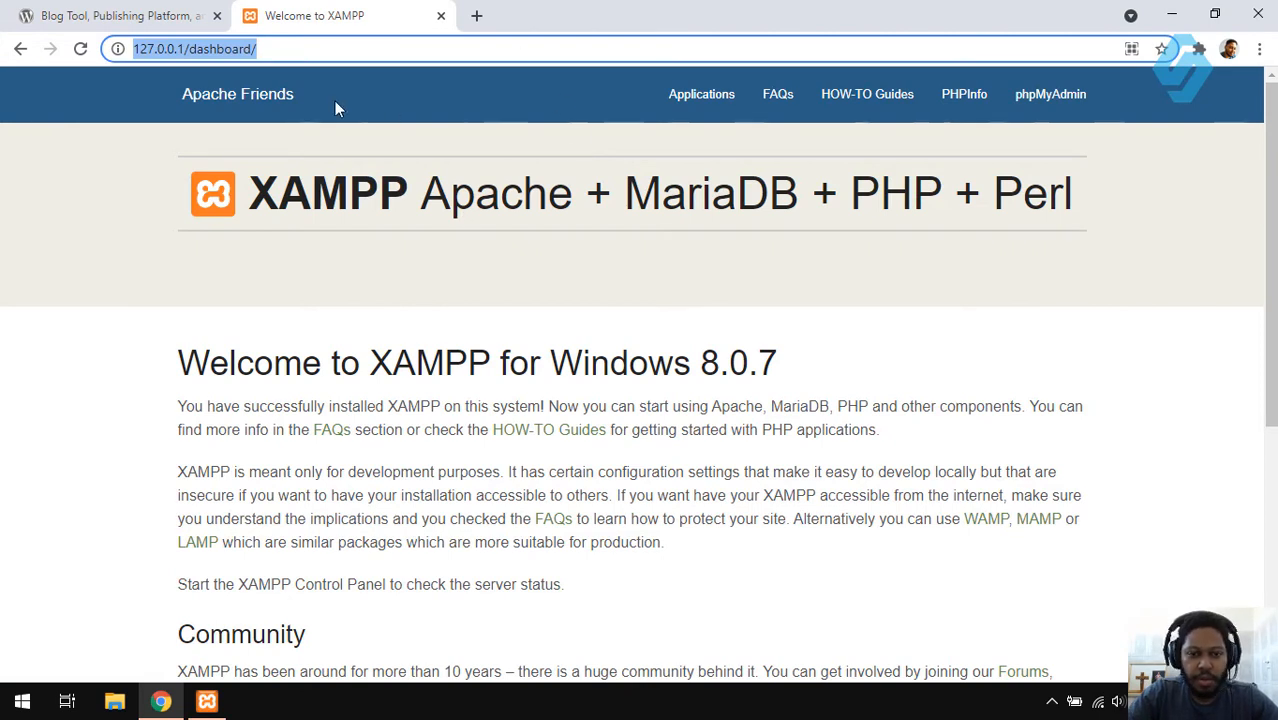
click(499, 299)
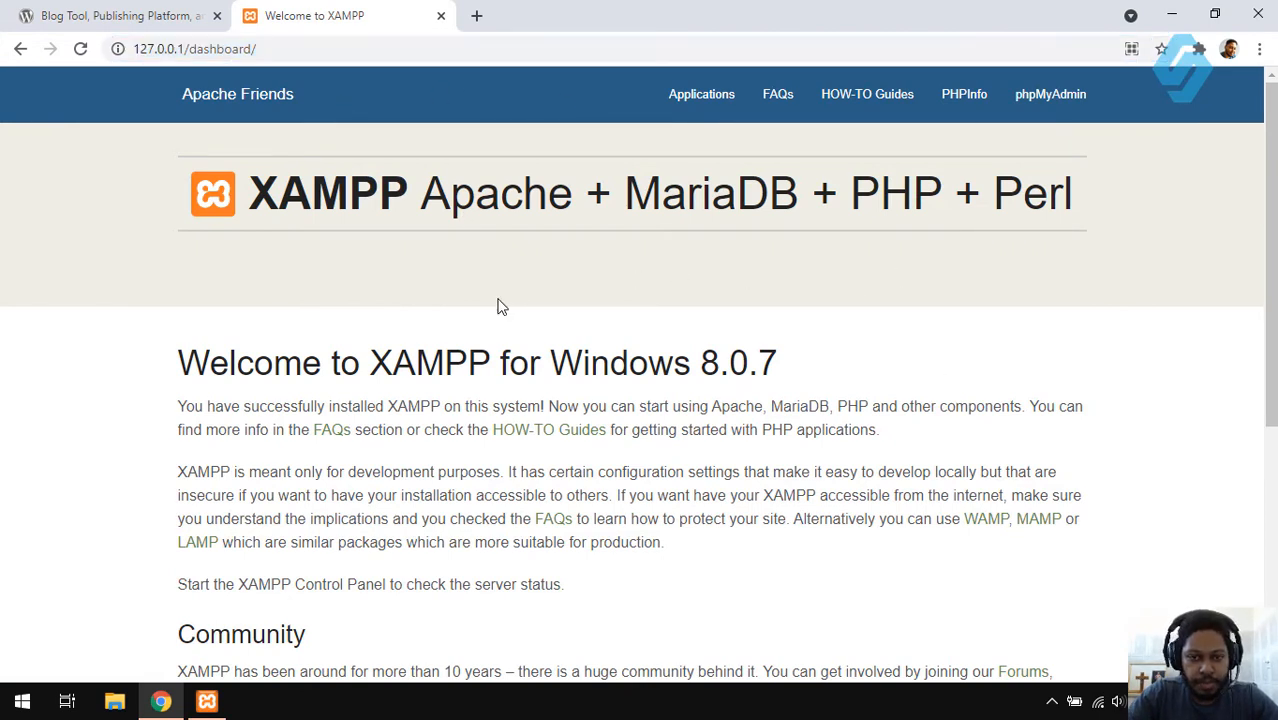
mouse_move(1271, 322)
mouse_down()
mouse_move(1271, 565)
mouse_move(1271, 318)
mouse_up()
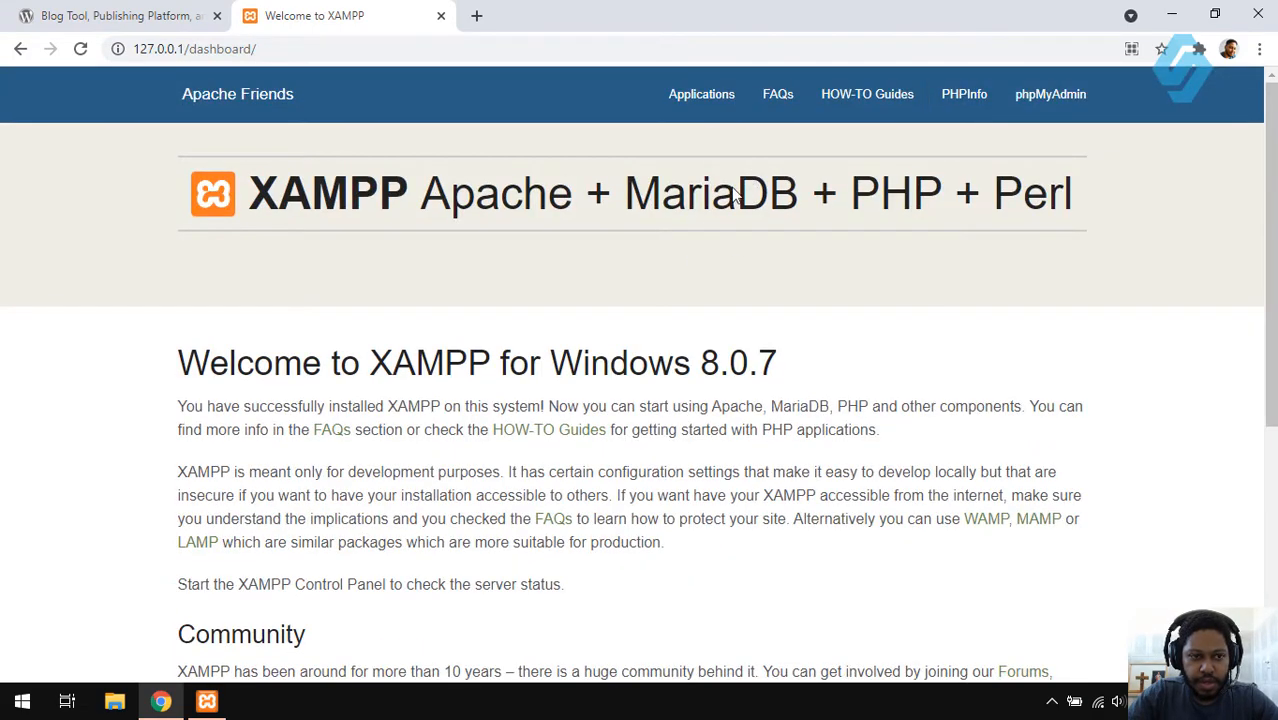
- Open the WordPress 5.7.2 download page on wordpress.org, then minimize Chrome
click(196, 12)
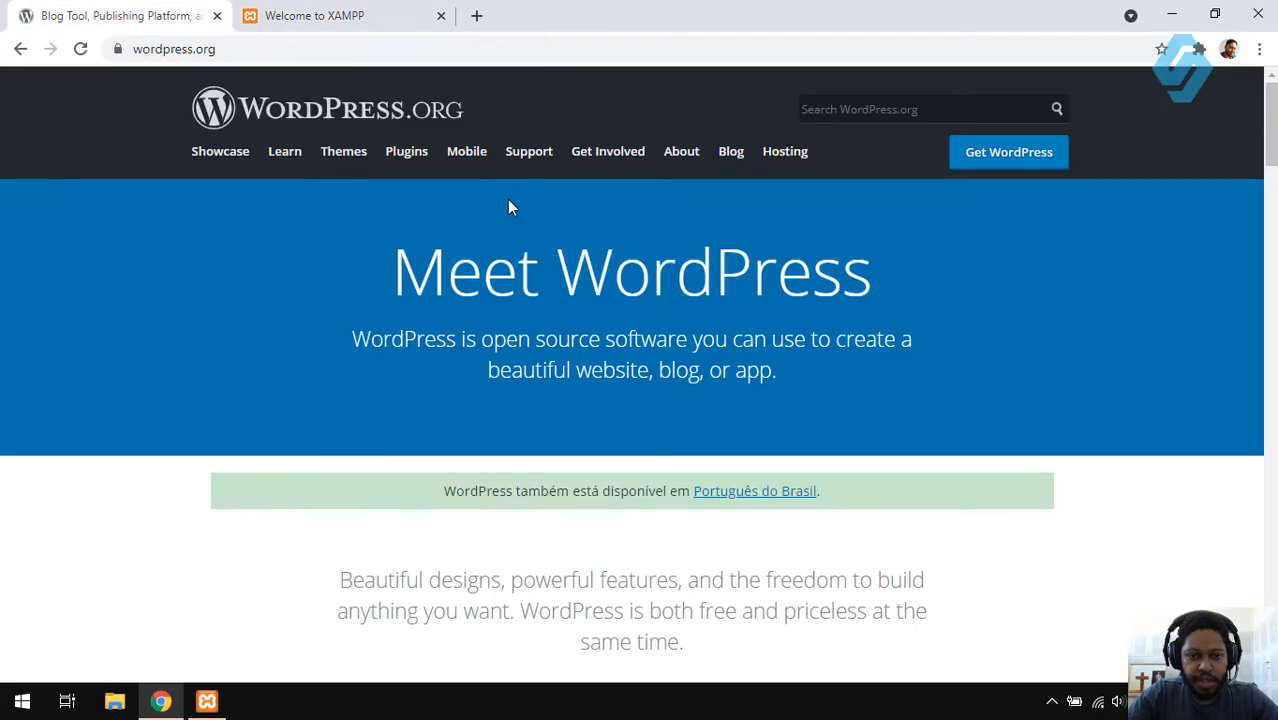
click(993, 162)
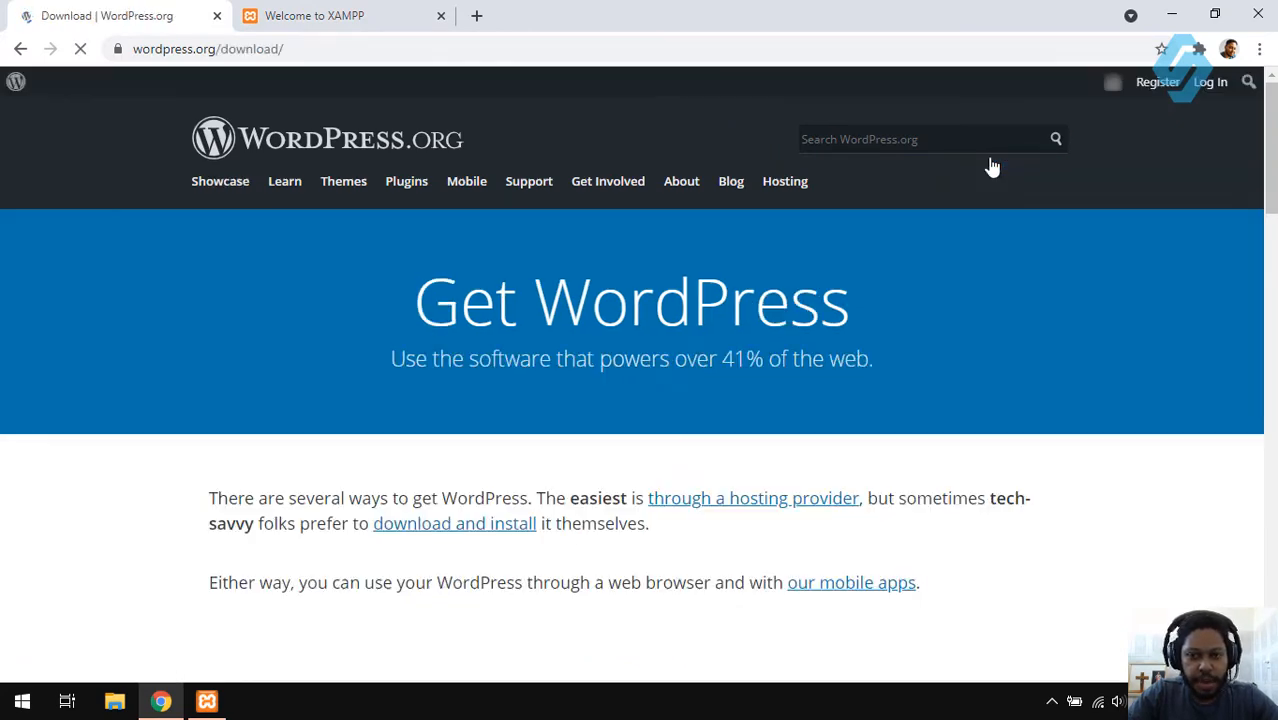
drag(1270, 200, 1270, 444)
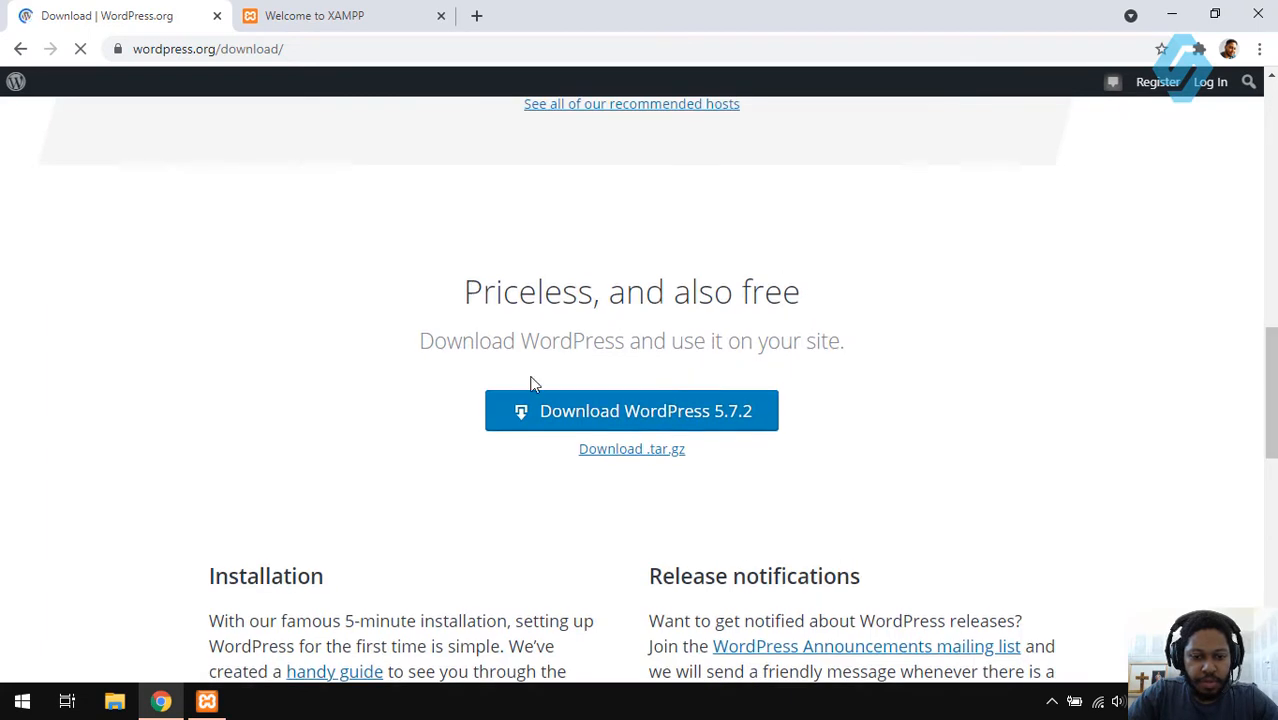
scroll(692, 396, down, 1)
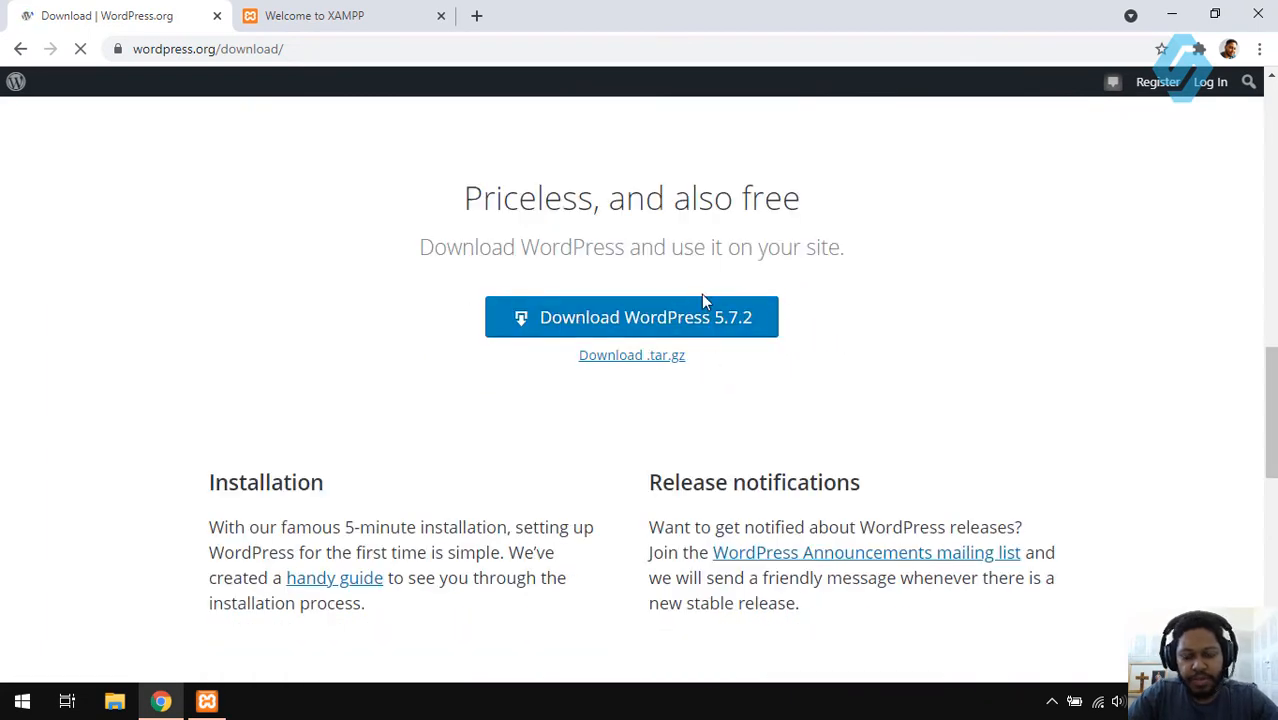
click(1171, 14)
click(15, 80)
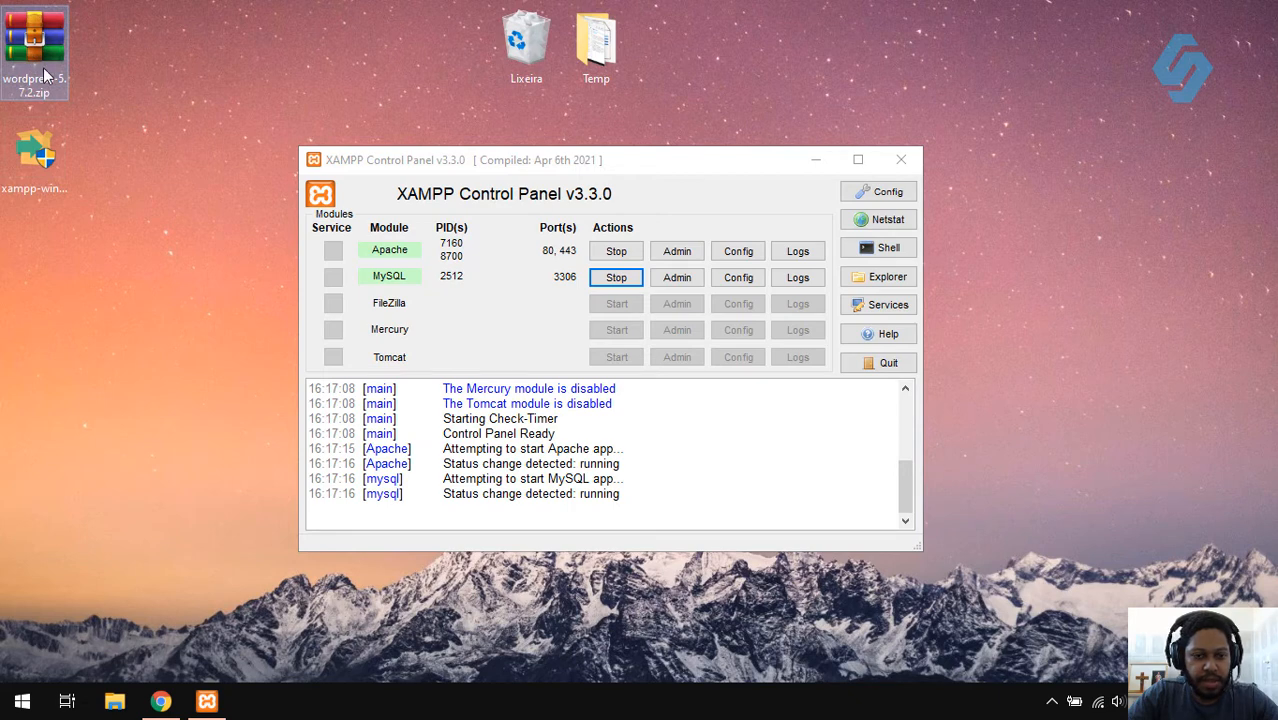
click(904, 149)
- Close the XAMPP Control Panel, reopening it from the tray to confirm the servers still run
click(901, 159)
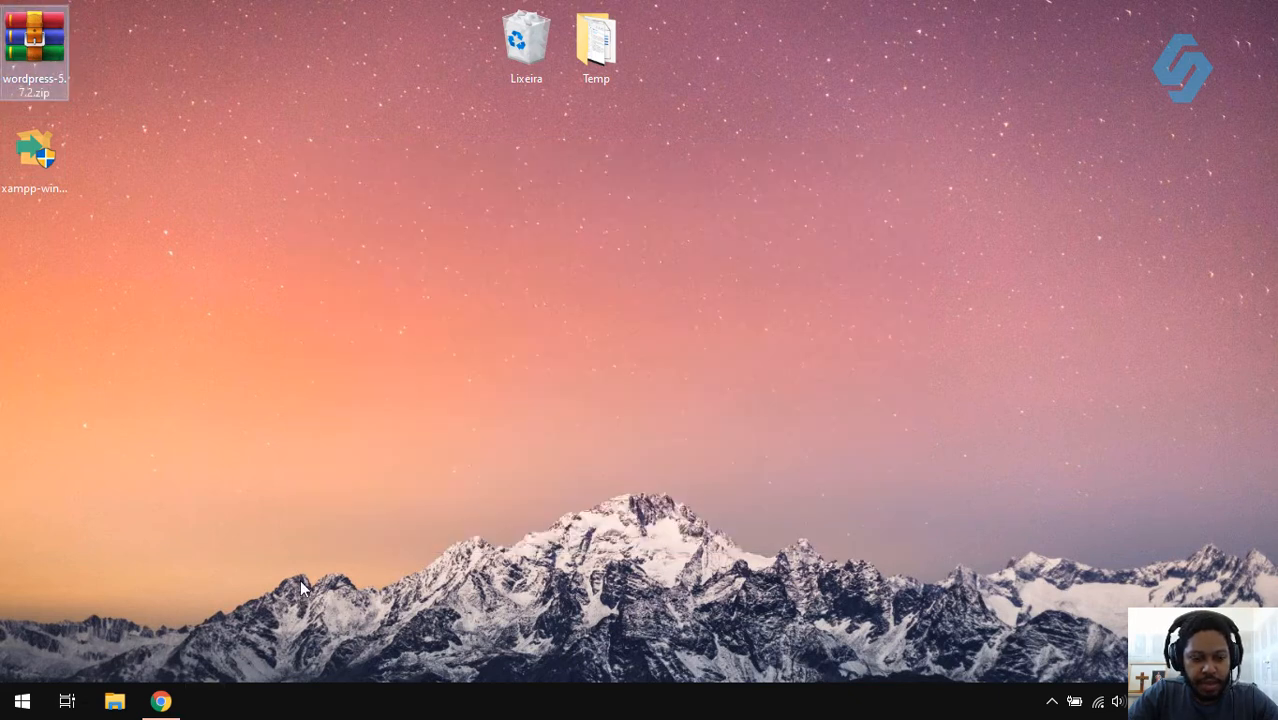
click(1051, 701)
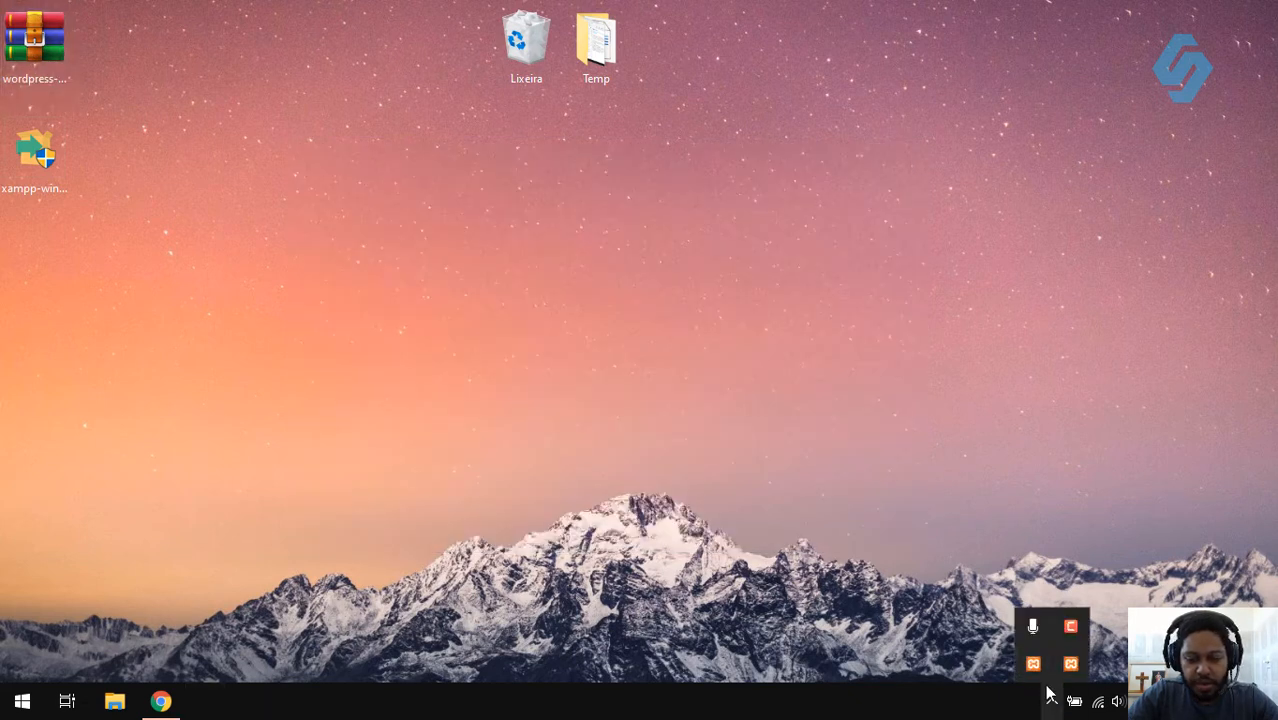
click(1066, 668)
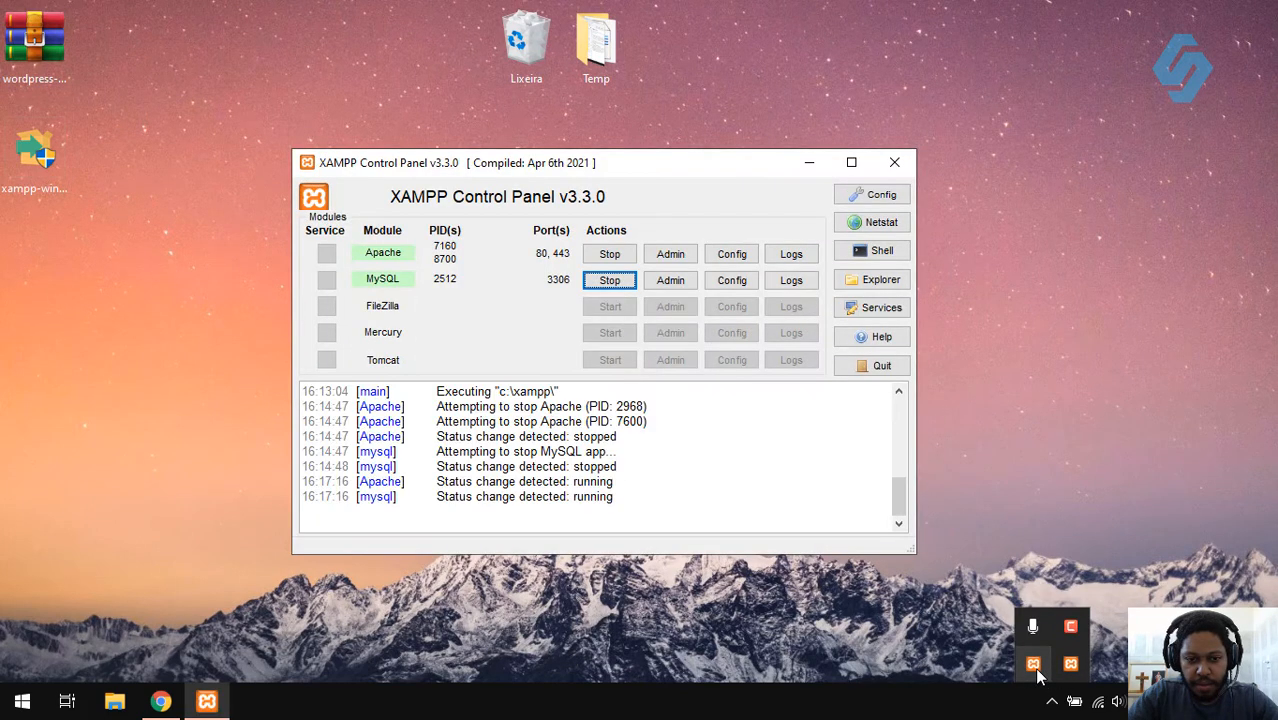
click(904, 162)
click(1071, 663)
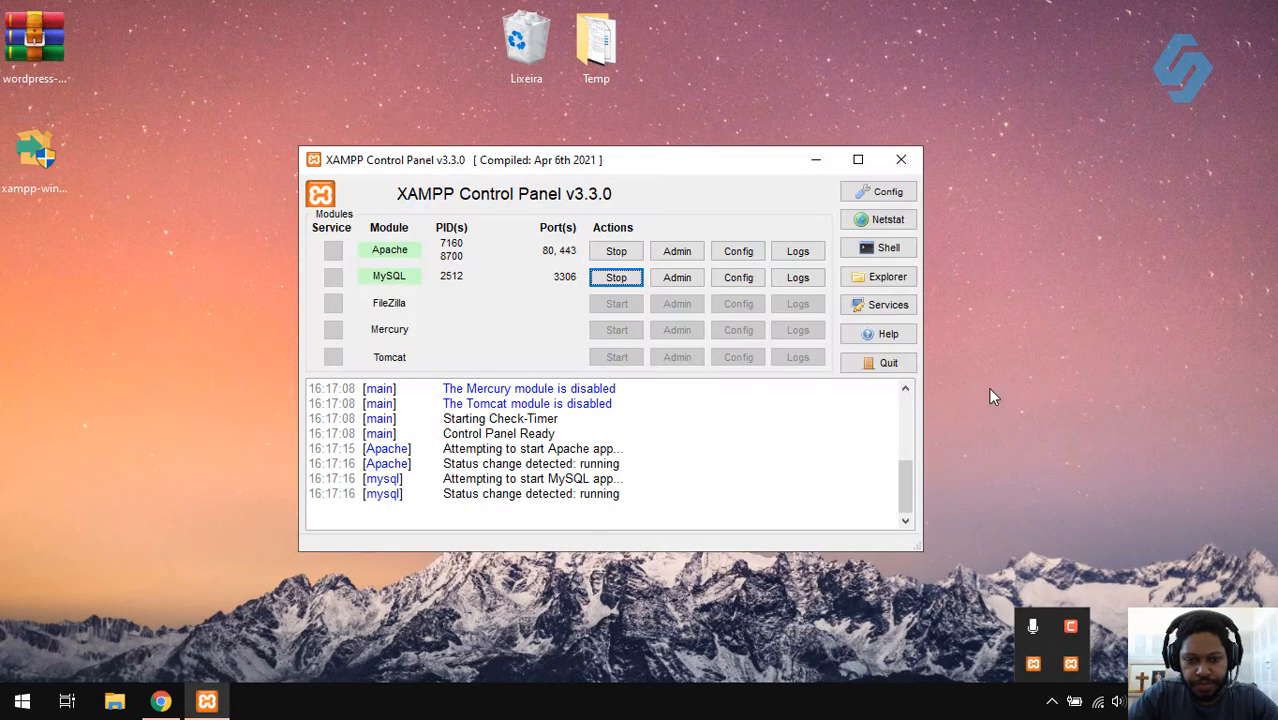
click(900, 159)
click(14, 60)
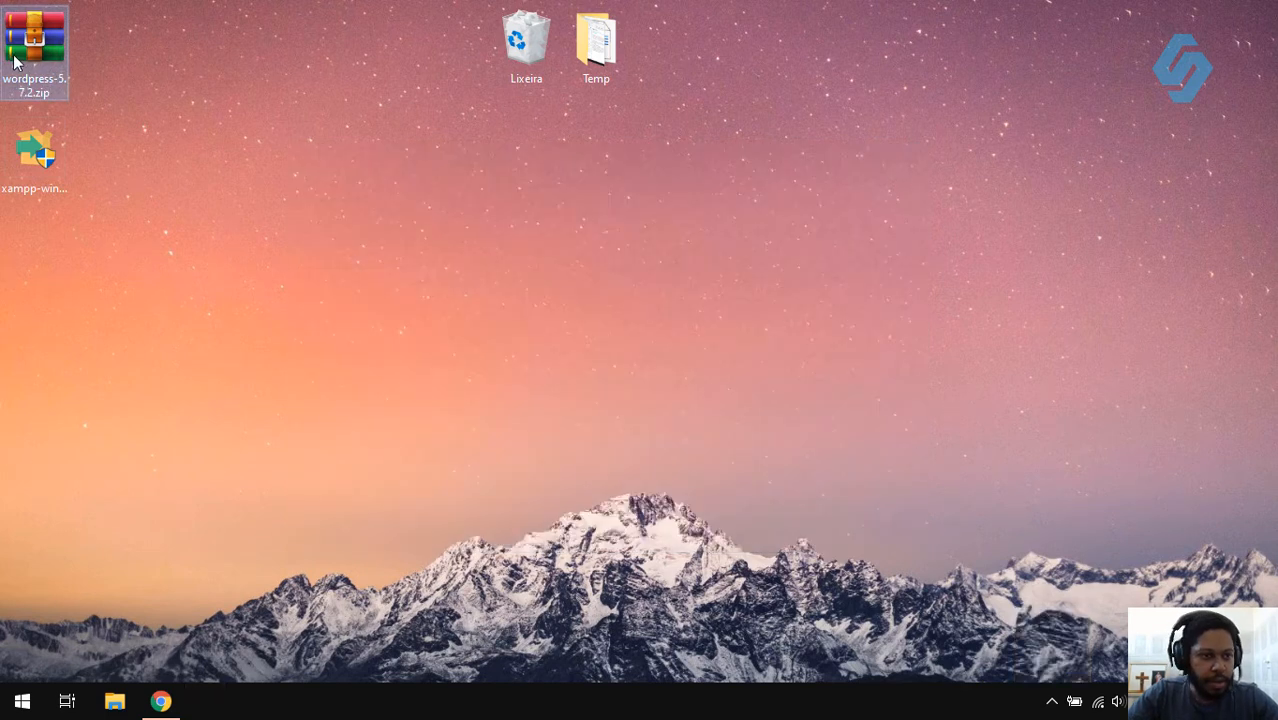
- Extract wordpress-5.7.2.zip onto the desktop and check the wordpress folder
drag(27, 50, 196, 152)
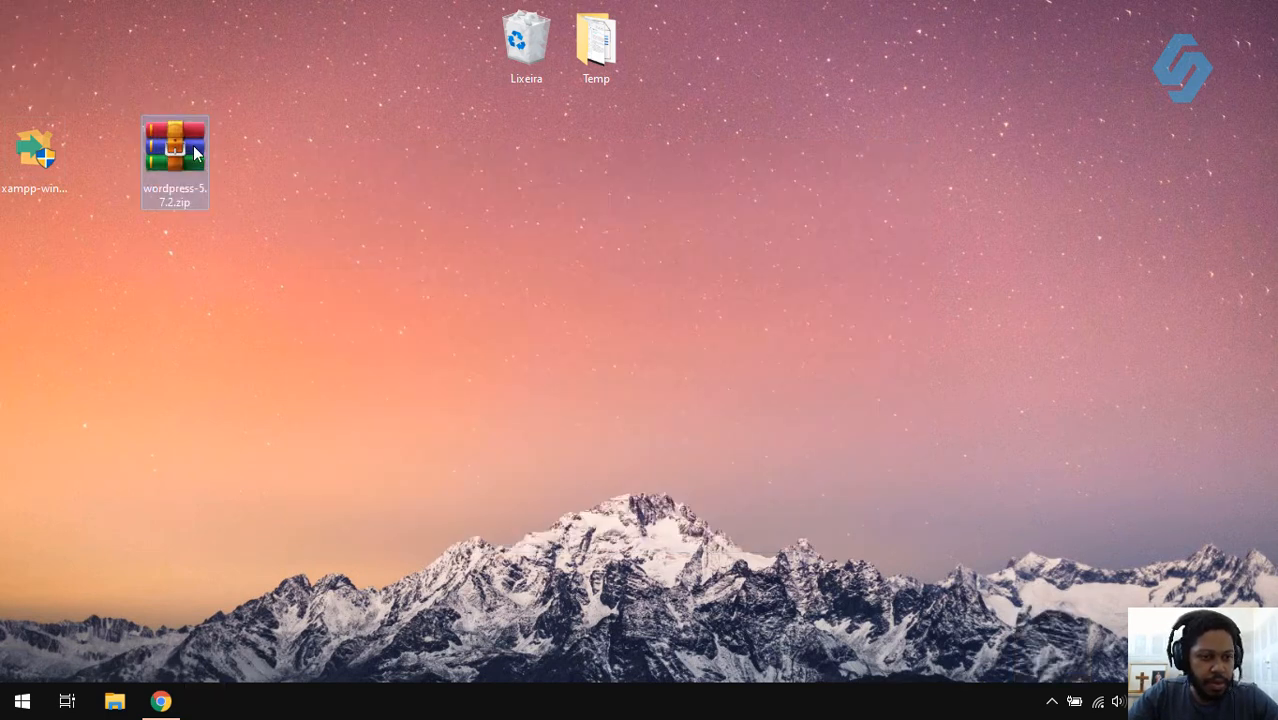
right_click(194, 150)
click(106, 245)
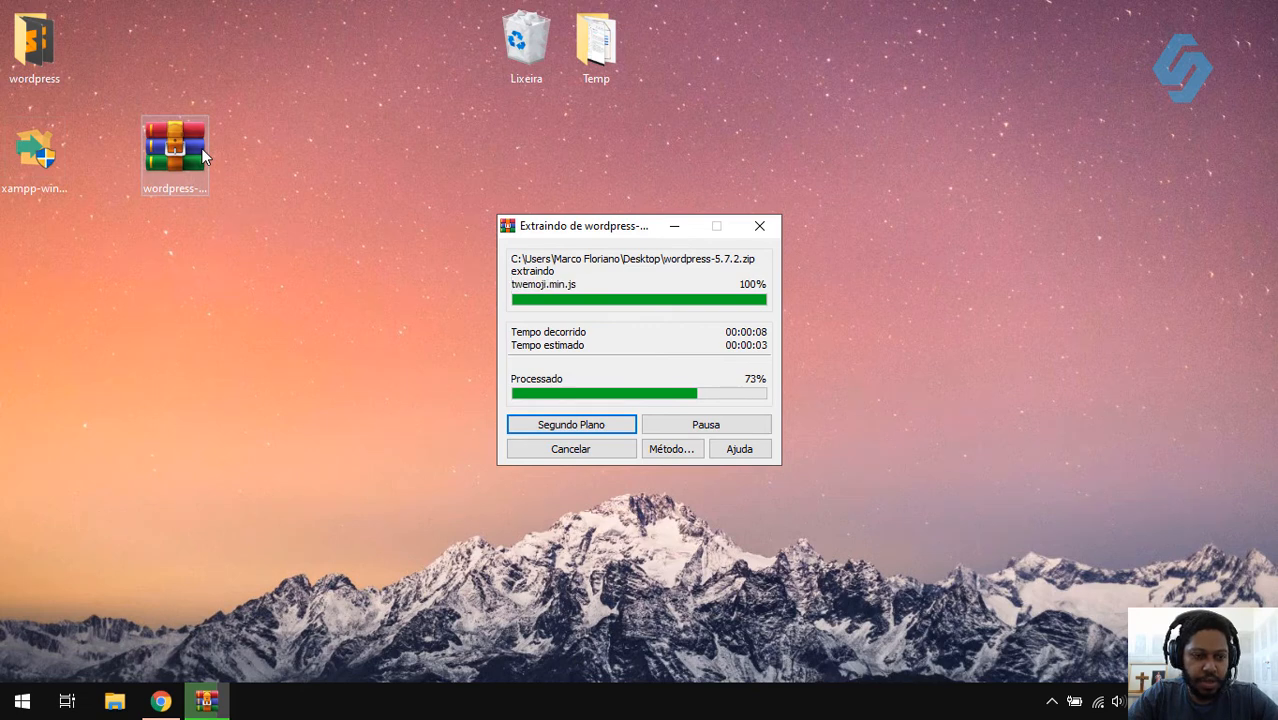
click(24, 28)
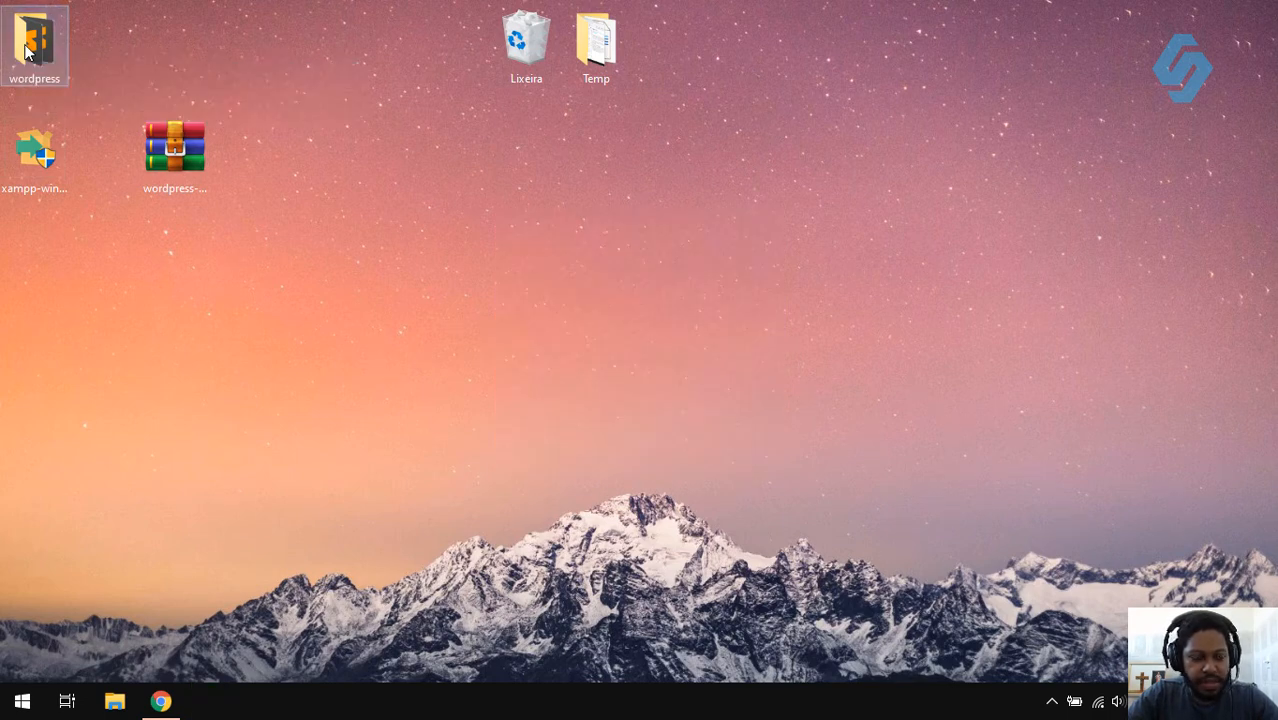
double_click(27, 50)
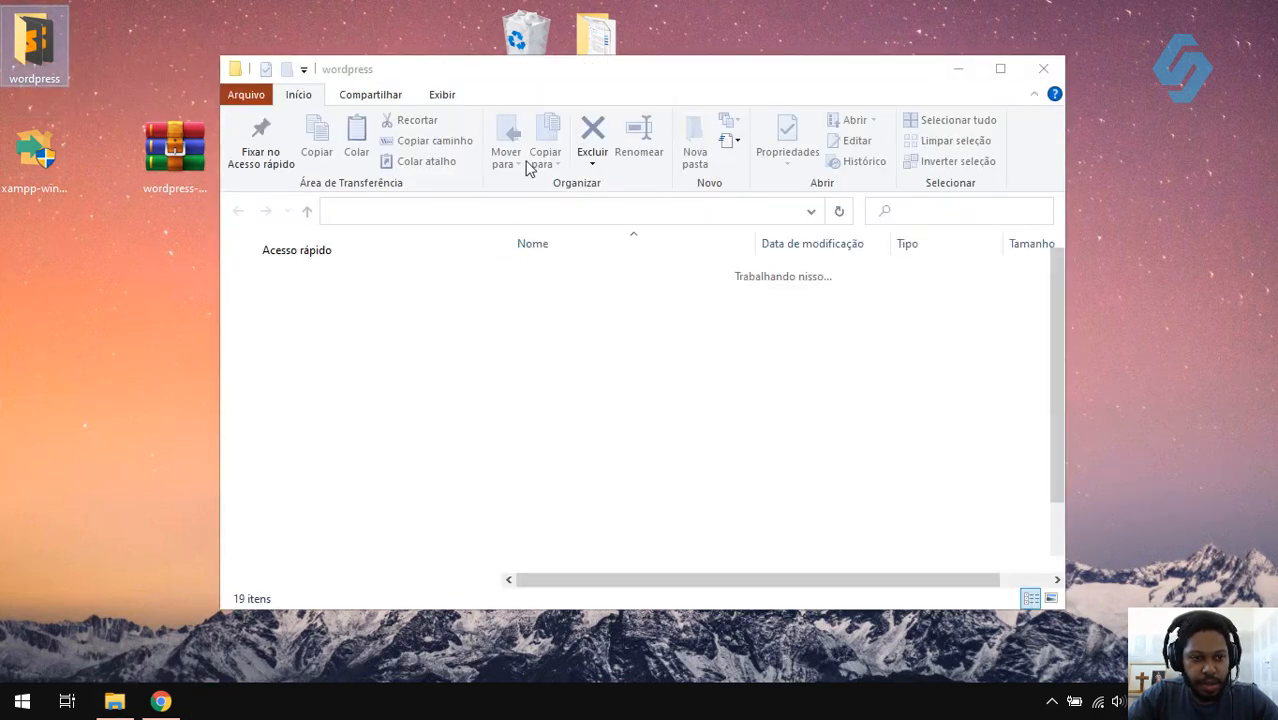
click(1043, 68)
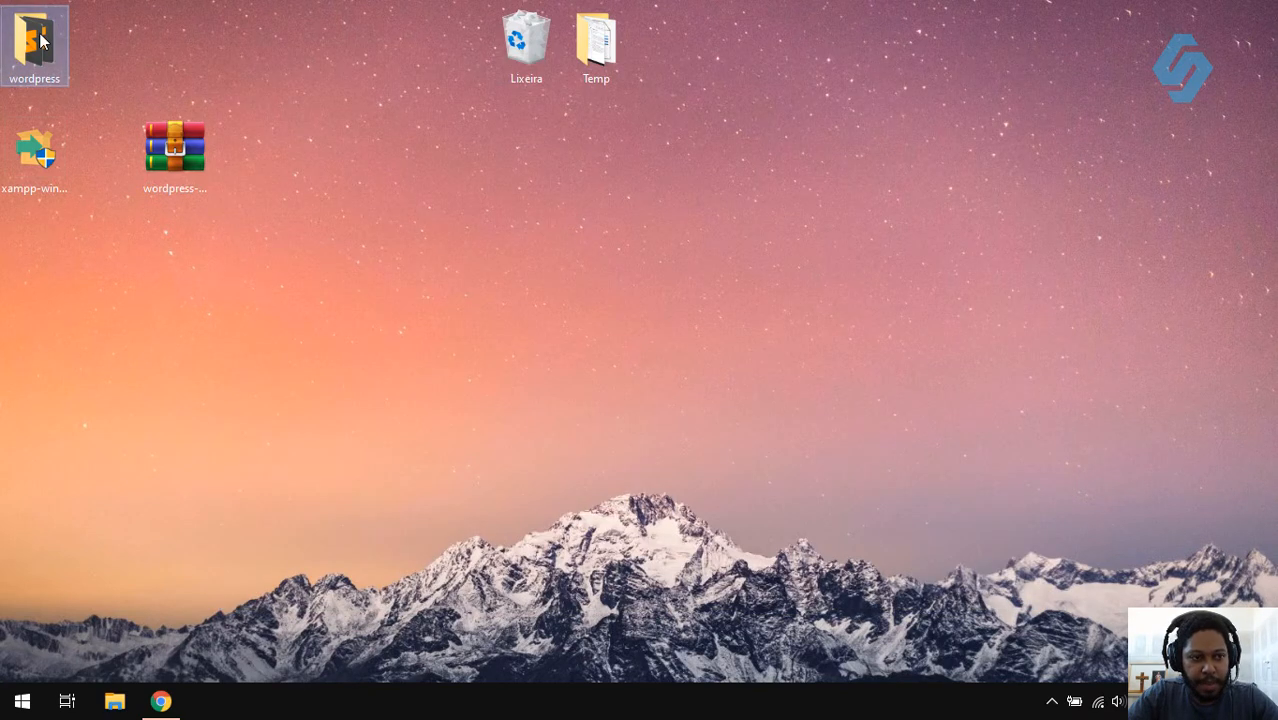
- Rename the wordpress folder to carmelia and cut it for moving
click(40, 40)
key(F2)
text(carmel)
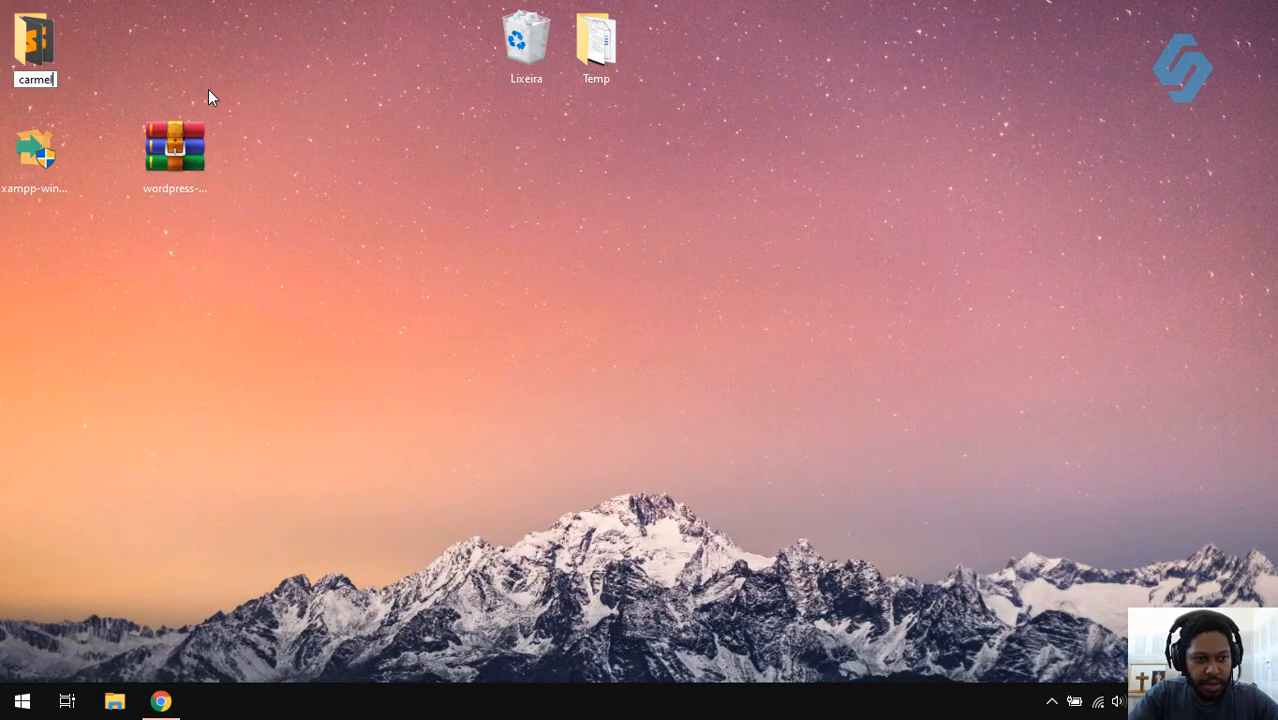
text(ia)
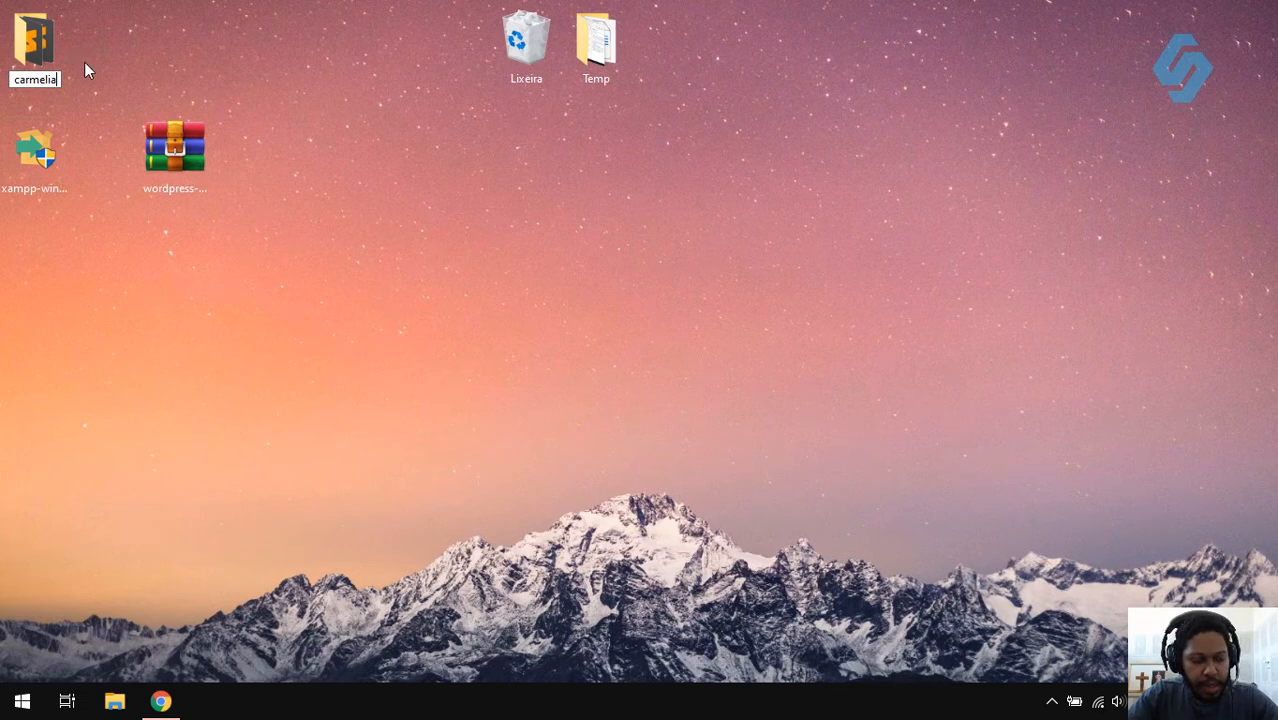
key(Return)
right_click(53, 49)
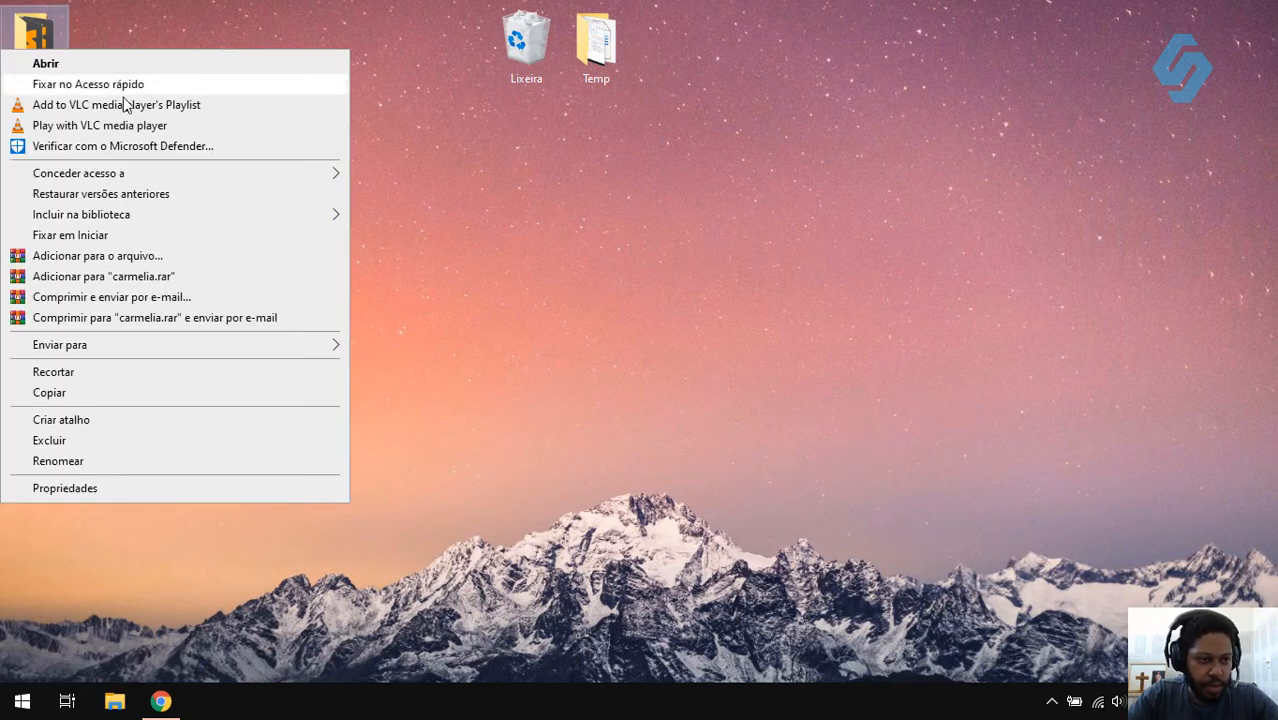
click(115, 368)
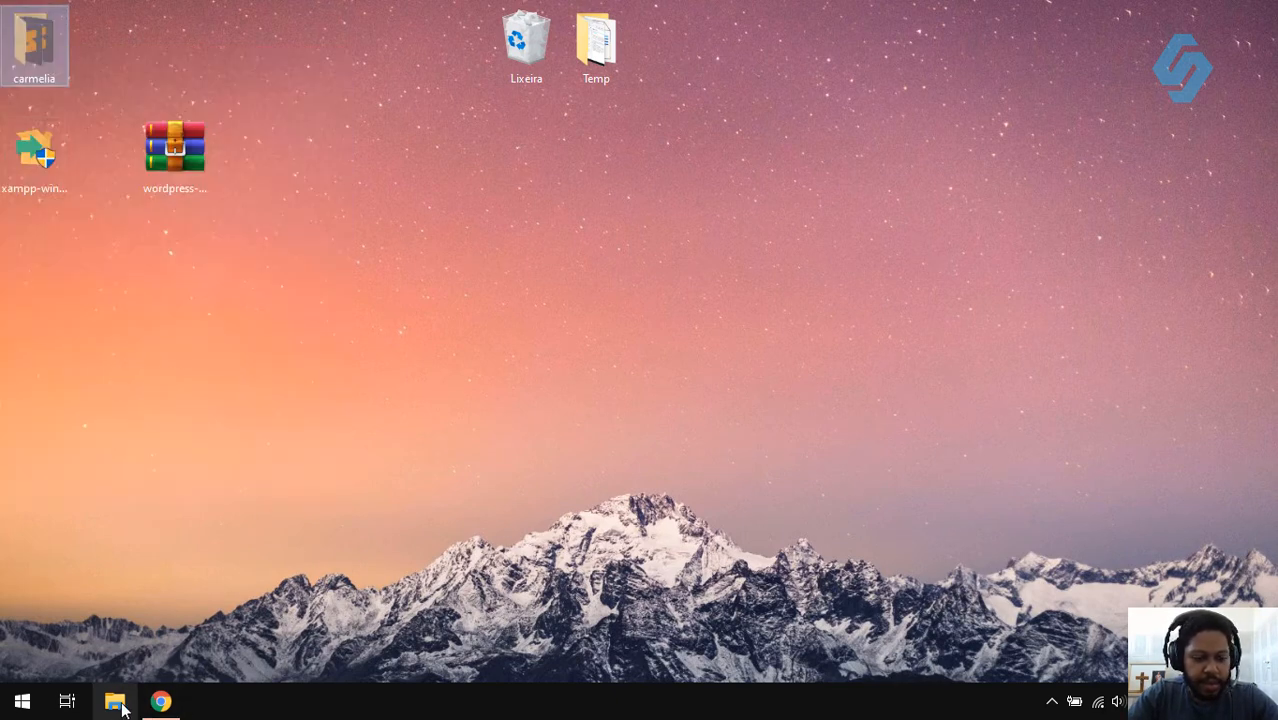
- Paste the carmelia folder into C:\xampp\htdocs, opened from the XAMPP Control Panel's Explorer
click(1055, 708)
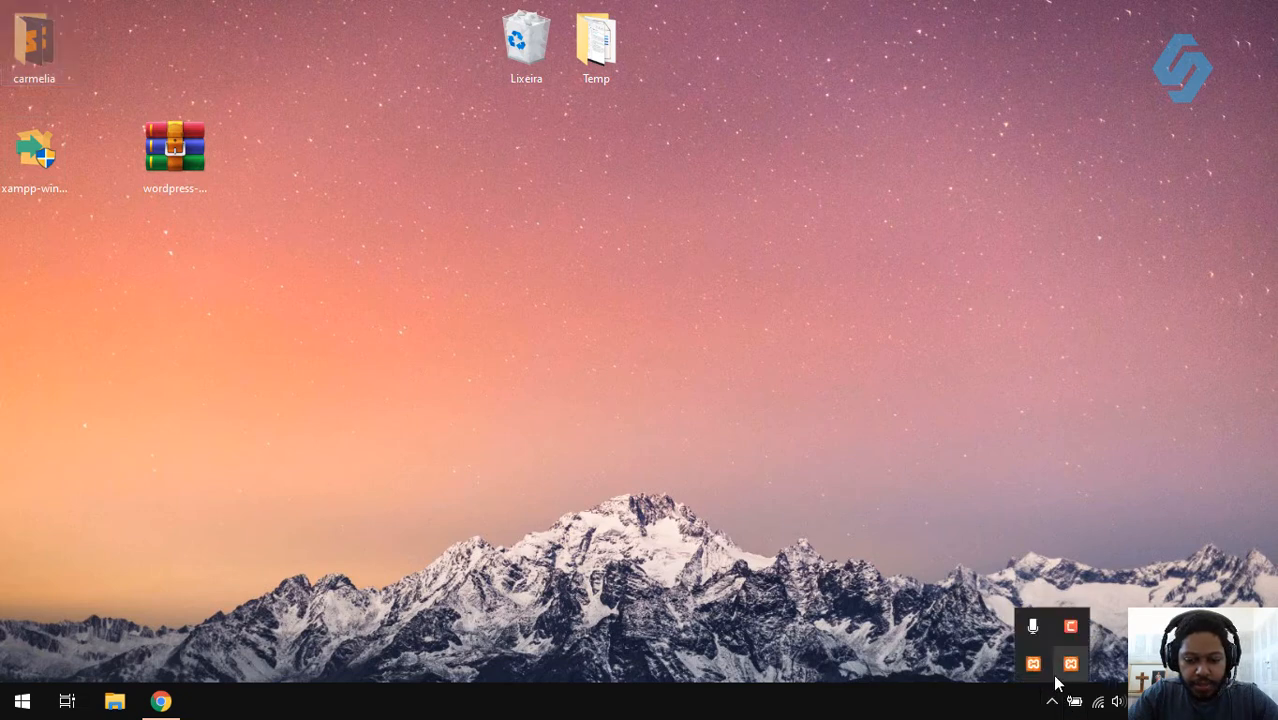
click(1071, 663)
click(886, 286)
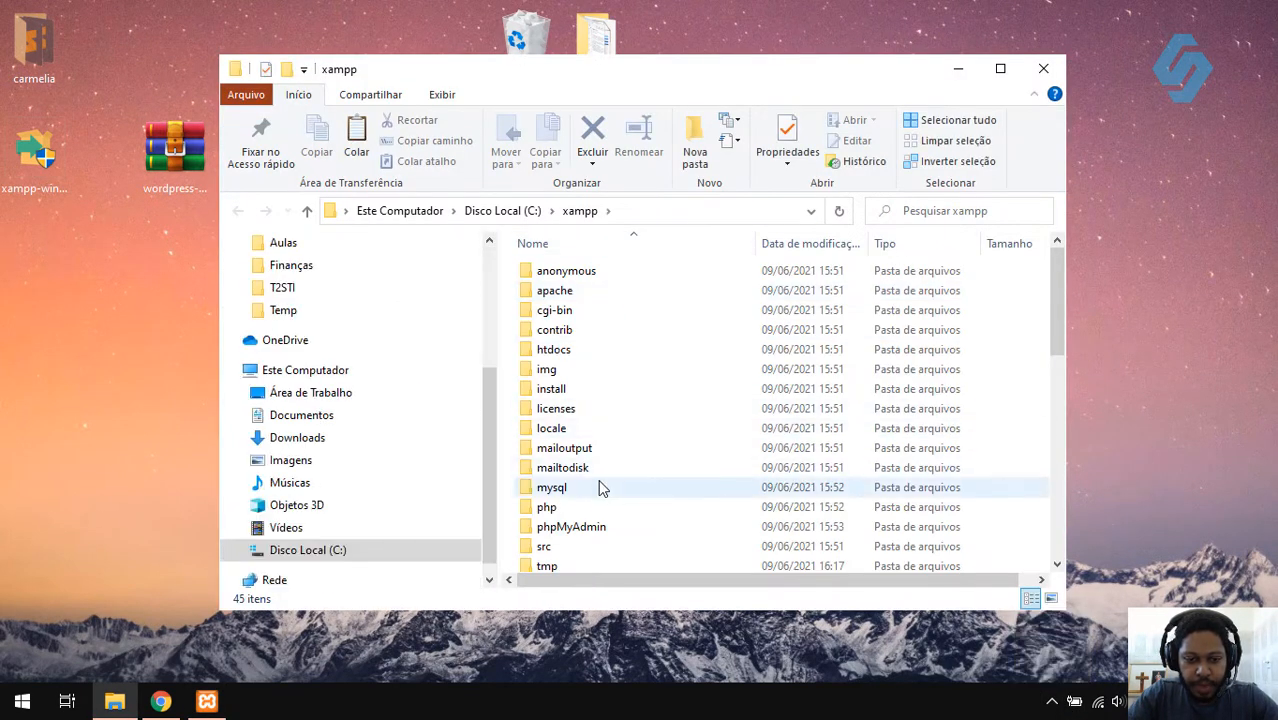
click(561, 356)
double_click(561, 356)
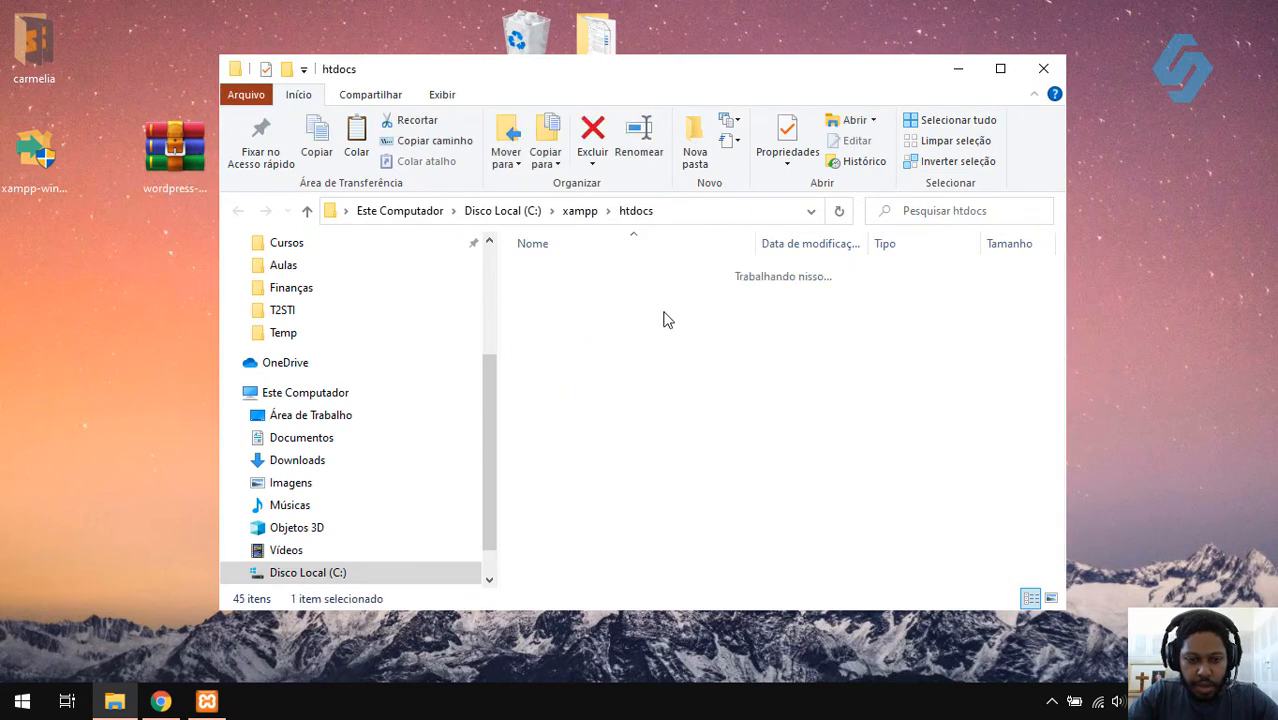
right_click(620, 507)
click(480, 367)
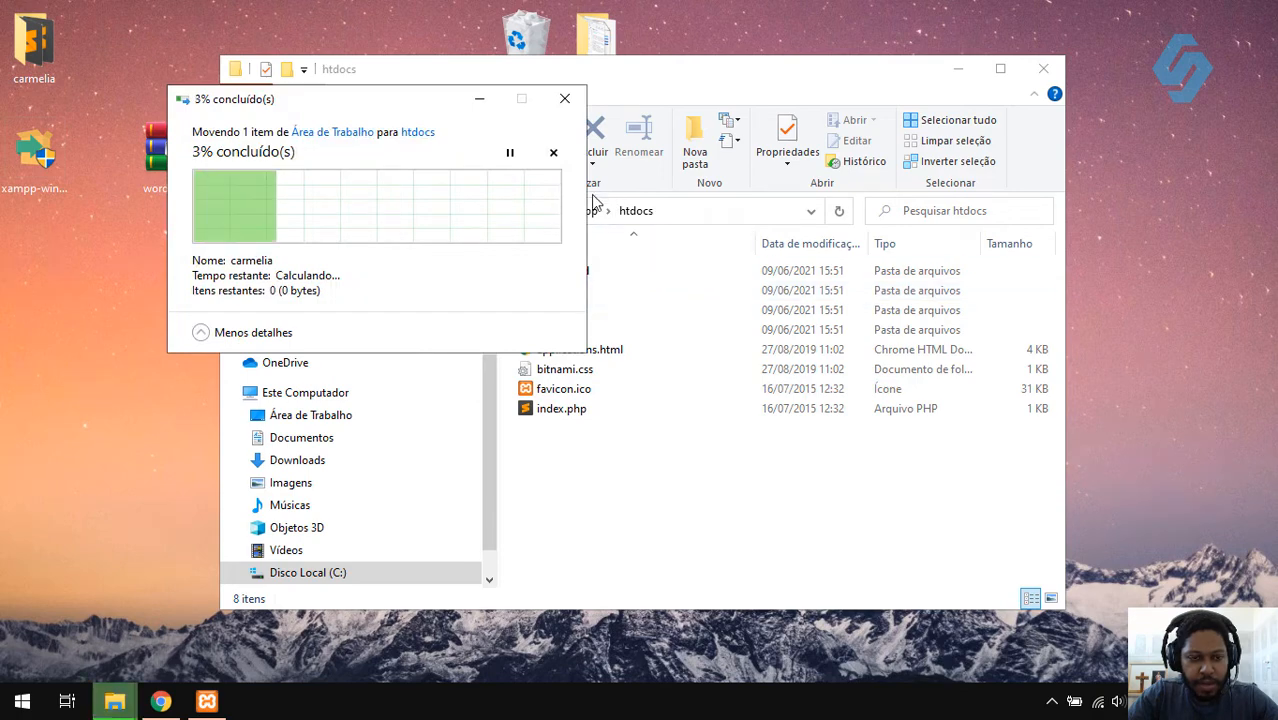
click(160, 701)
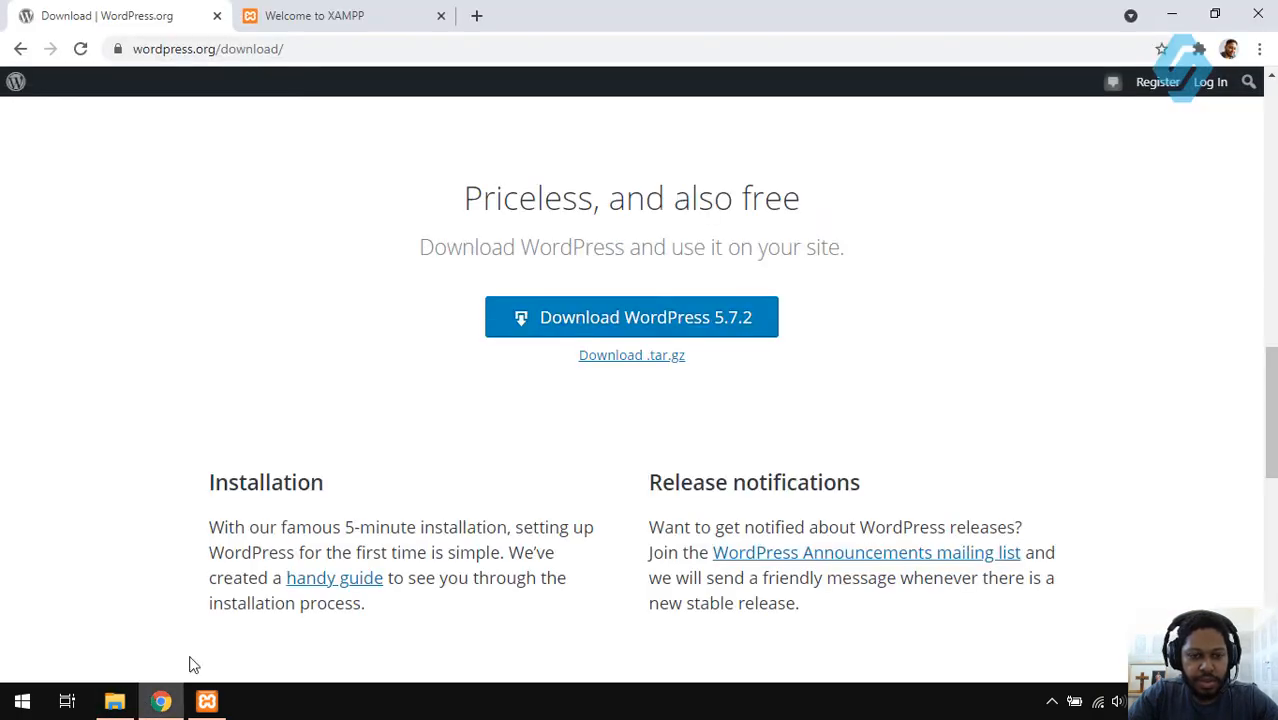
- Change the Welcome to XAMPP tab's address from dashboard to carmelia, loading 127.0.0.1/carmelia/
click(363, 8)
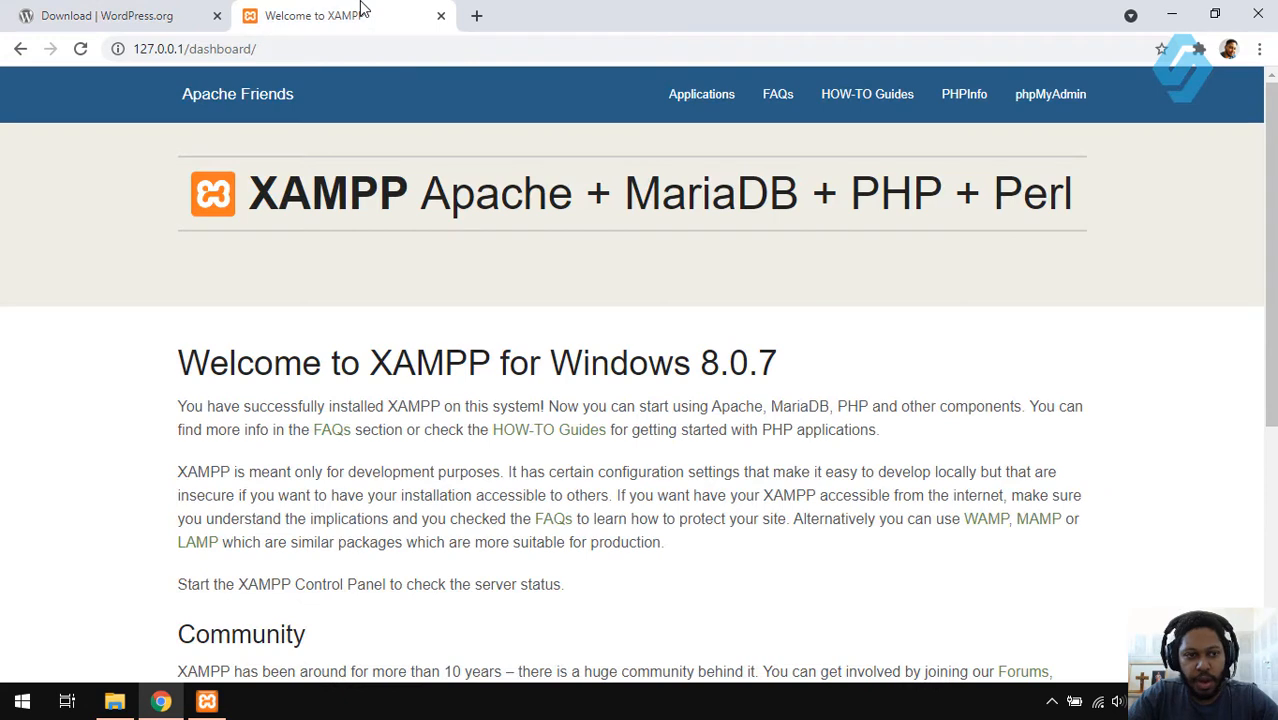
double_click(220, 48)
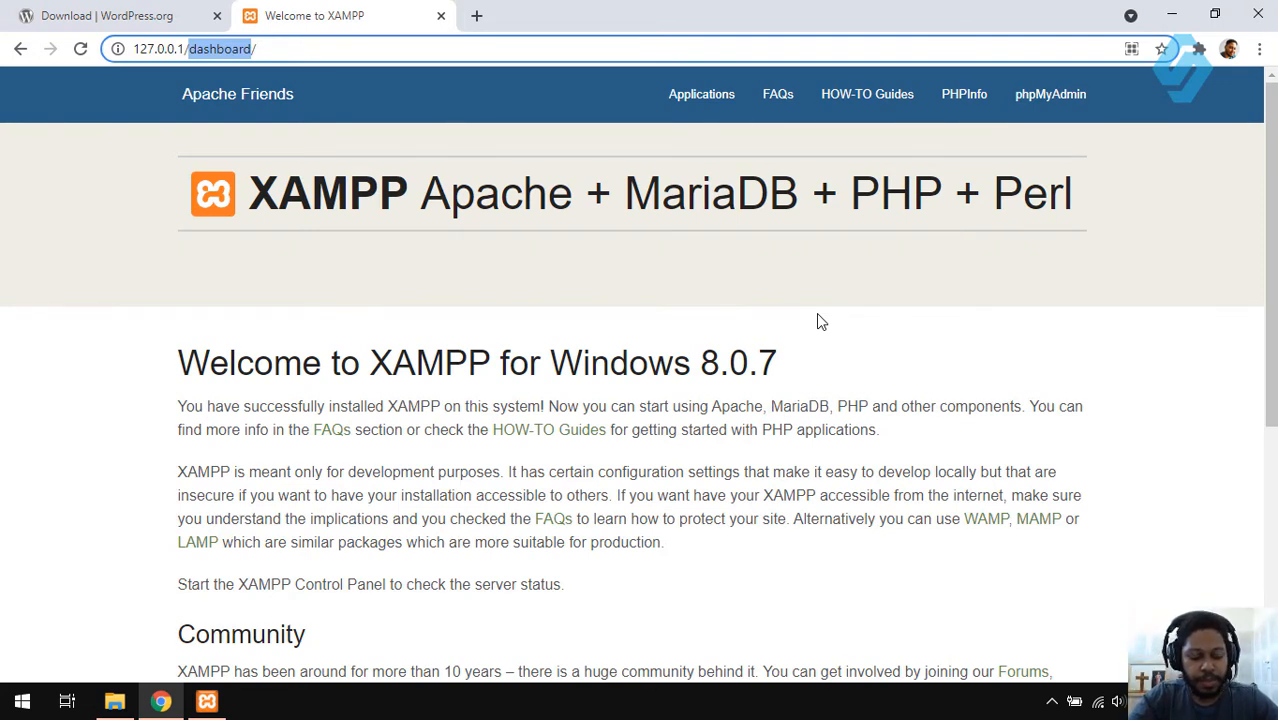
text(carmel)
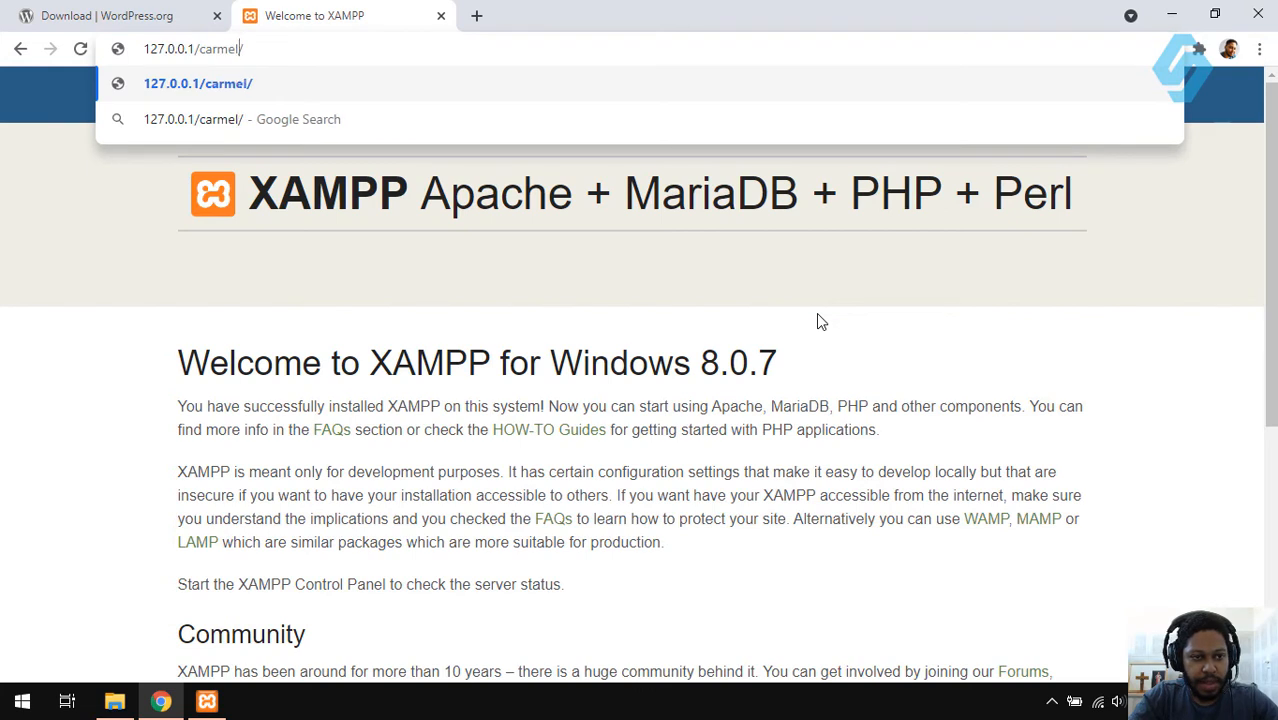
text(ia)
key(Return)
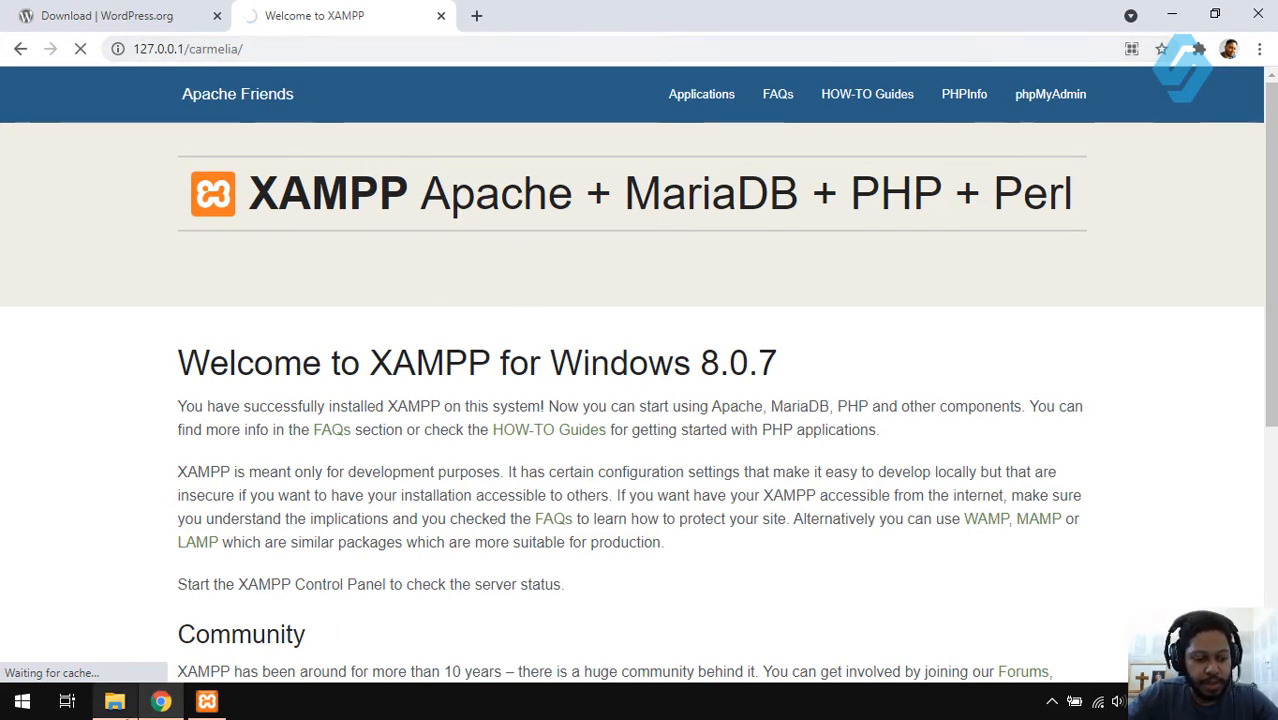
click(115, 701)
drag(590, 79, 640, 89)
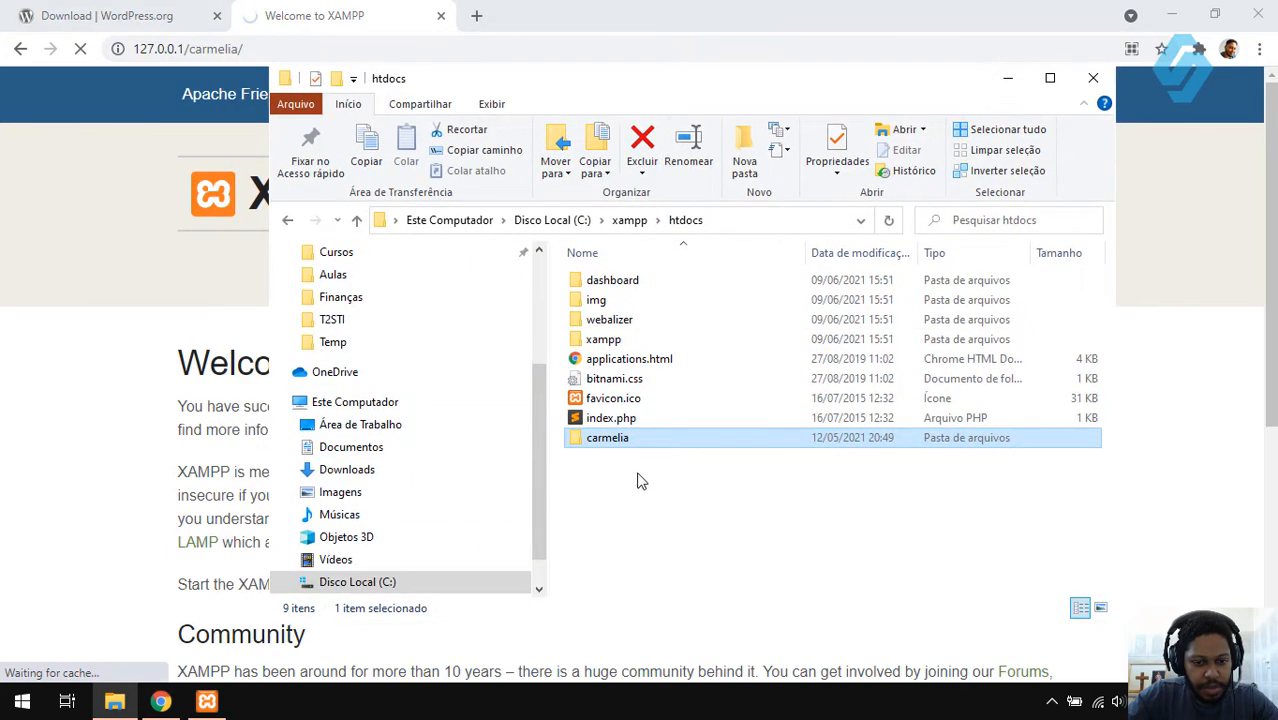
click(335, 8)
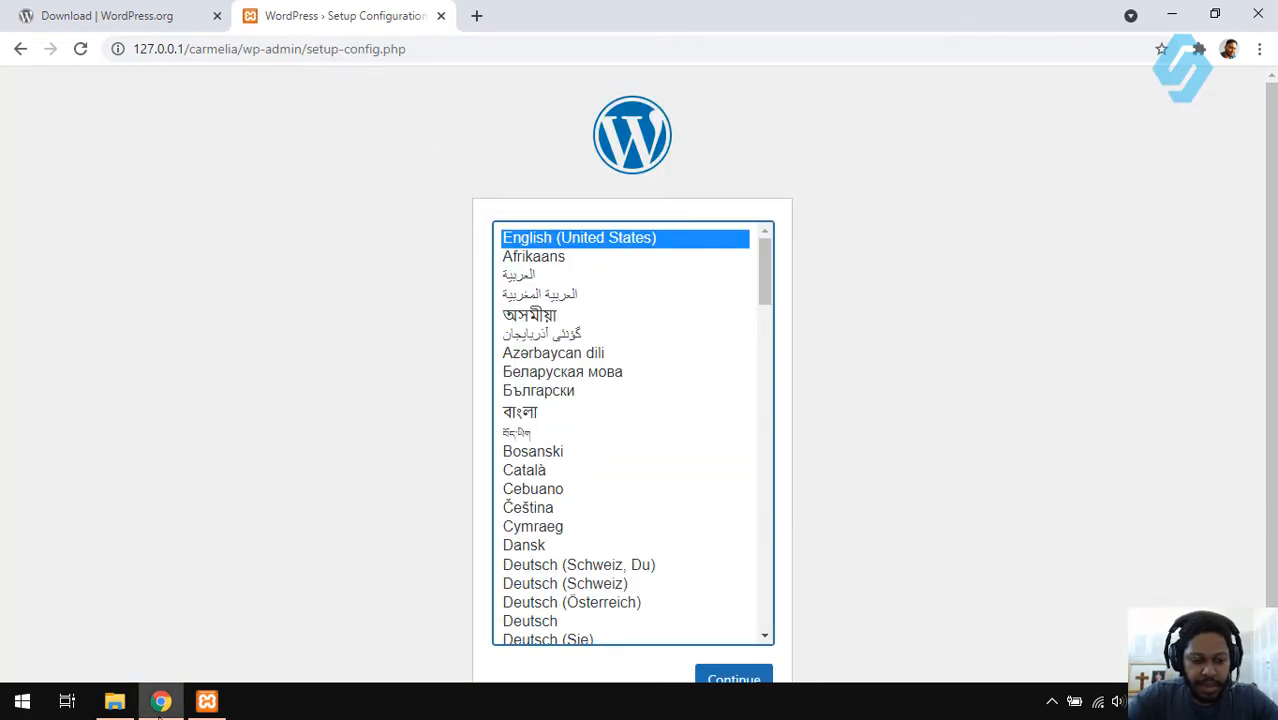
click(114, 701)
click(615, 456)
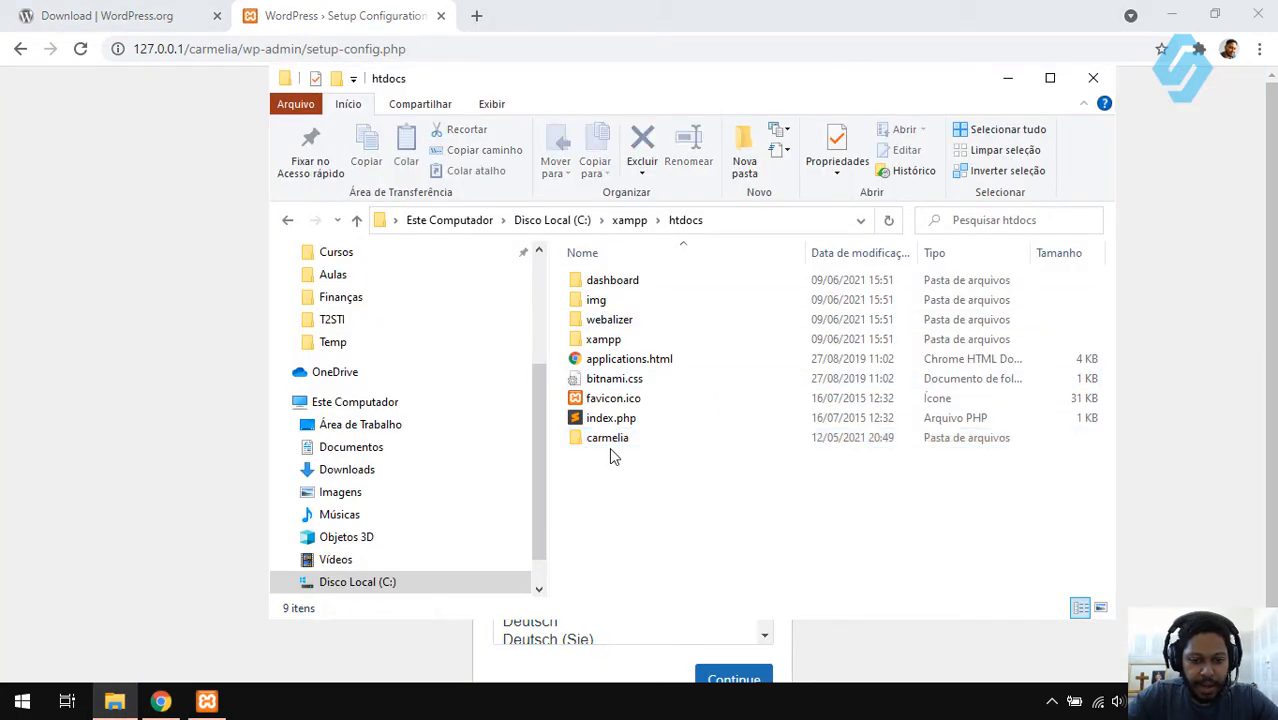
double_click(608, 440)
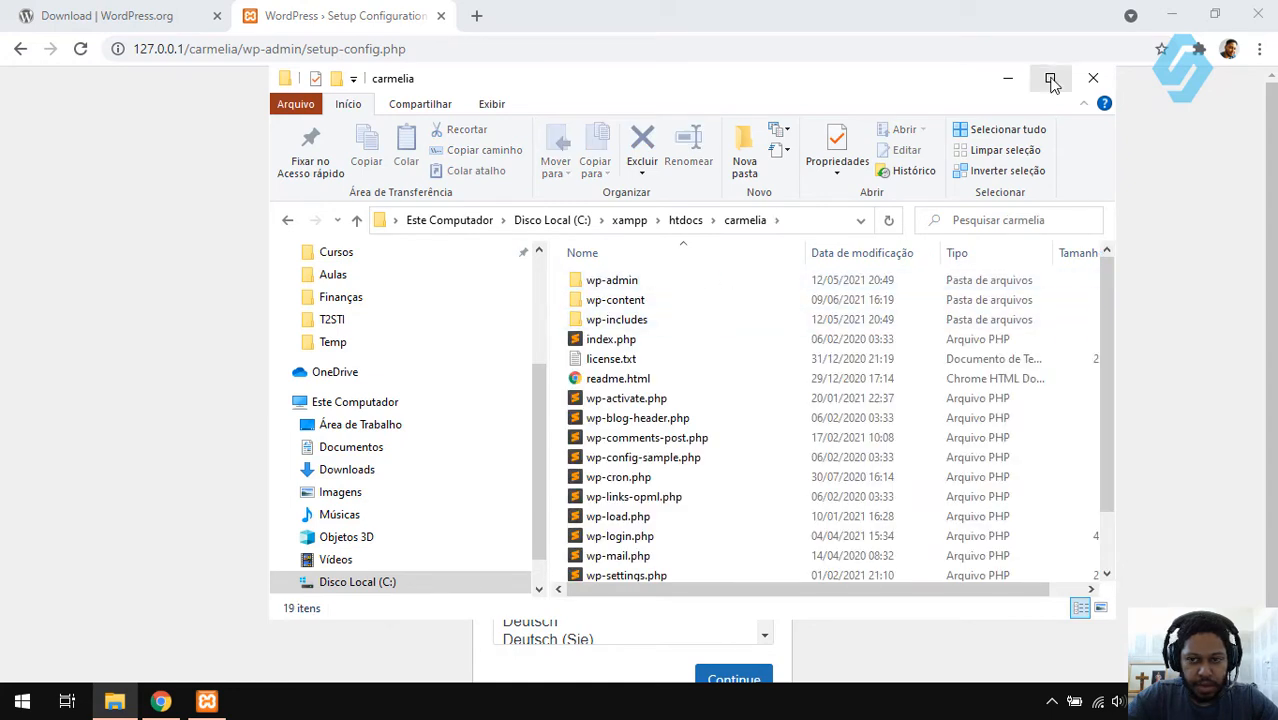
drag(1107, 309, 1109, 436)
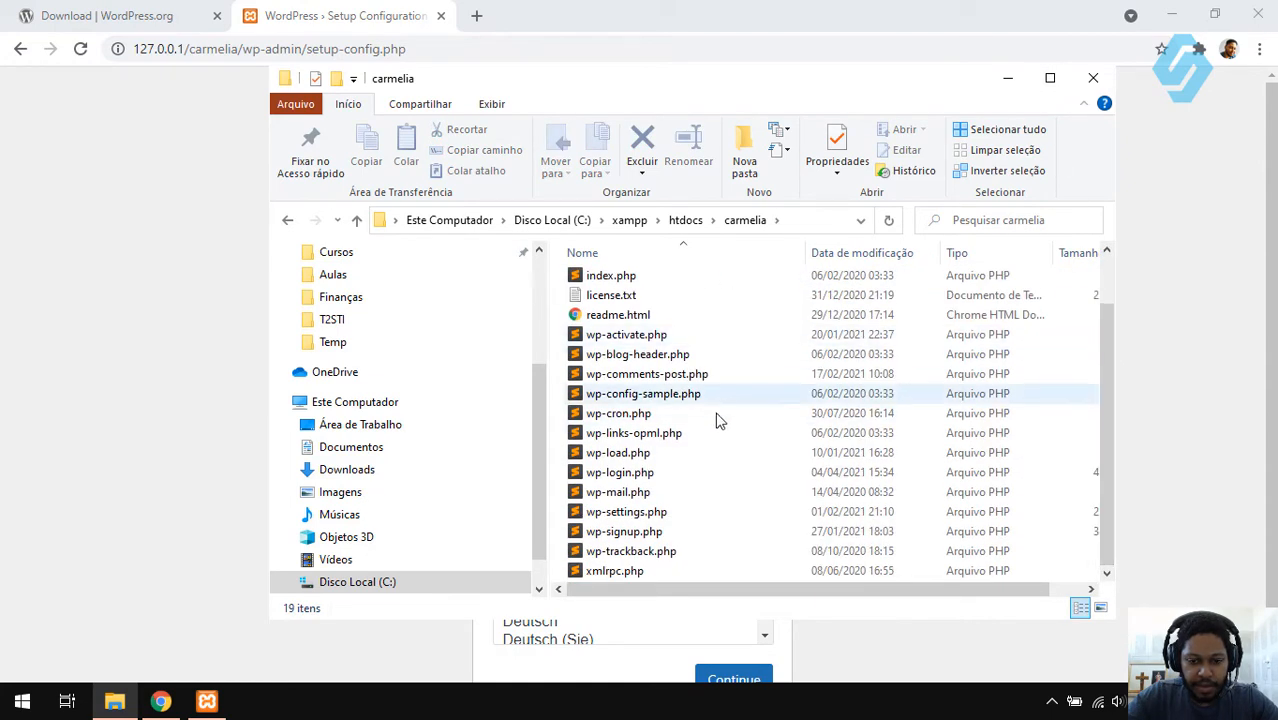
scroll(700, 440, up, 1)
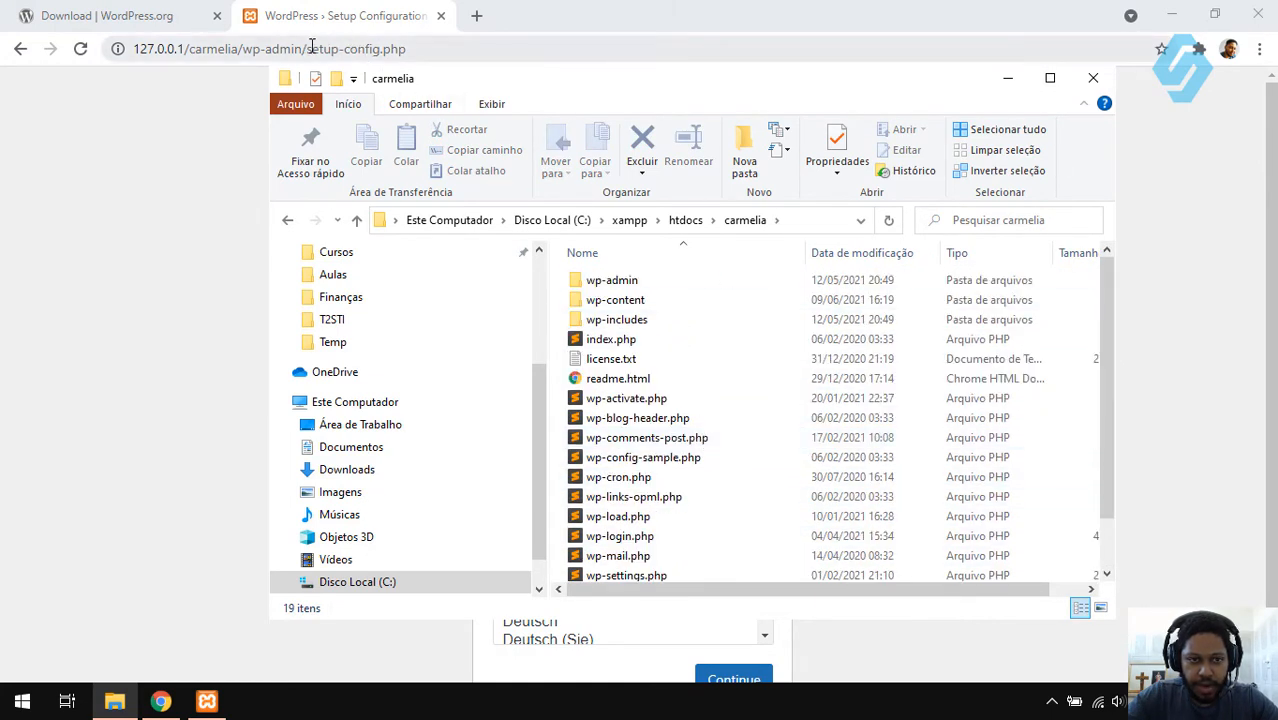
click(687, 399)
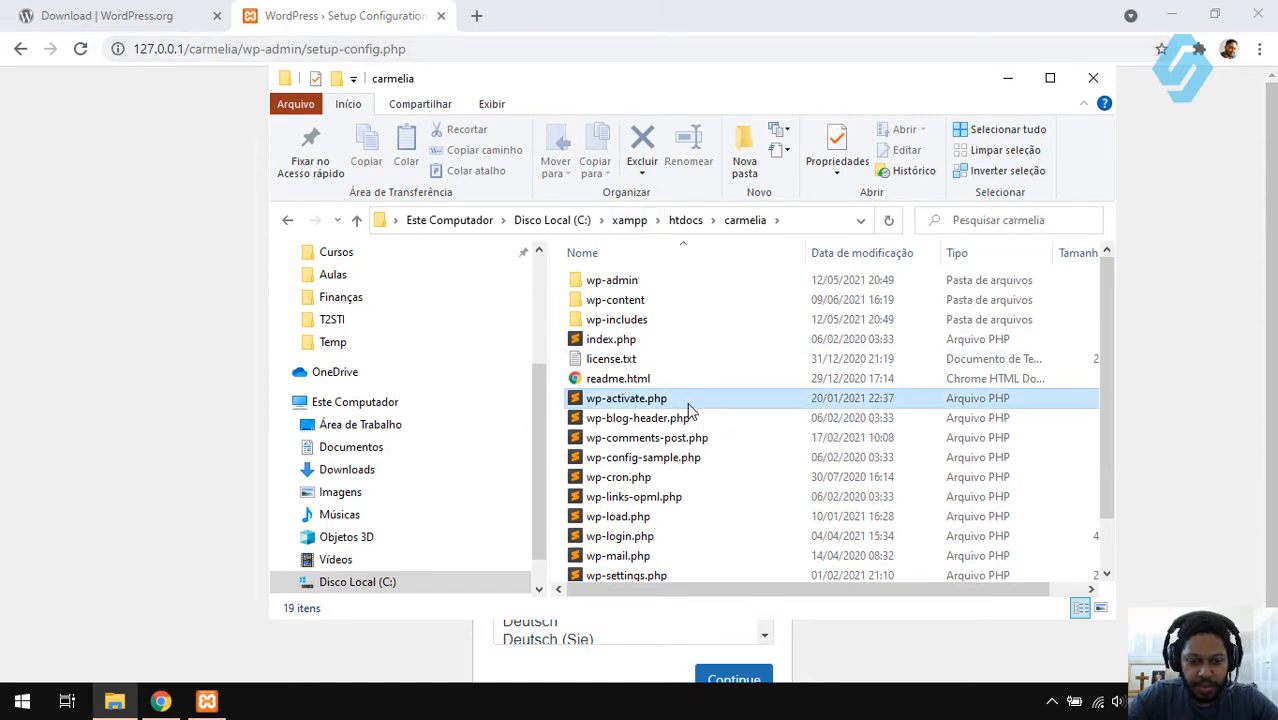
scroll(687, 402, down, 1)
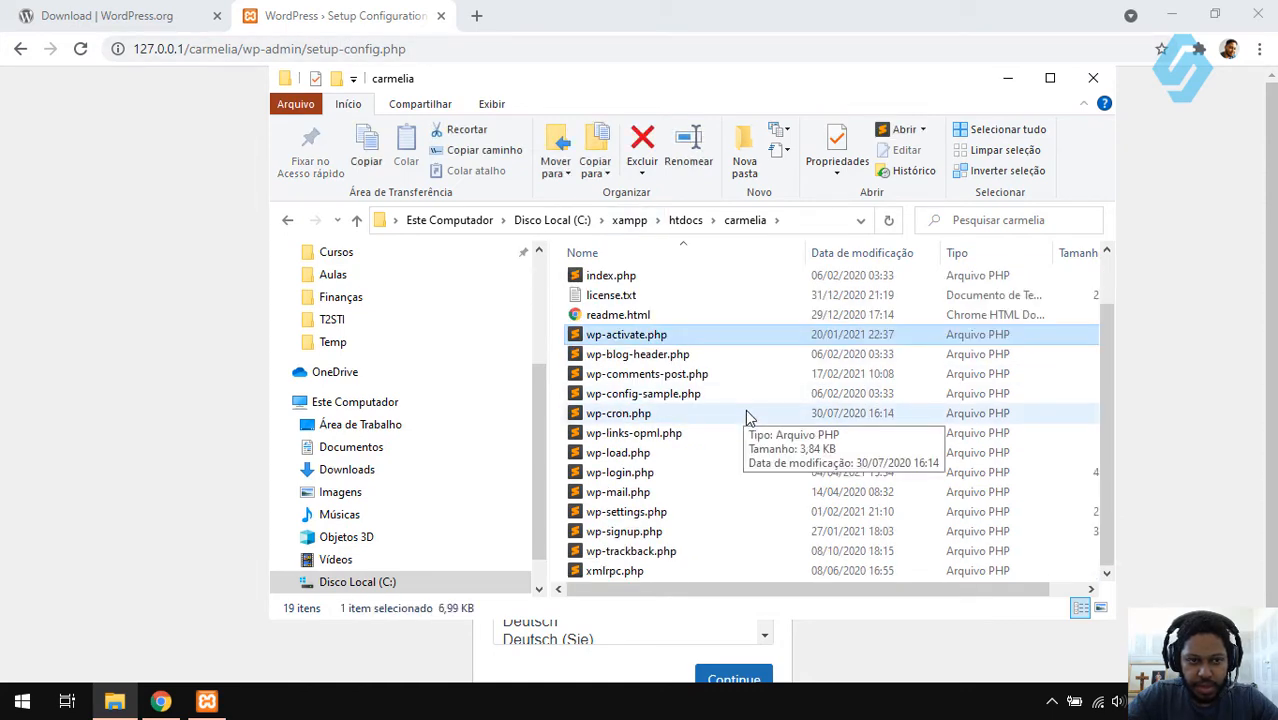
scroll(748, 417, up, 1)
double_click(637, 283)
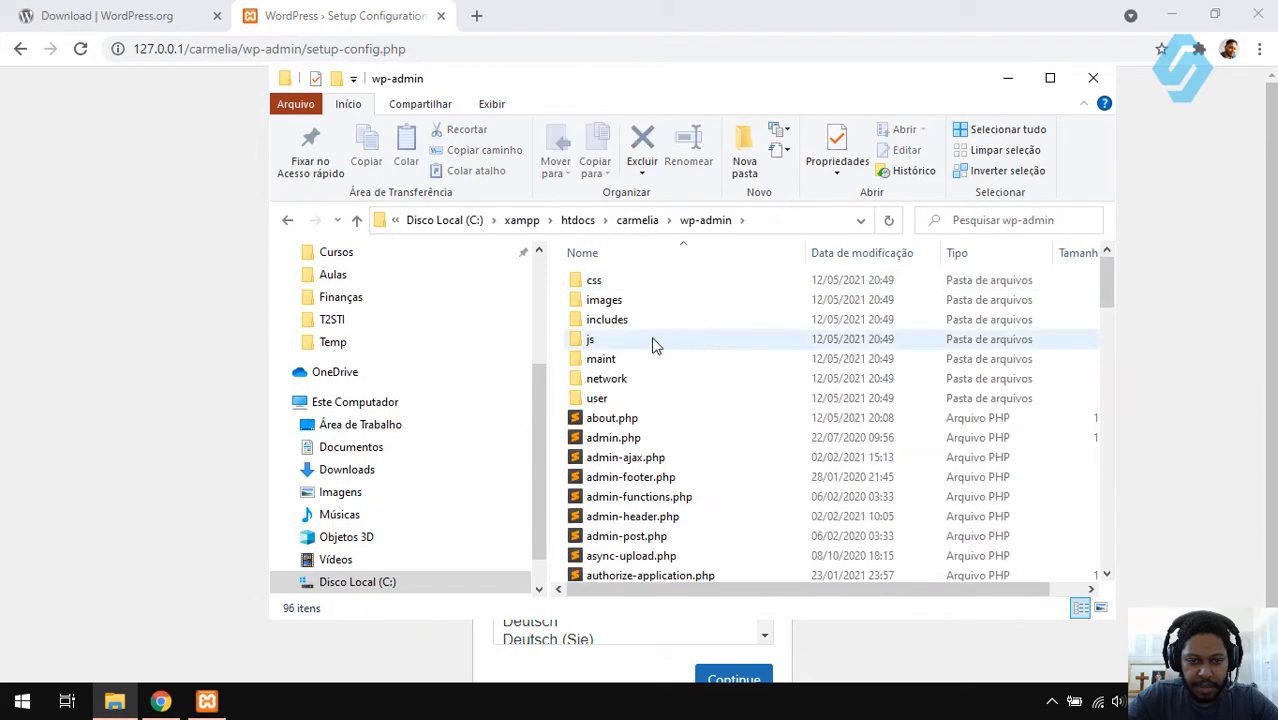
drag(430, 49, 321, 58)
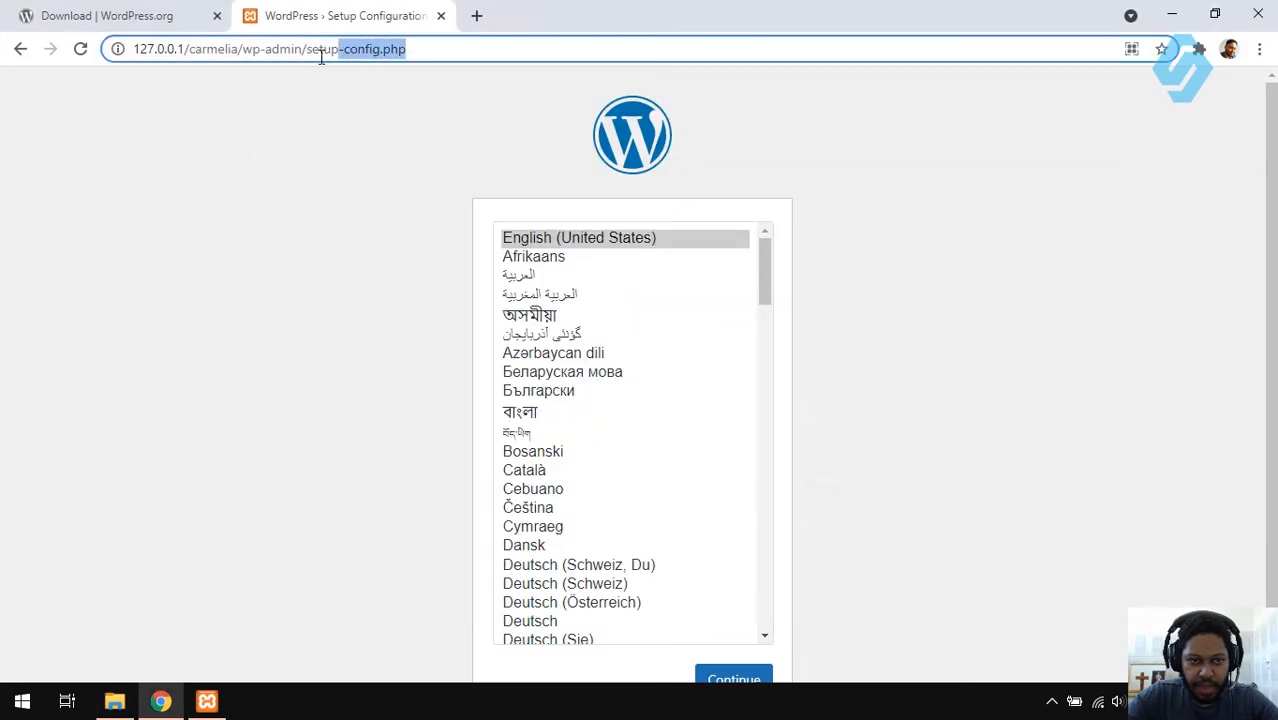
key(alt+Tab)
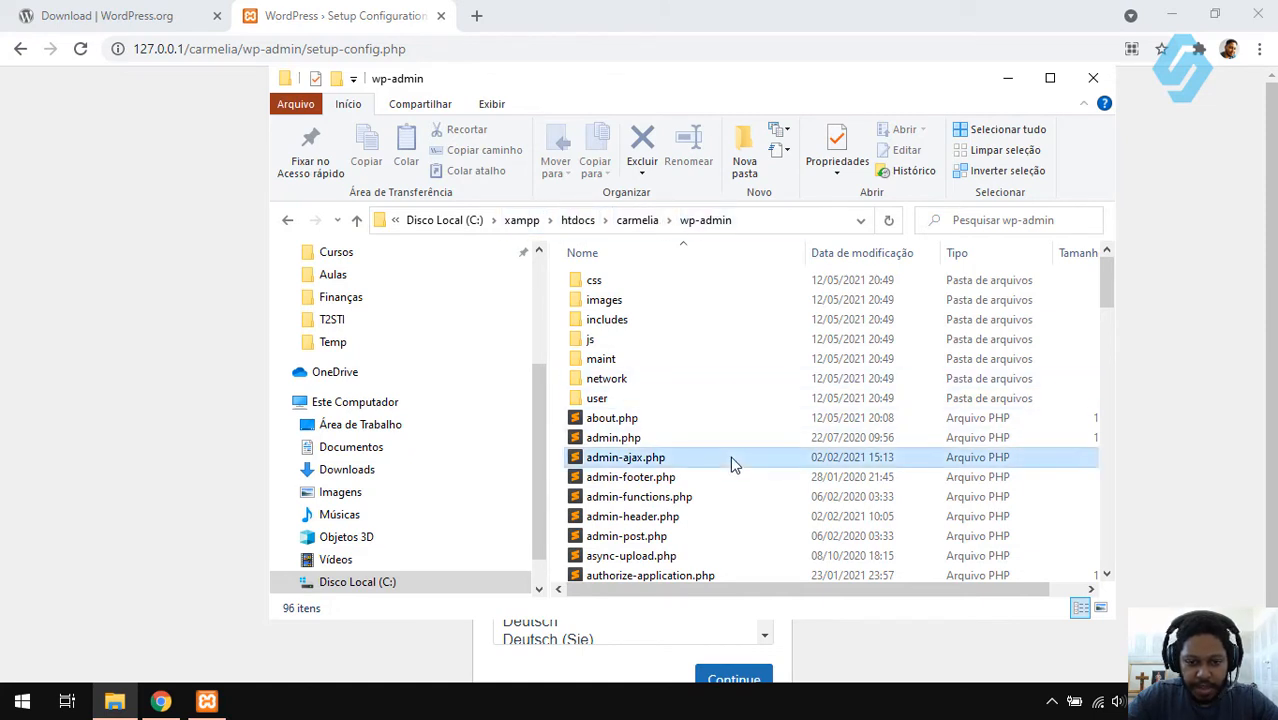
key(s)
click(702, 297)
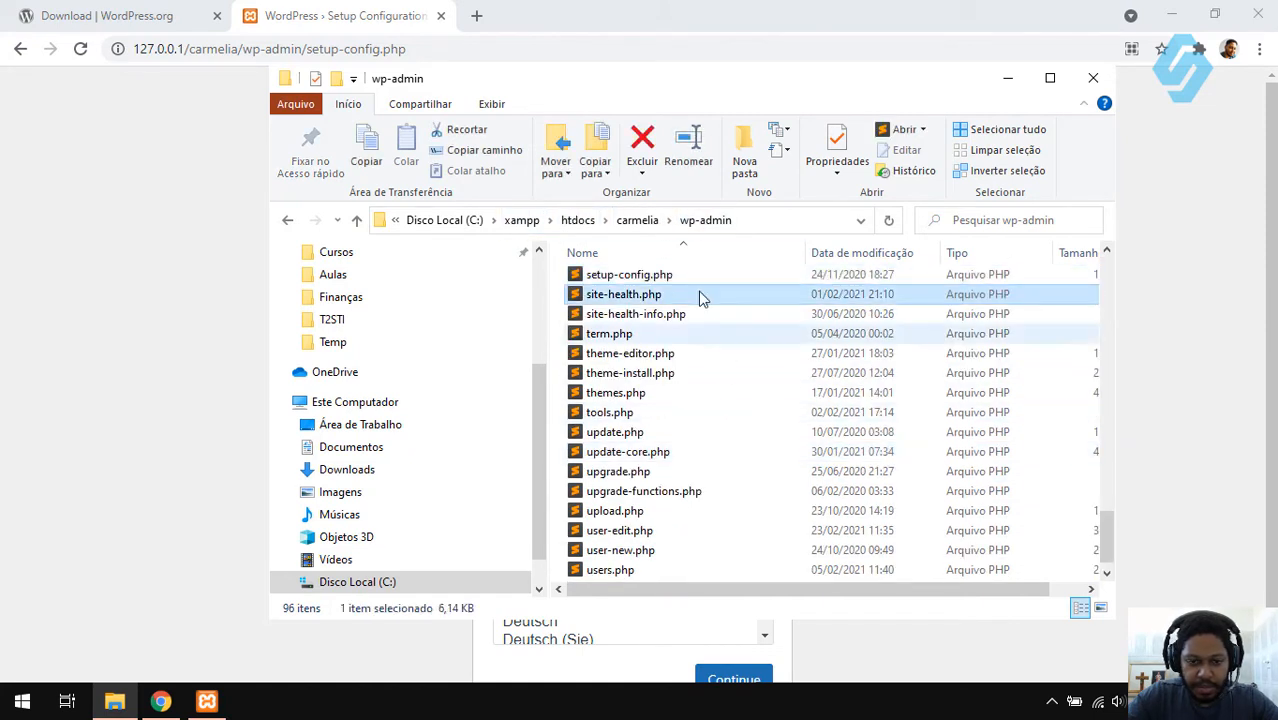
click(612, 8)
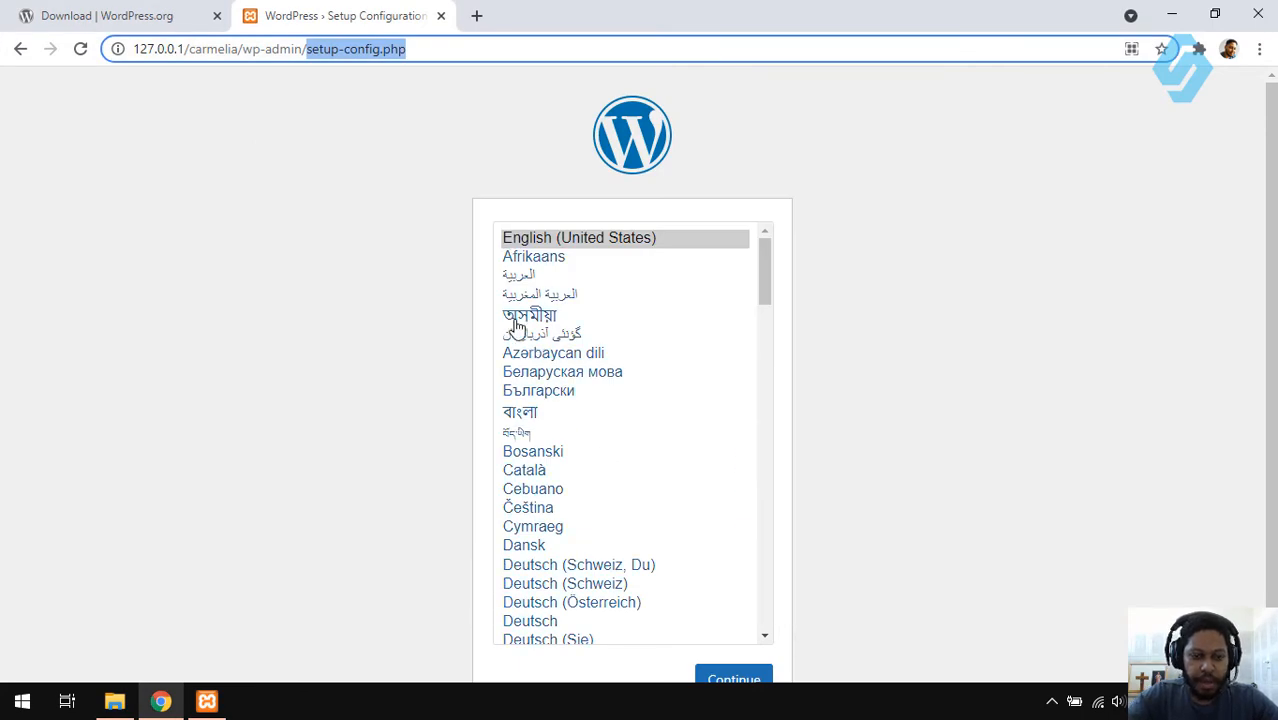
- Choose Português do Brasil as the installer language, continue, and proceed with Vamos lá!
drag(764, 295, 762, 535)
drag(763, 548, 759, 543)
click(645, 369)
scroll(714, 676, down, 1)
click(728, 622)
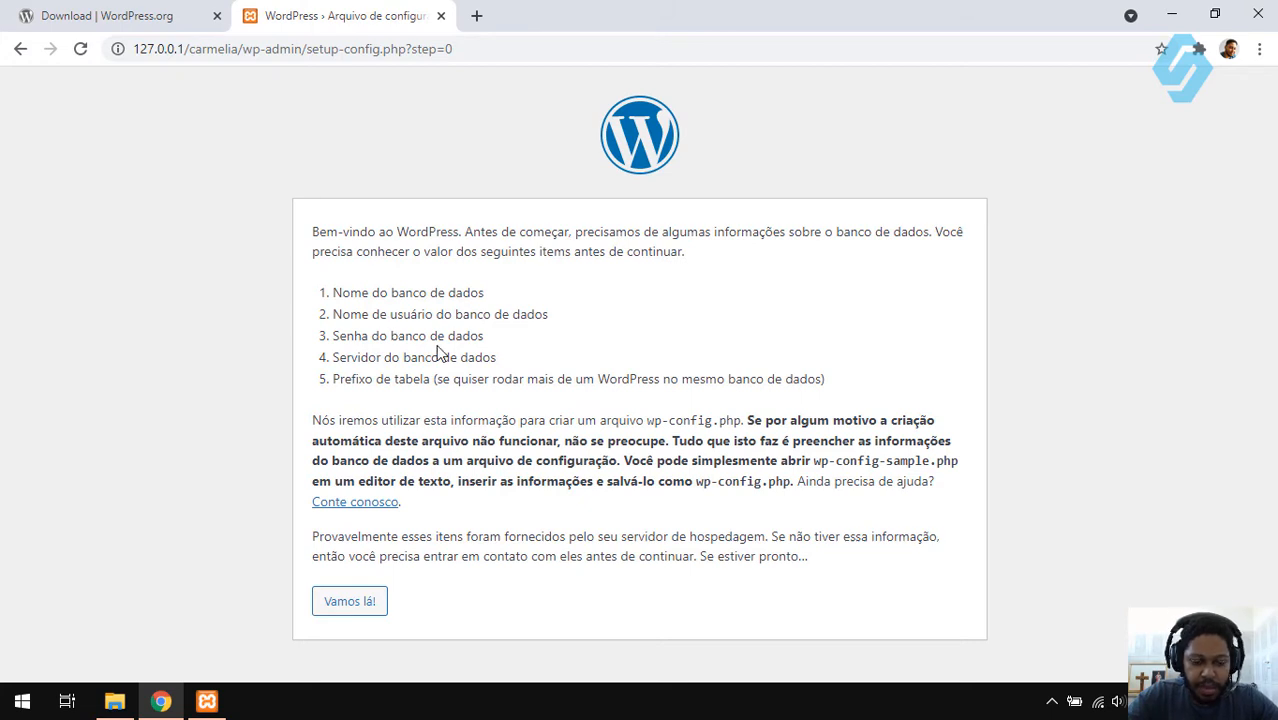
click(340, 610)
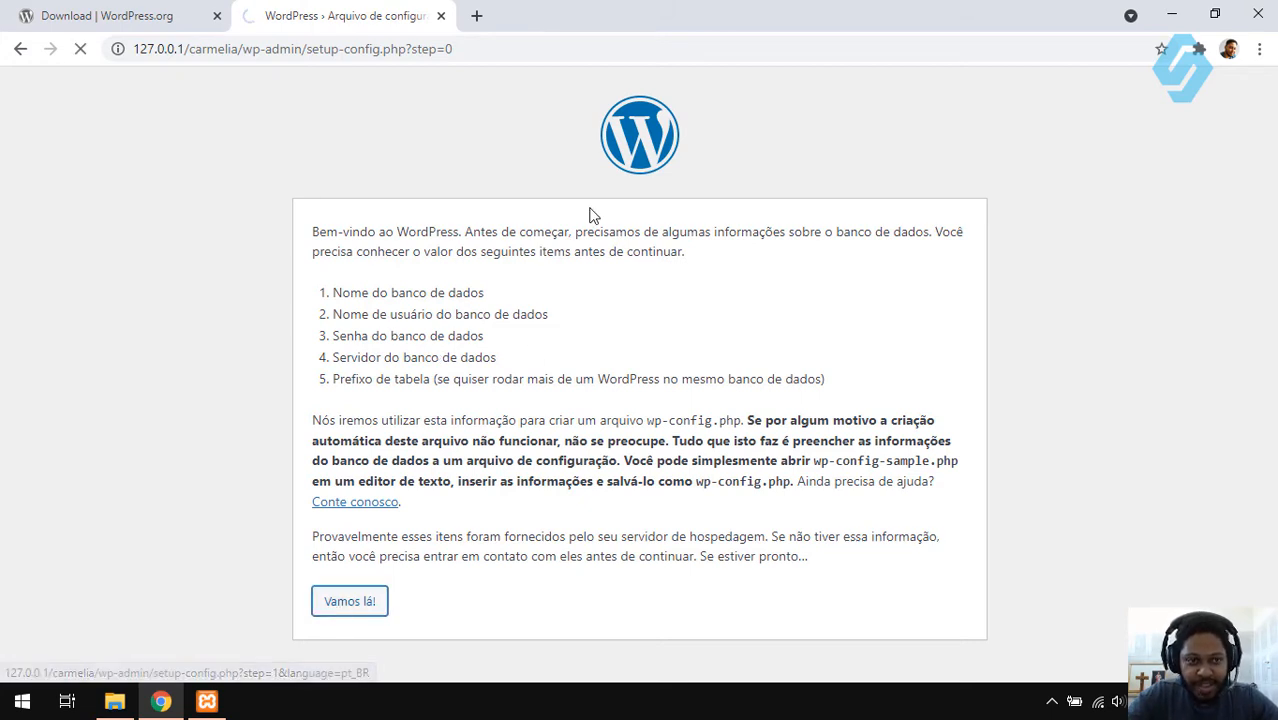
- Load localhost/phpmyadmin in a new Chrome tab, then go back to the WordPress setup tab
click(207, 701)
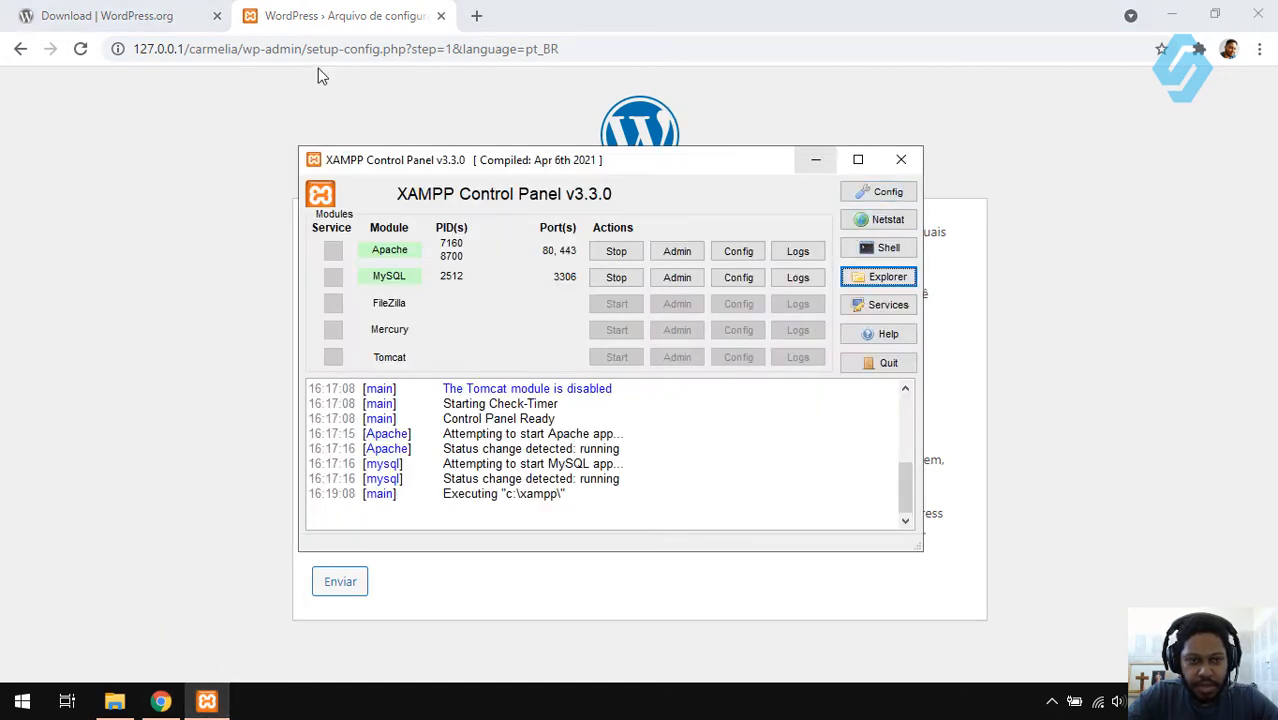
click(348, 11)
click(474, 15)
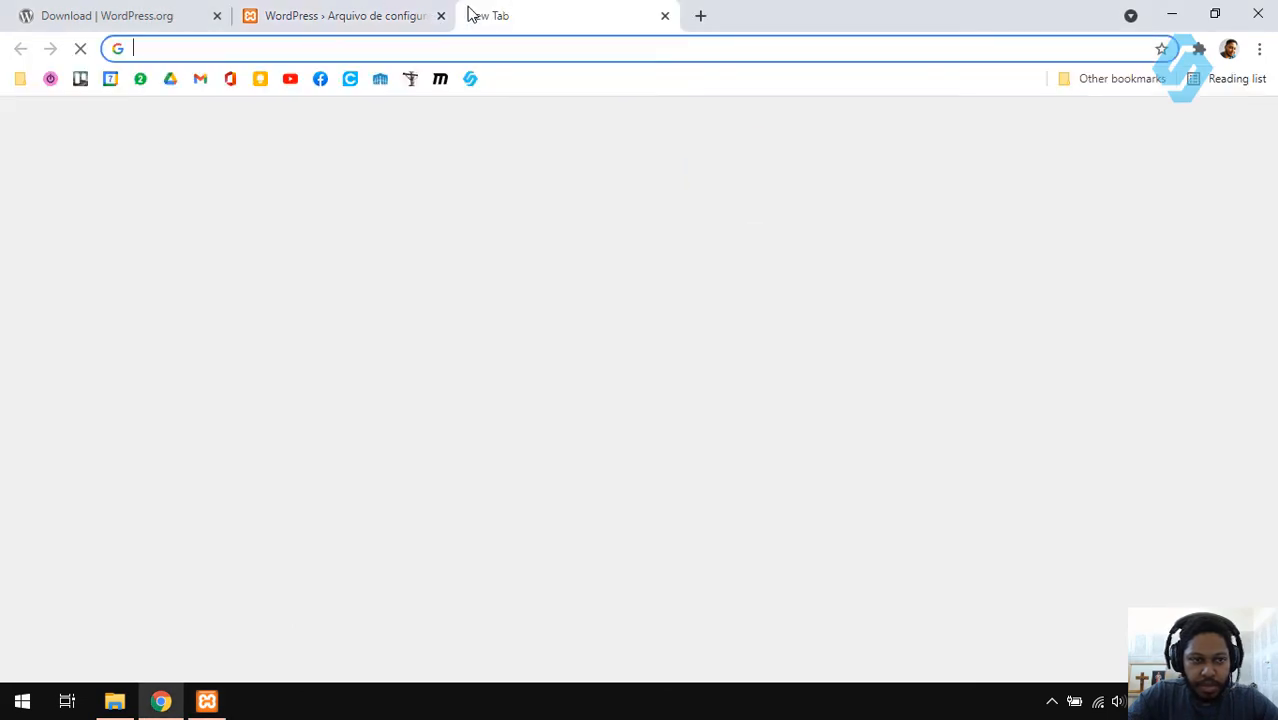
text(local)
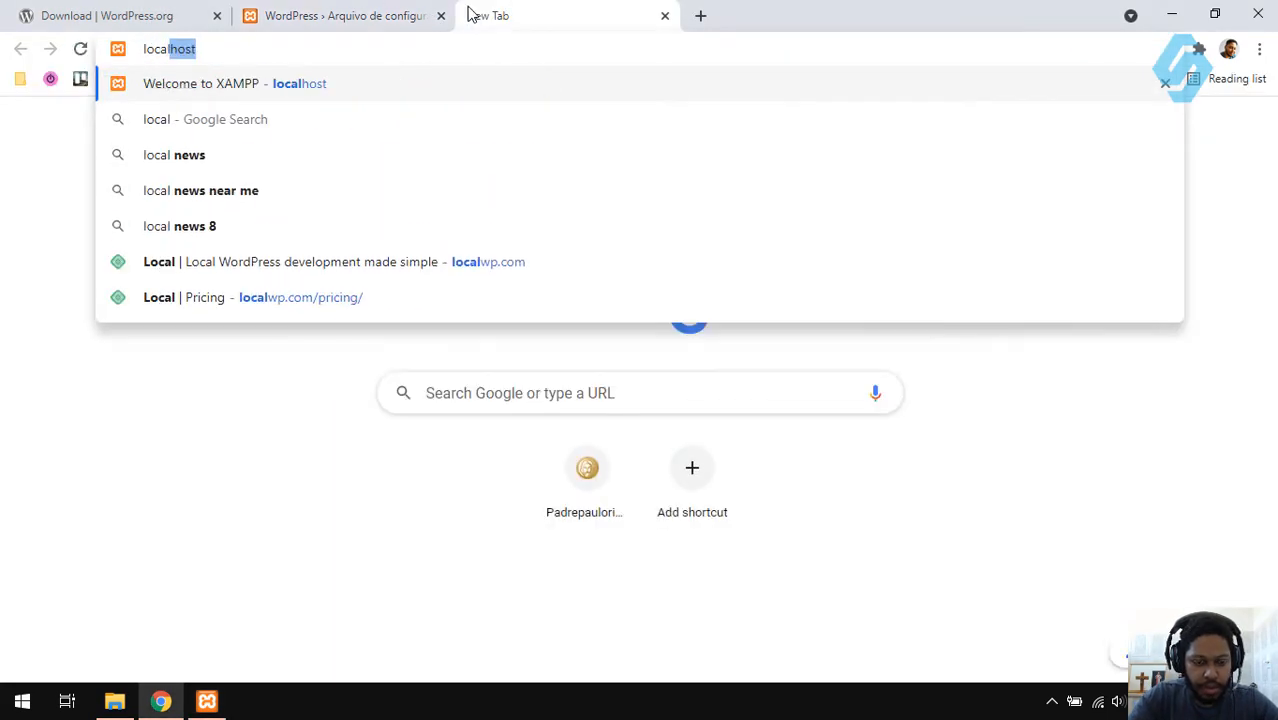
text(host/phpmyadmin)
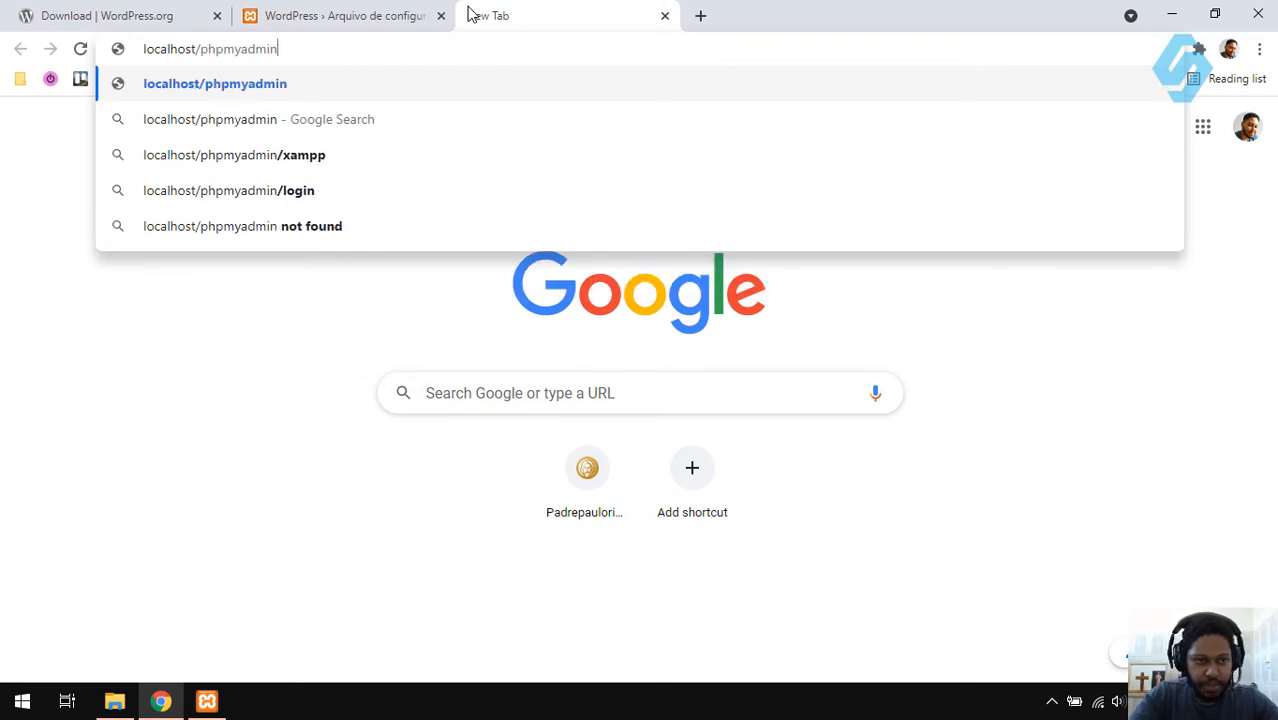
key(Return)
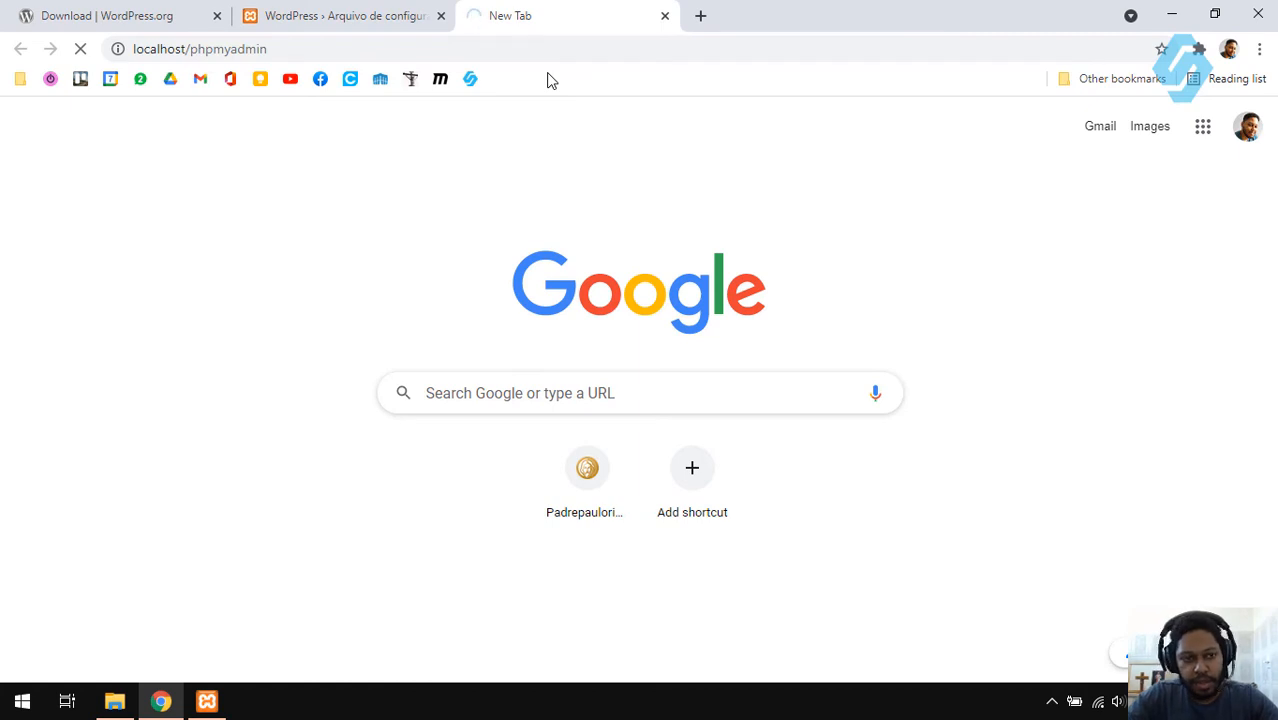
click(347, 13)
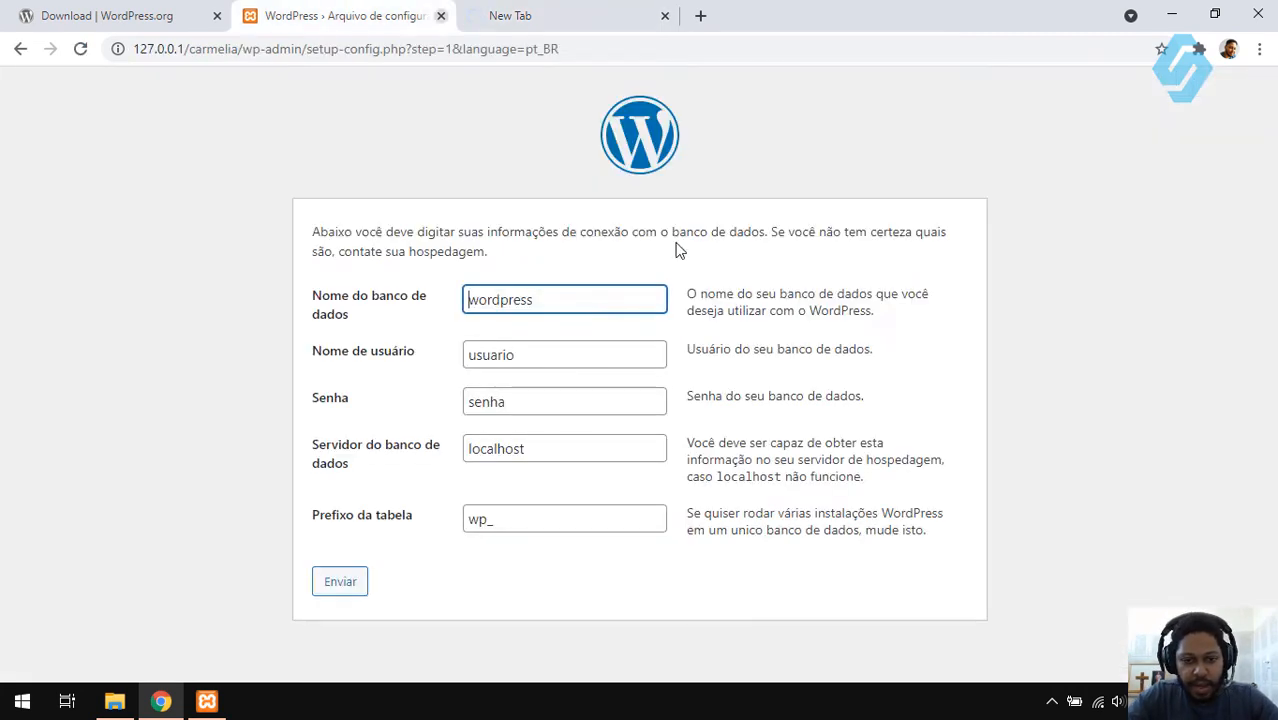
- Enter database carmelia, user root, an empty password, server localhost and table prefix wpcm_
double_click(505, 302)
text(carm)
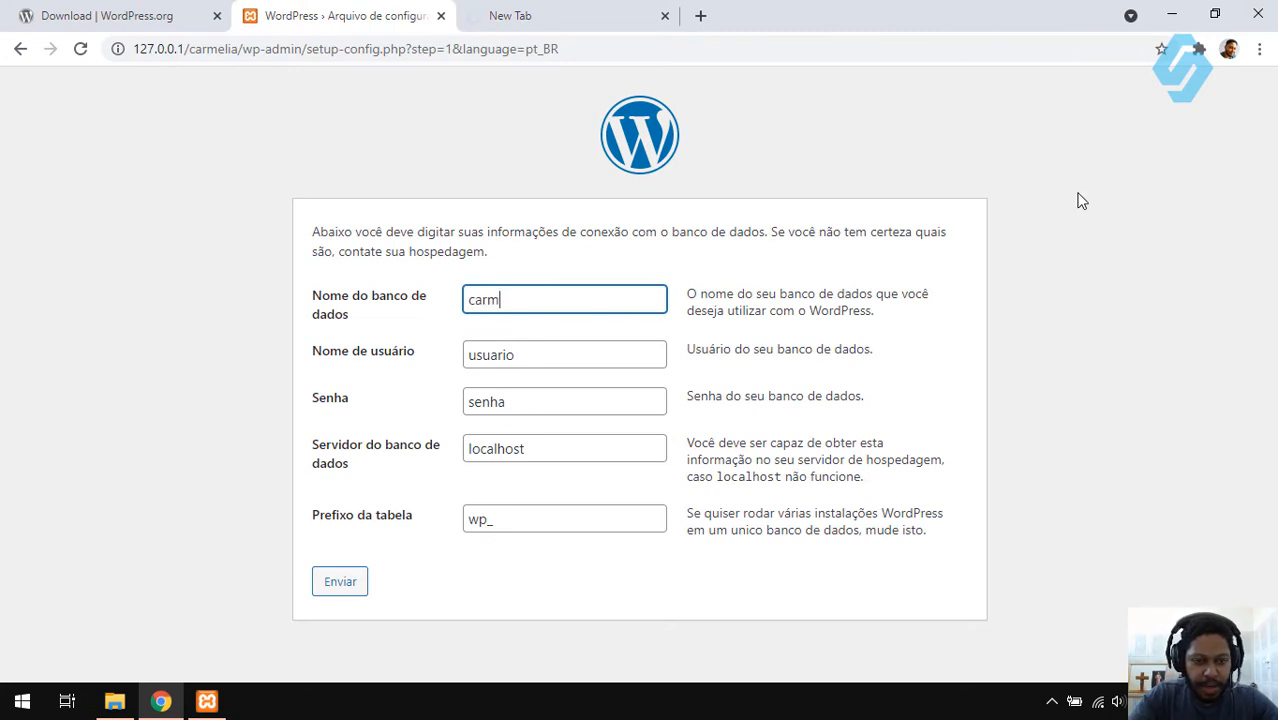
text(elia)
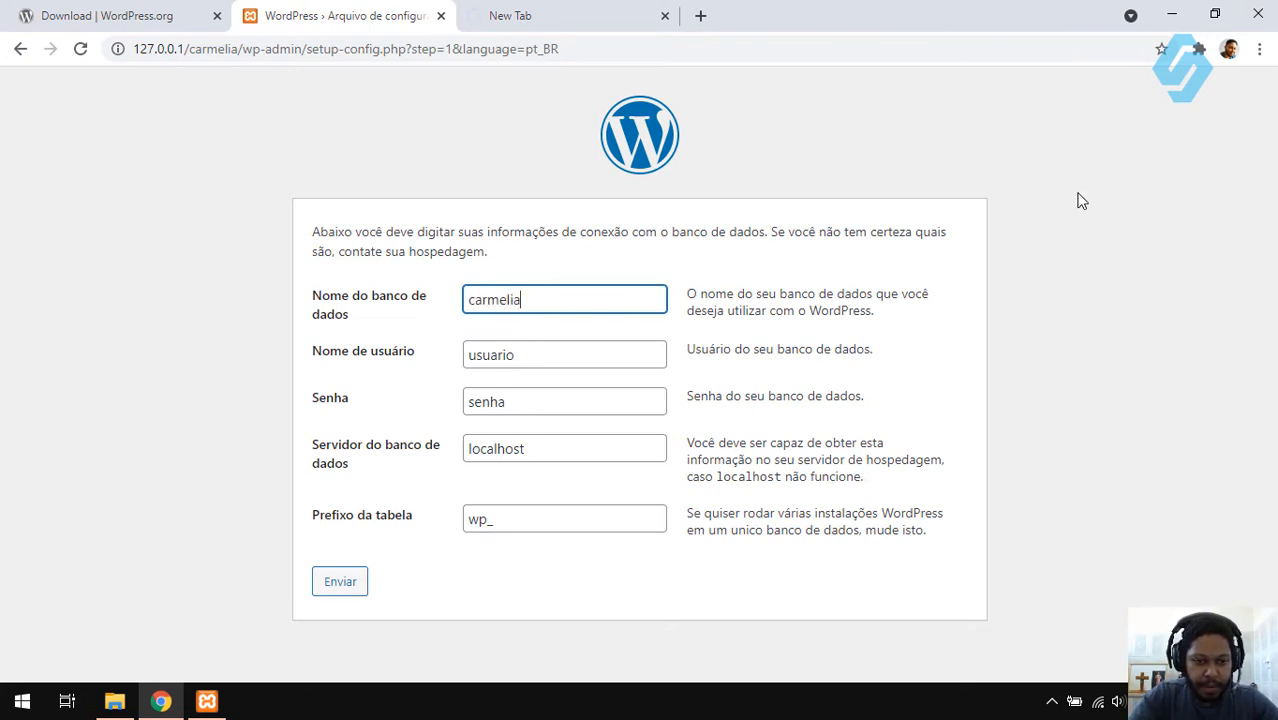
double_click(492, 359)
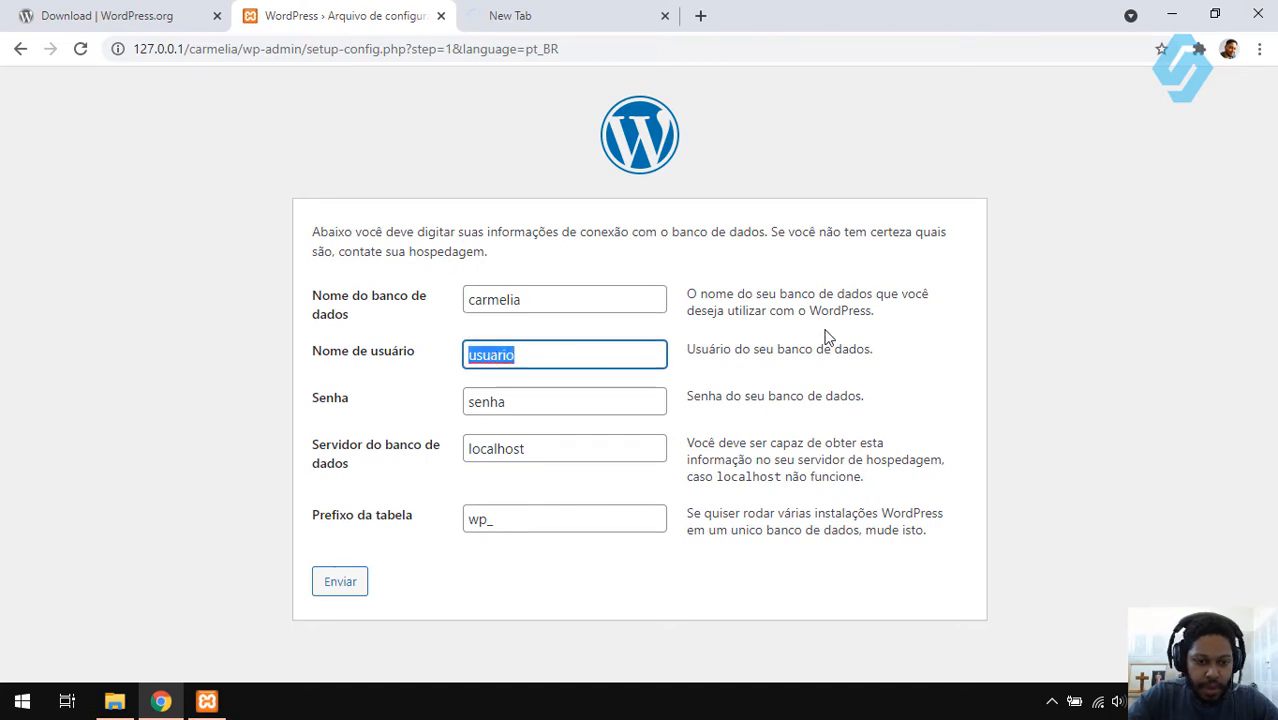
text(root)
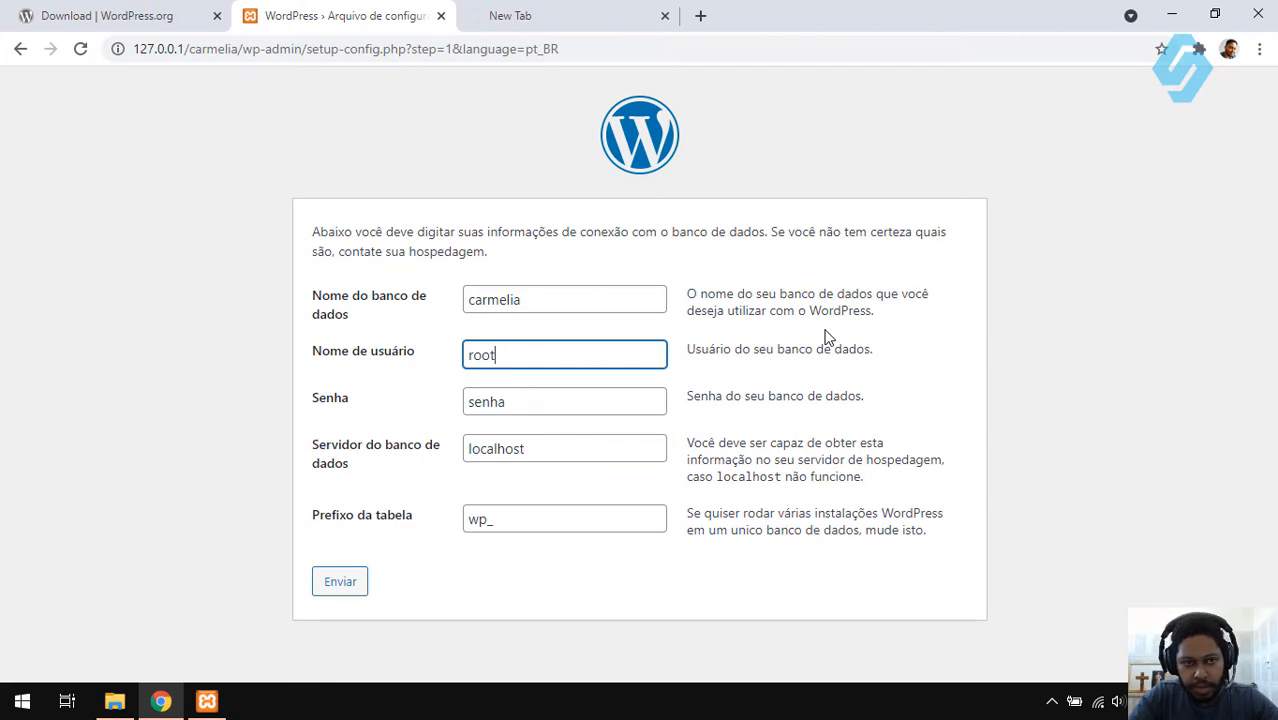
key(Tab)
key(BackSpace)
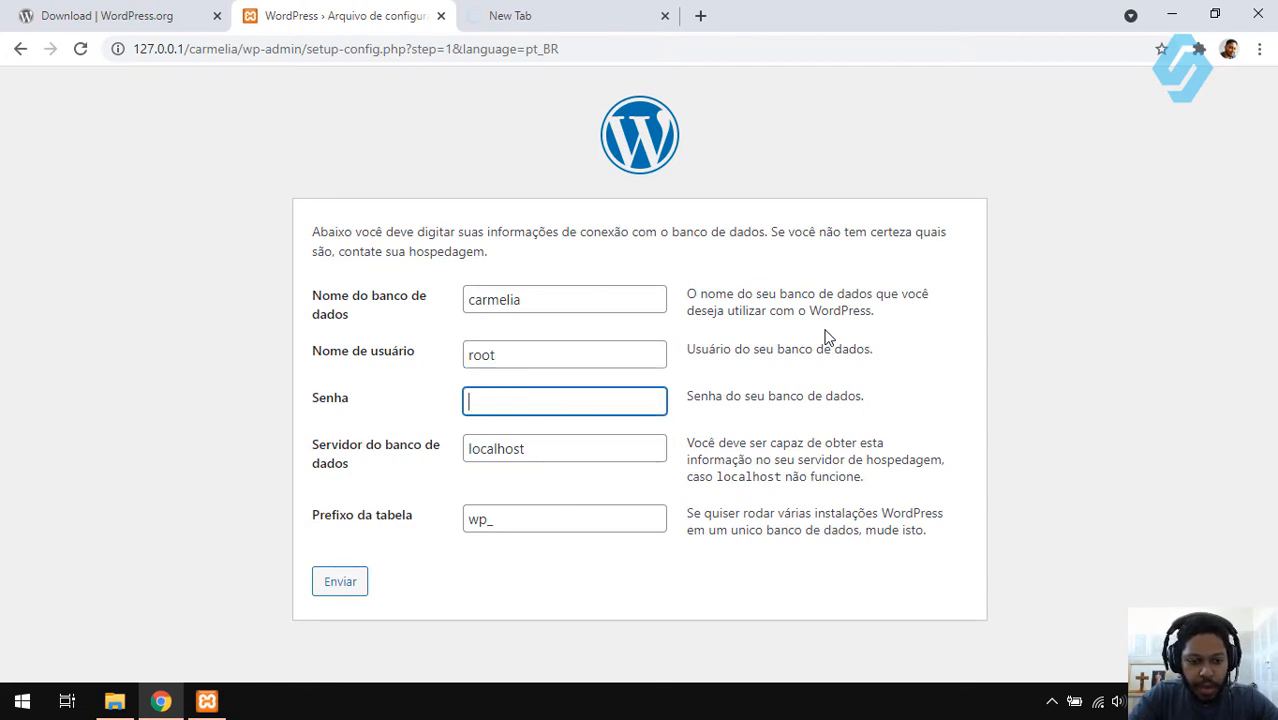
key(Tab)
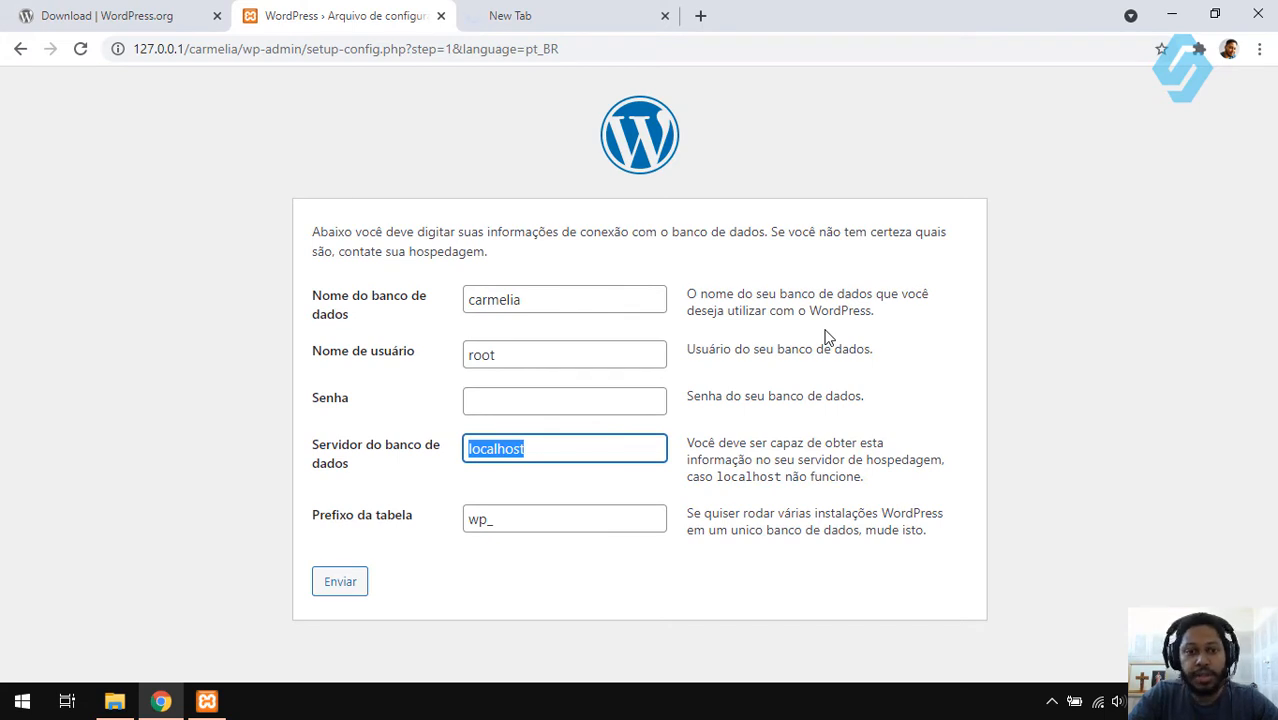
key(Tab)
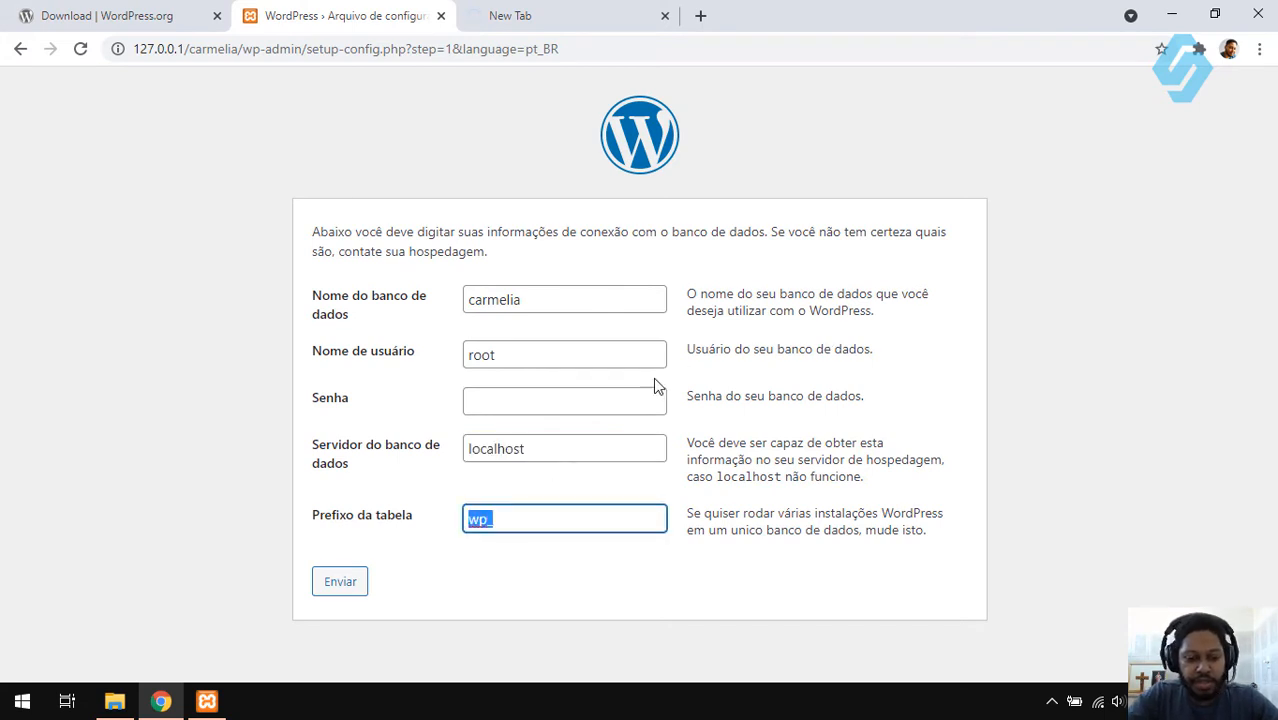
text(wpr)
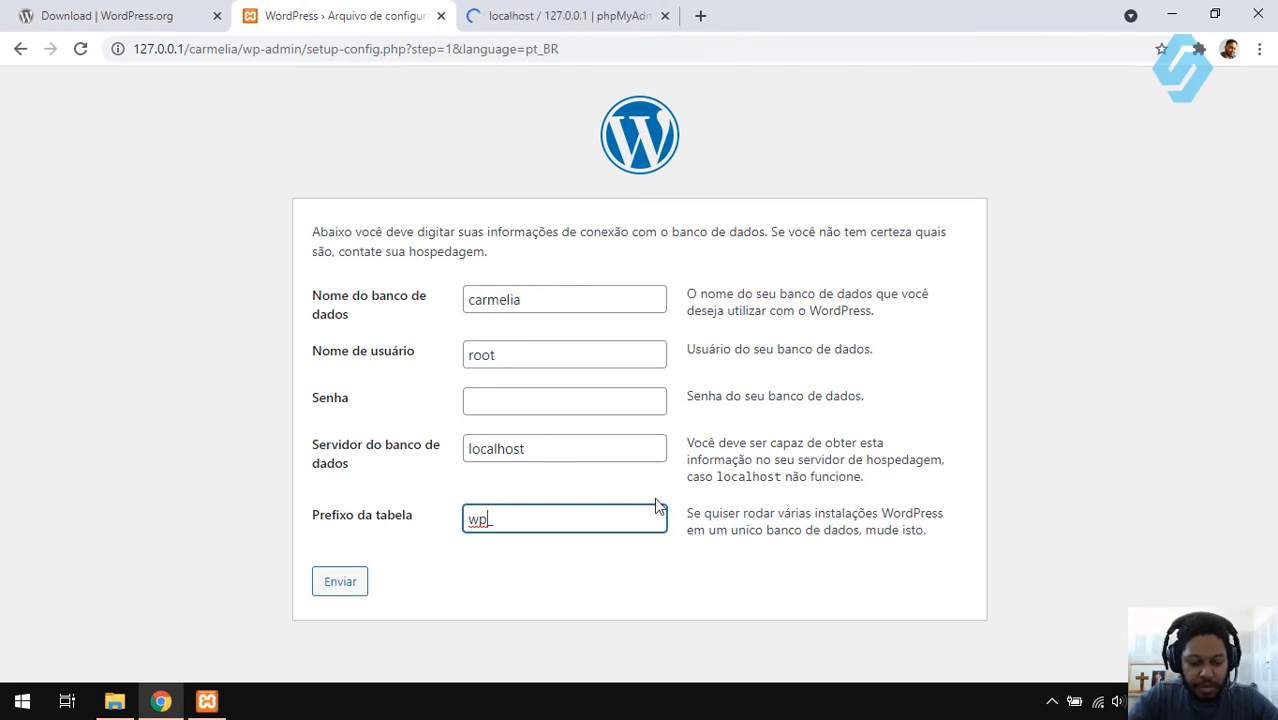
text(cm)
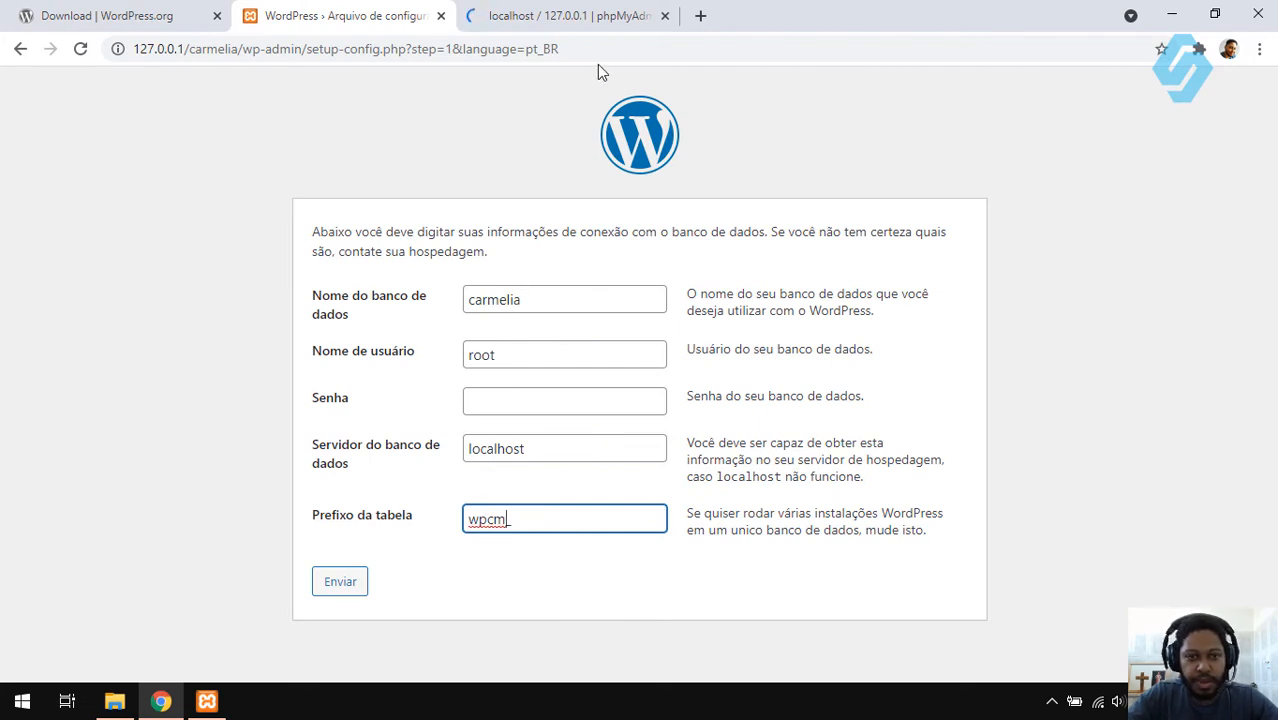
click(575, 18)
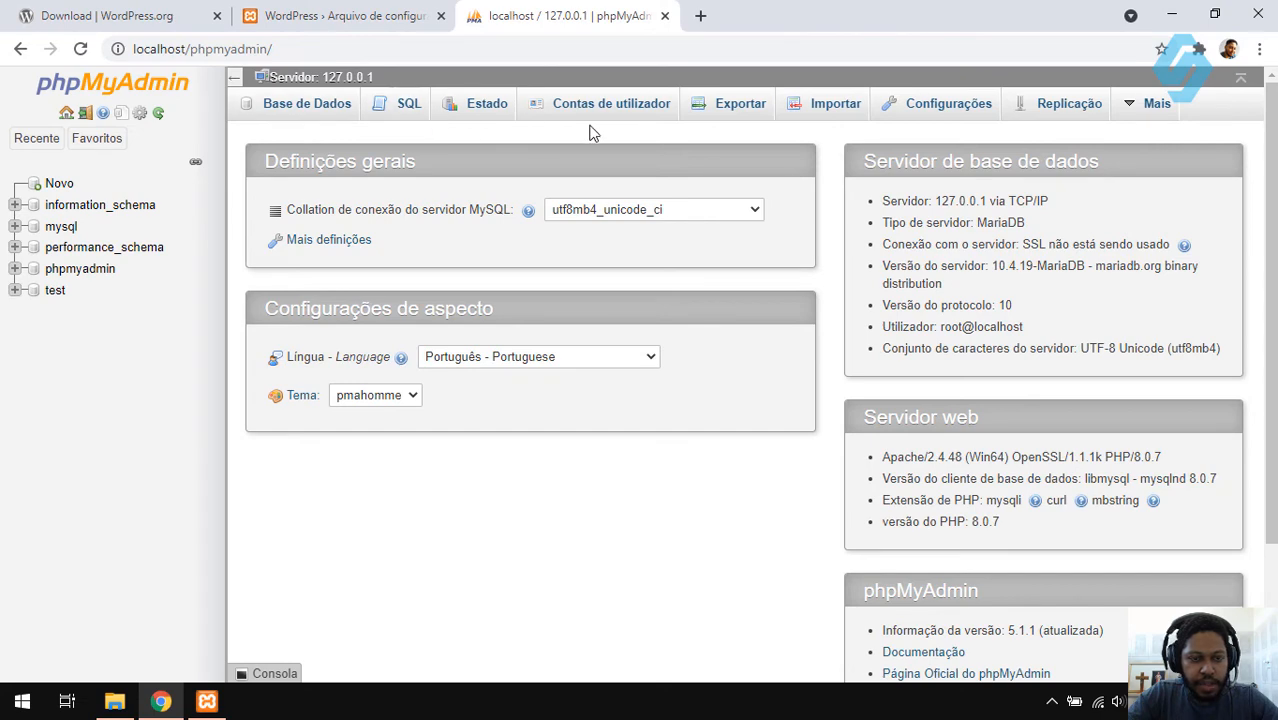
- Create the database 'carmelia' under phpMyAdmin's databases list, then submit WordPress's connection details
click(323, 115)
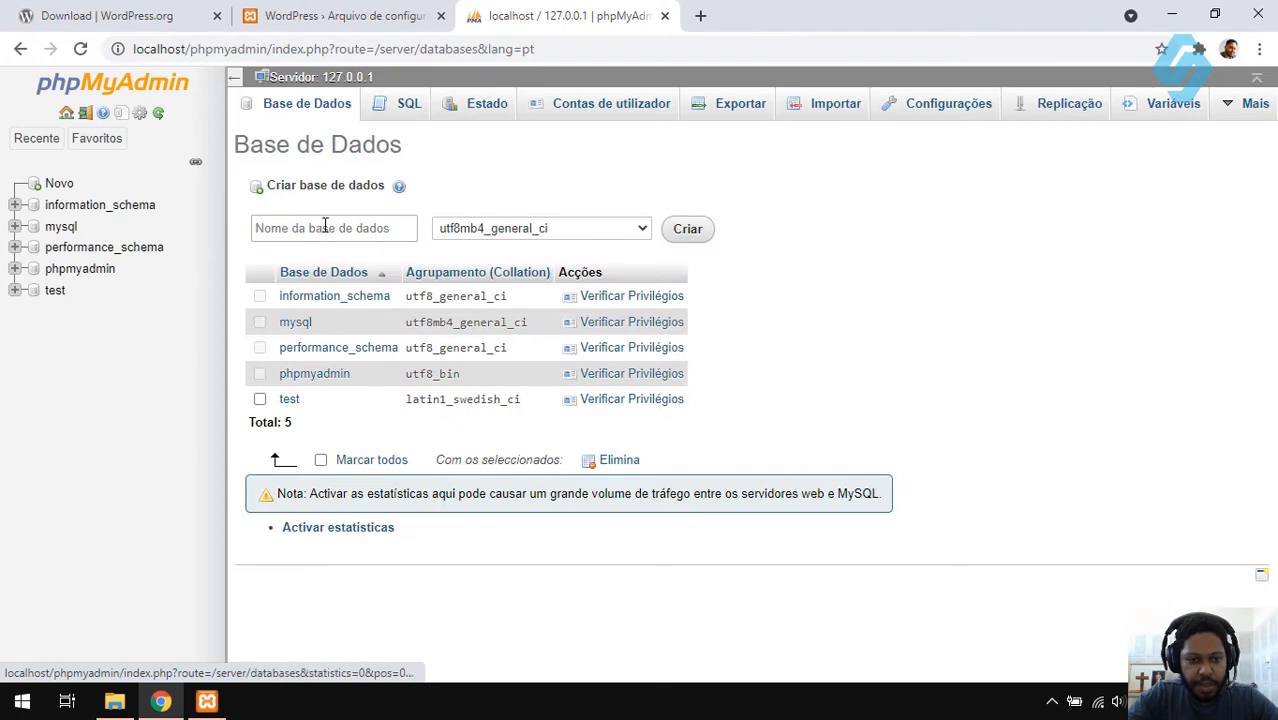
click(323, 227)
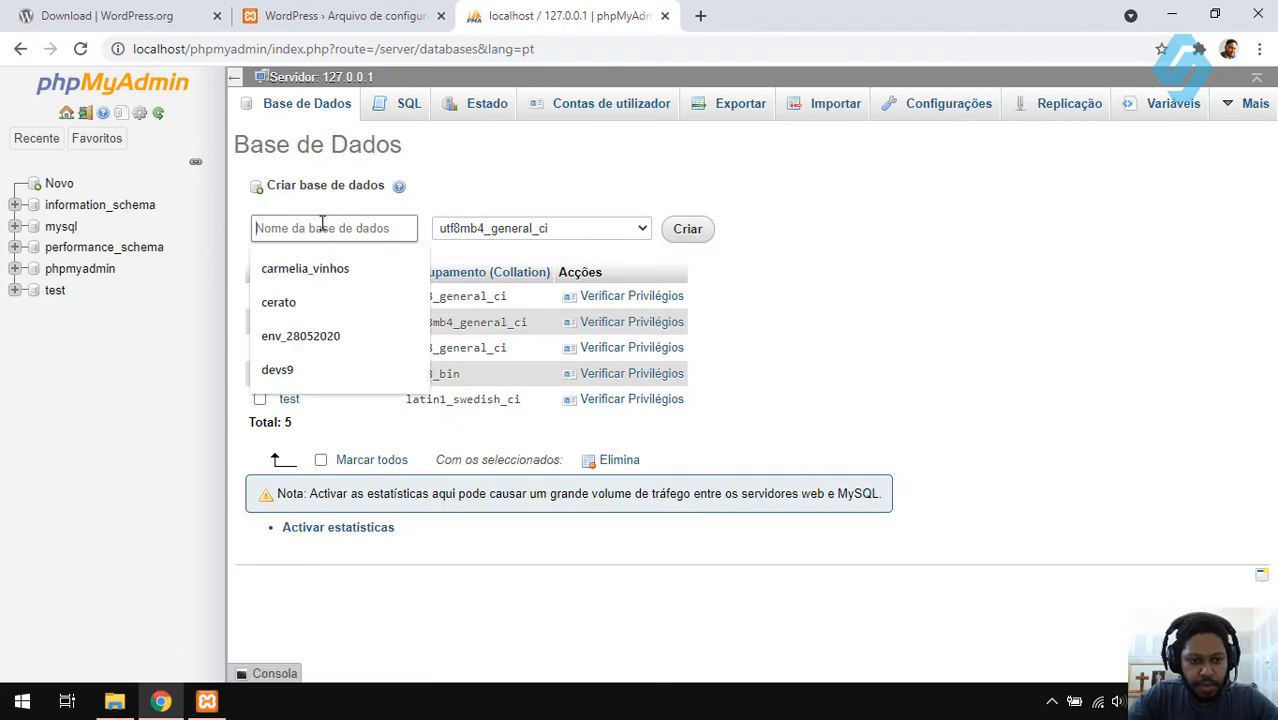
text(carmelia)
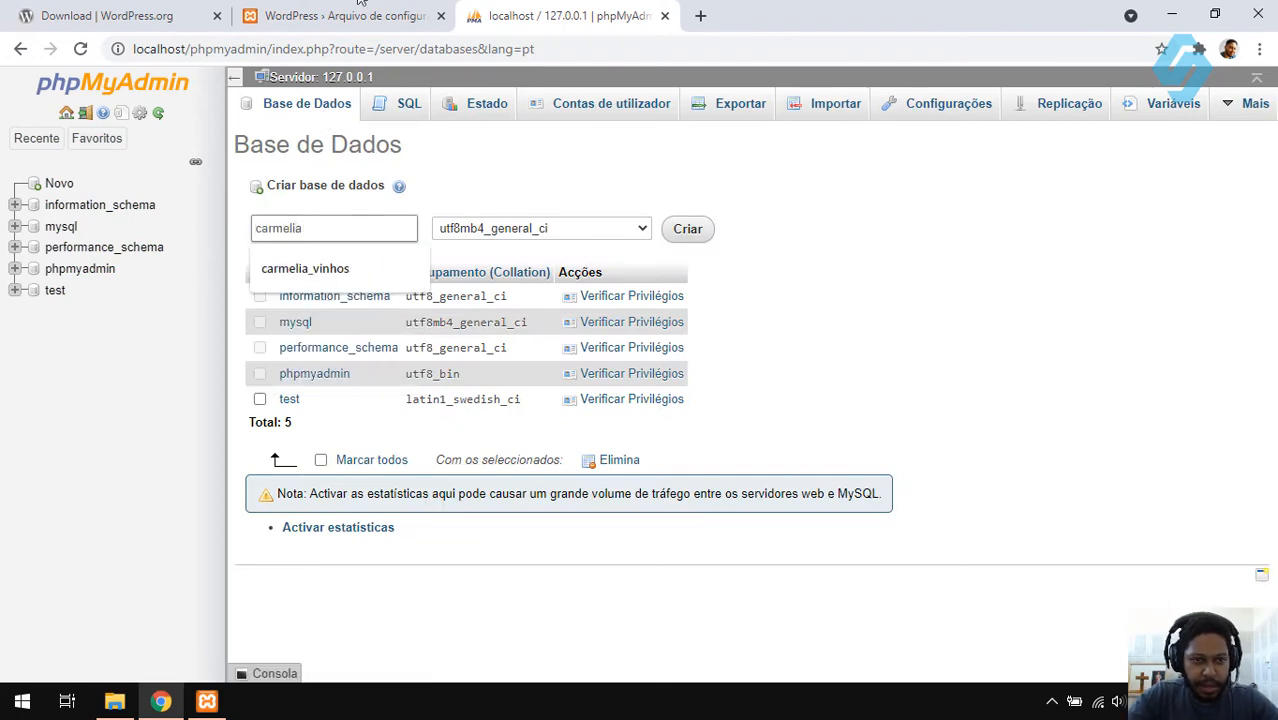
click(332, 15)
drag(521, 300, 458, 300)
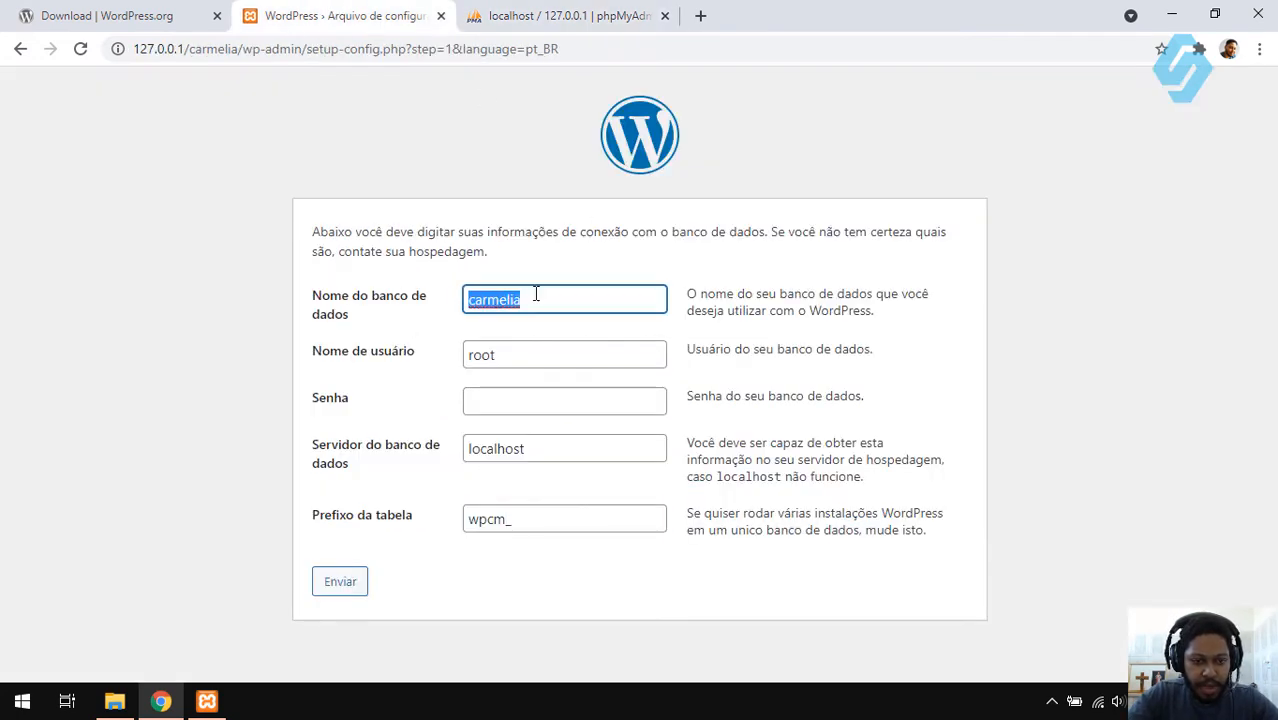
click(516, 12)
double_click(281, 227)
click(680, 240)
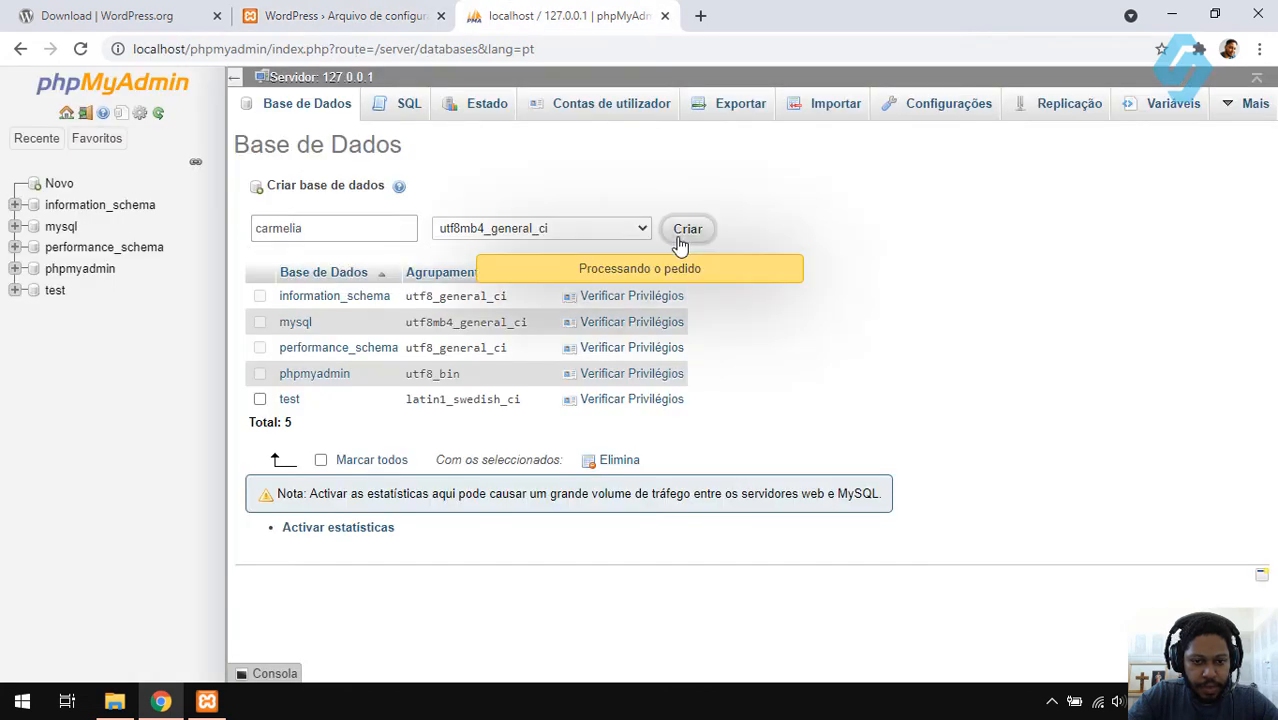
click(405, 12)
click(340, 583)
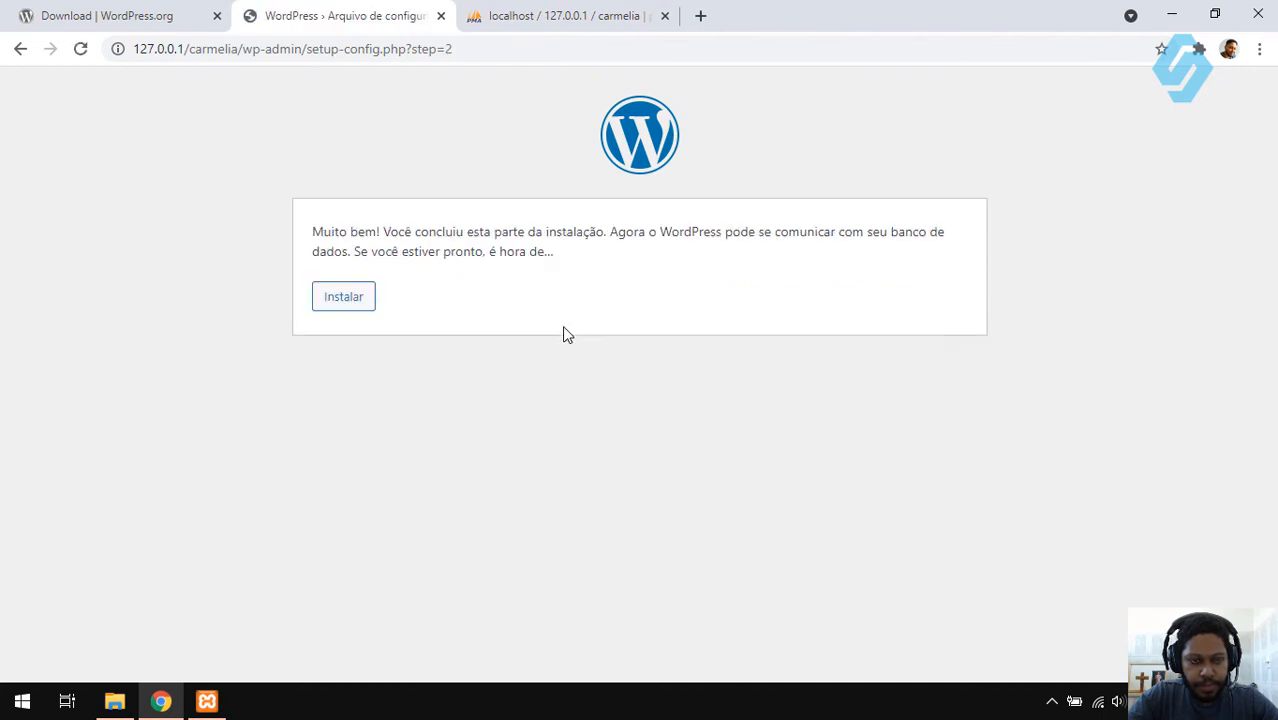
- Start the installation and check the carmelia database in phpMyAdmin before returning to the form
click(344, 308)
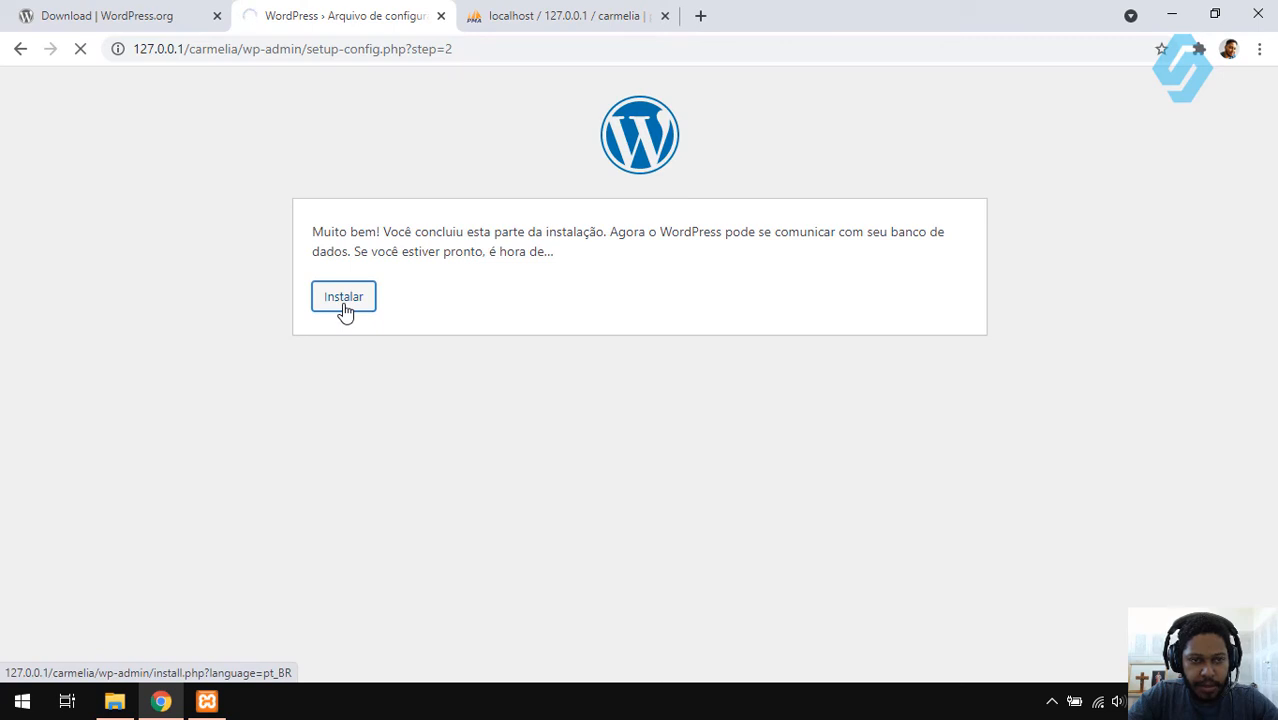
scroll(600, 420, down, 2)
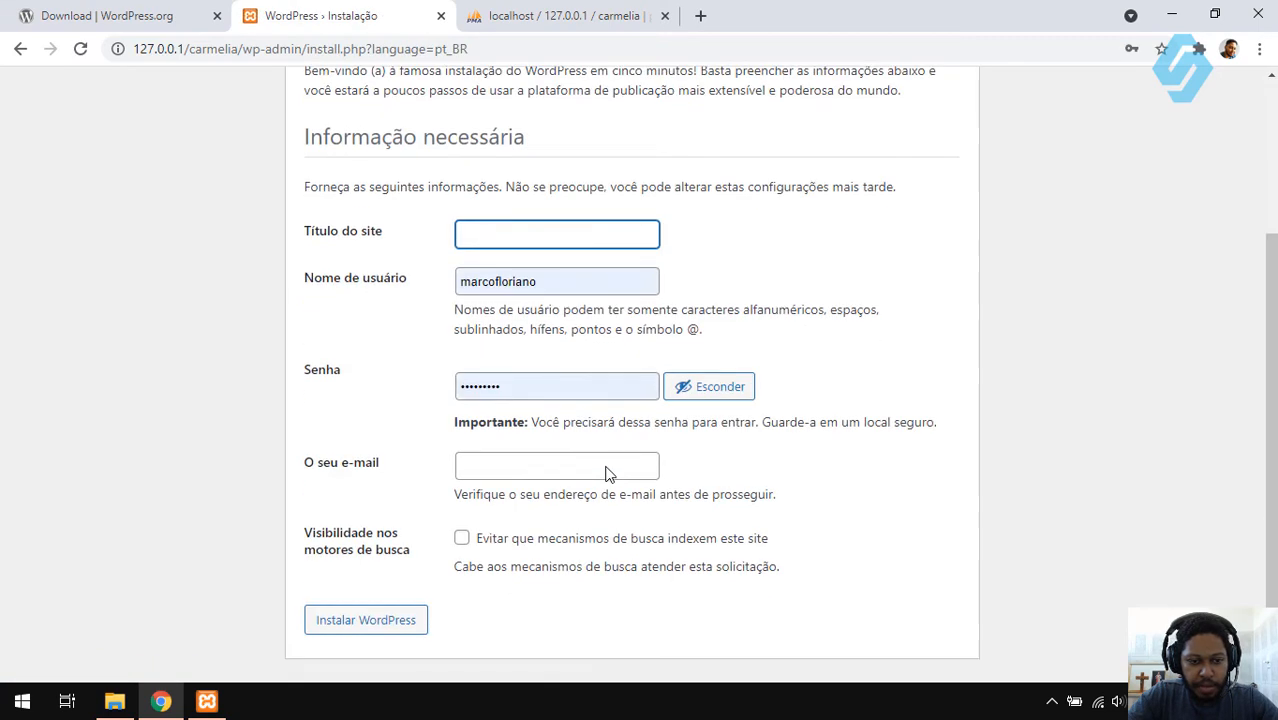
scroll(600, 400, up, 3)
click(533, 13)
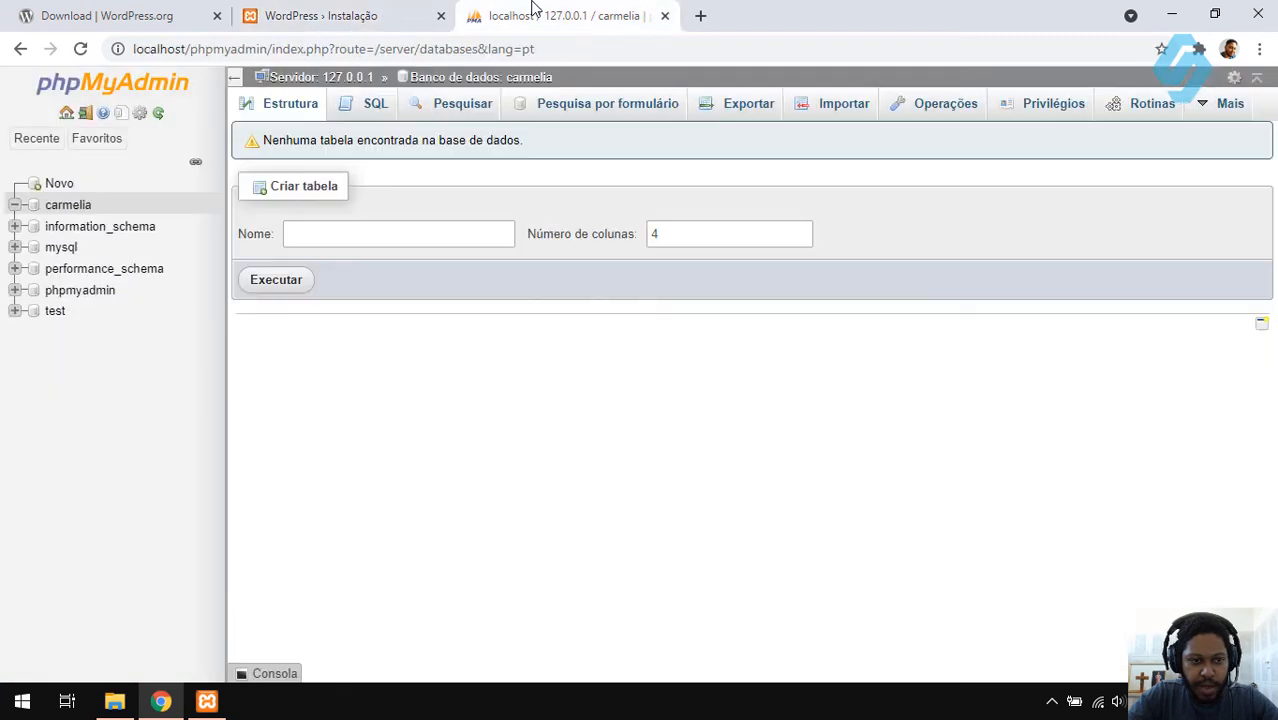
click(67, 207)
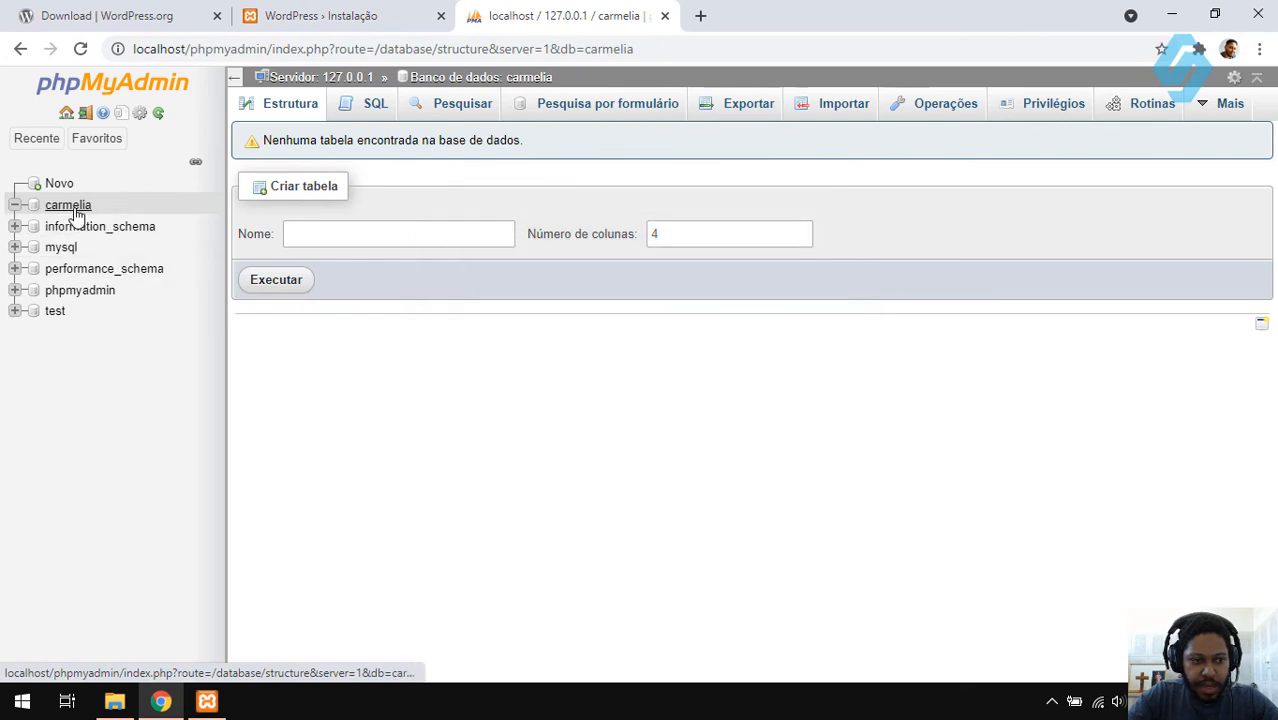
click(360, 14)
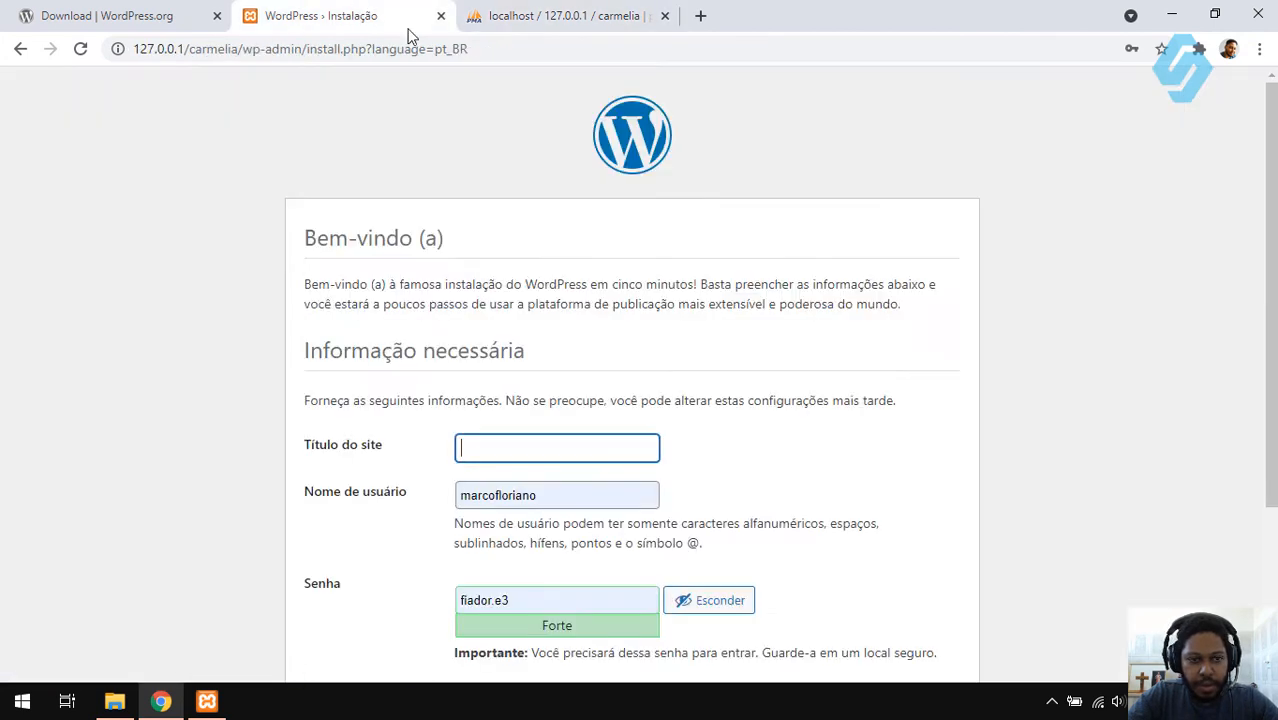
scroll(622, 399, down, 3)
- Enter site title 'Carmélia Vinhos' and replace the admin password with a new one
text(Carm)
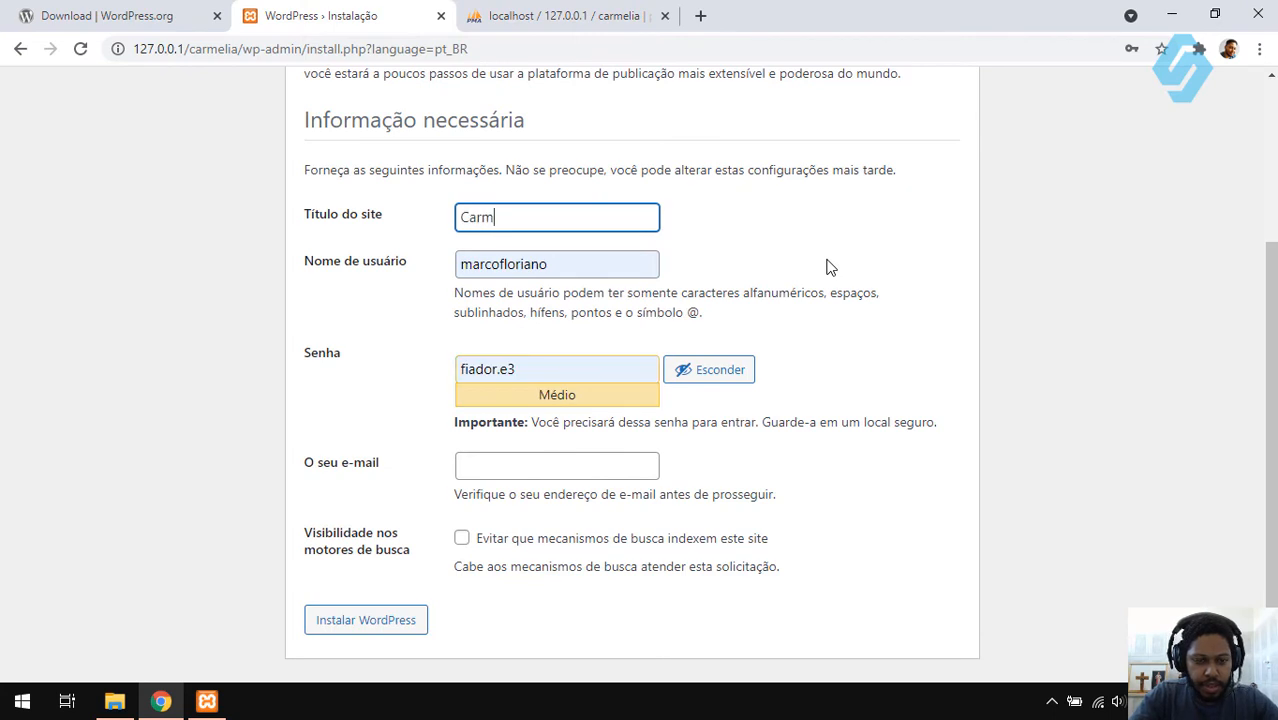
text(élia Vinhos)
key(Tab)
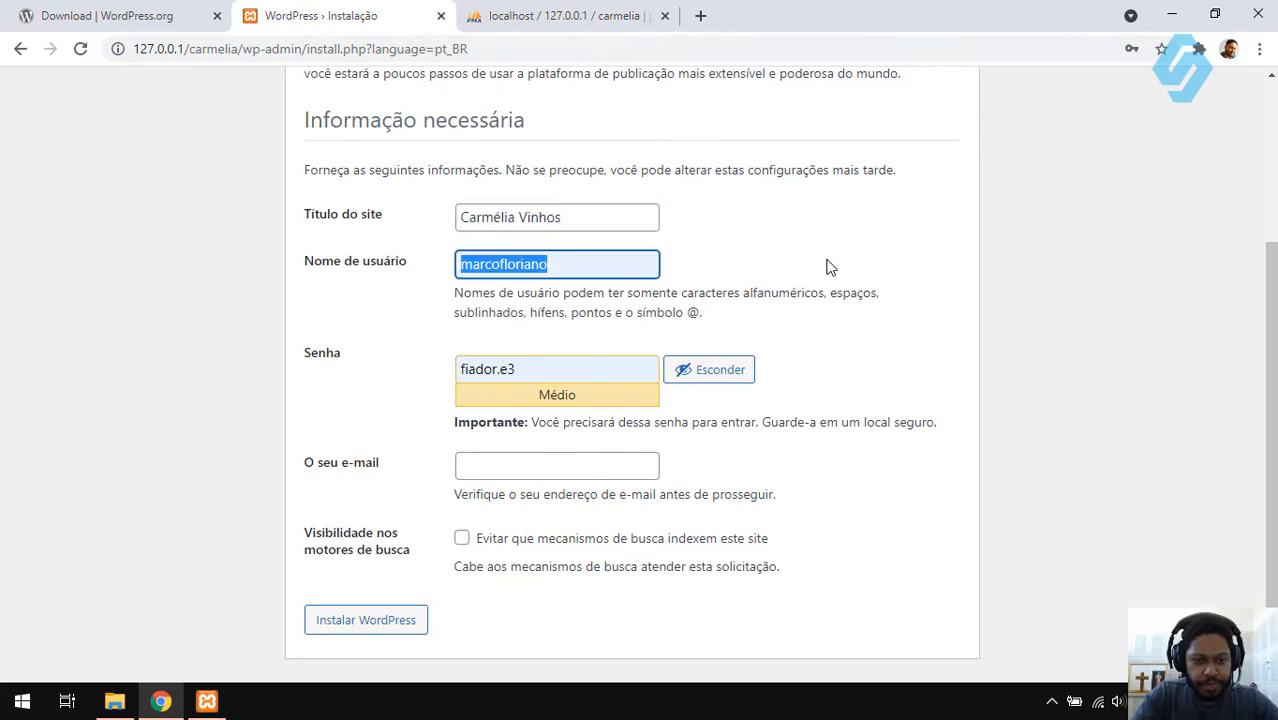
key(Tab)
key(BackSpace)
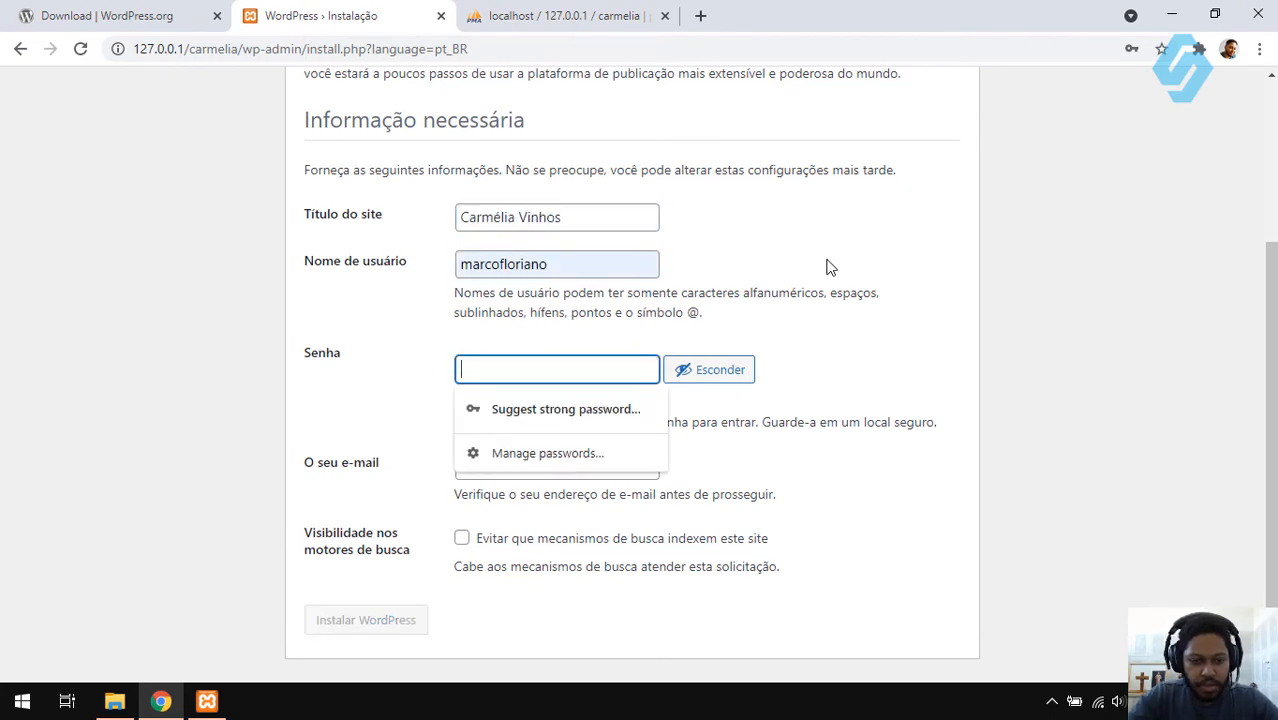
key(Tab)
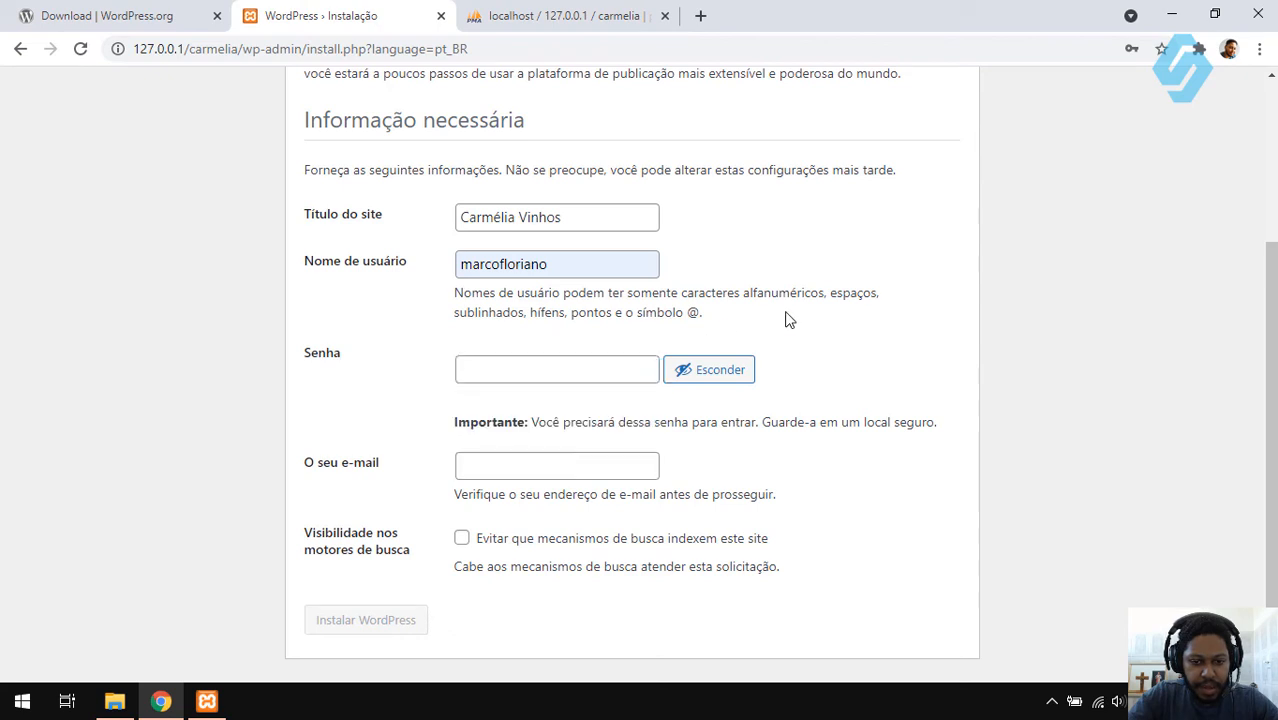
click(681, 372)
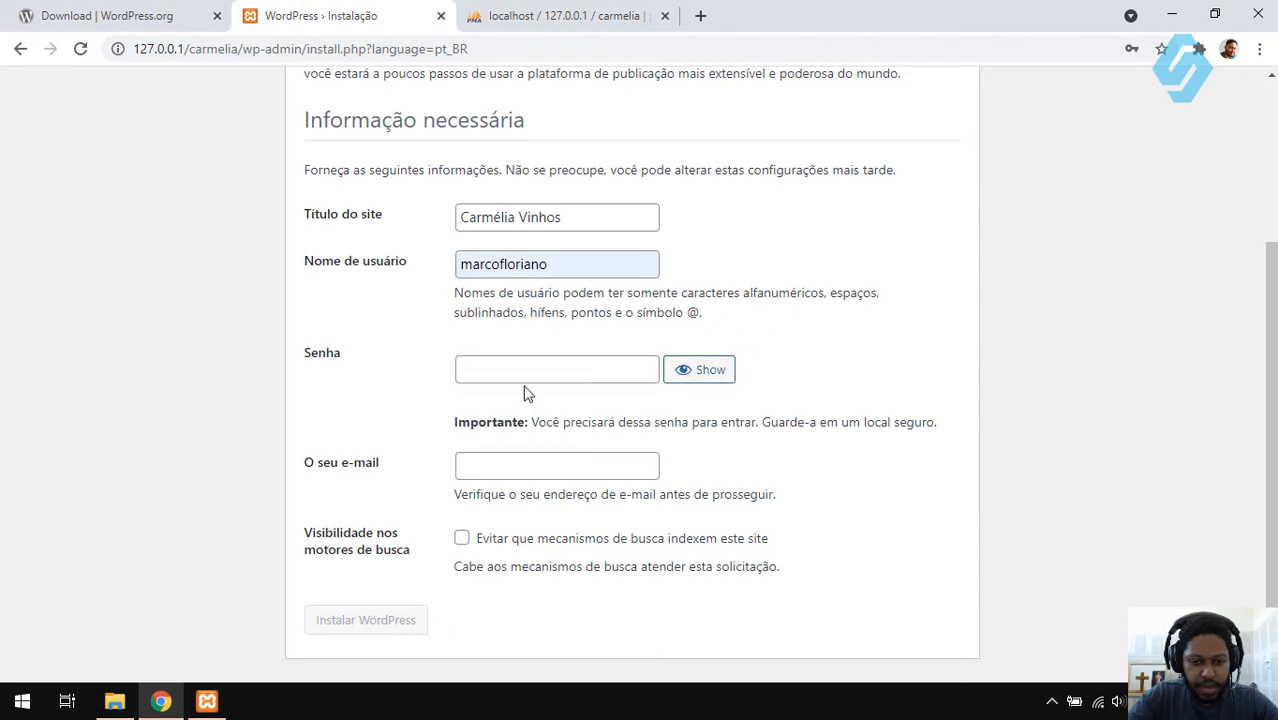
click(537, 372)
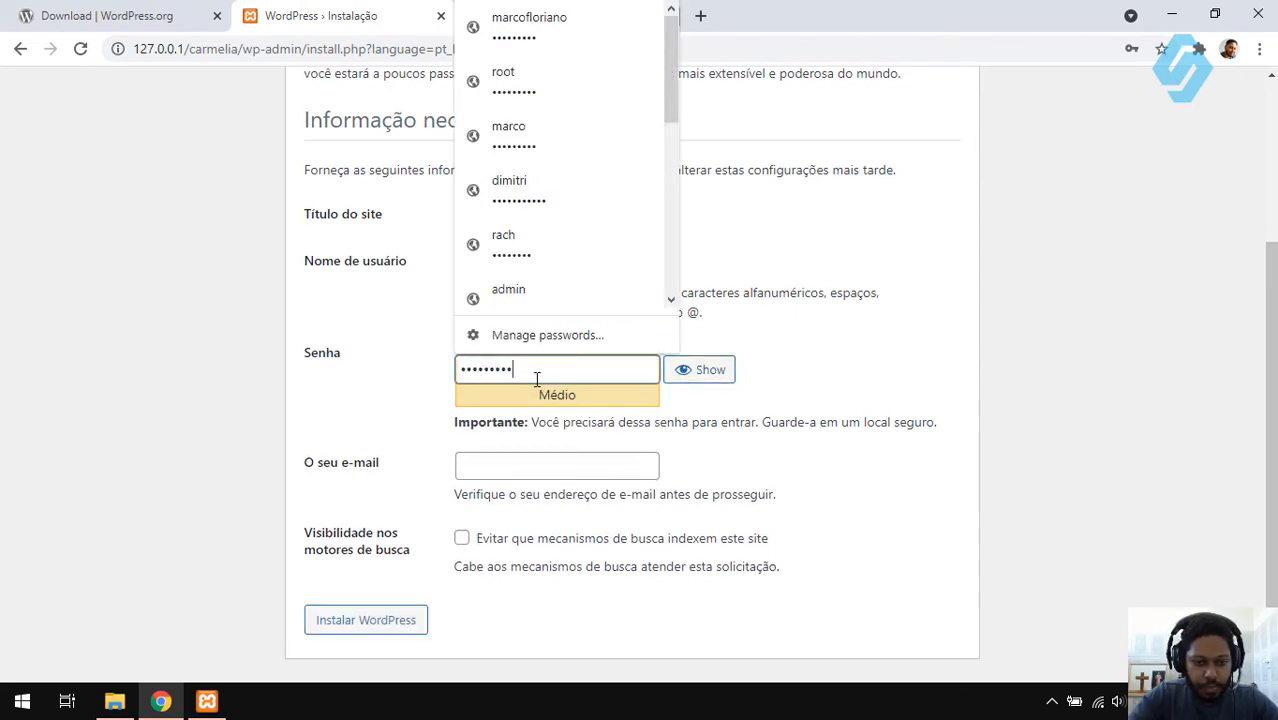
- Fill the e-mail from autofill, discourage search engine indexing, and submit Instalar WordPress
click(553, 465)
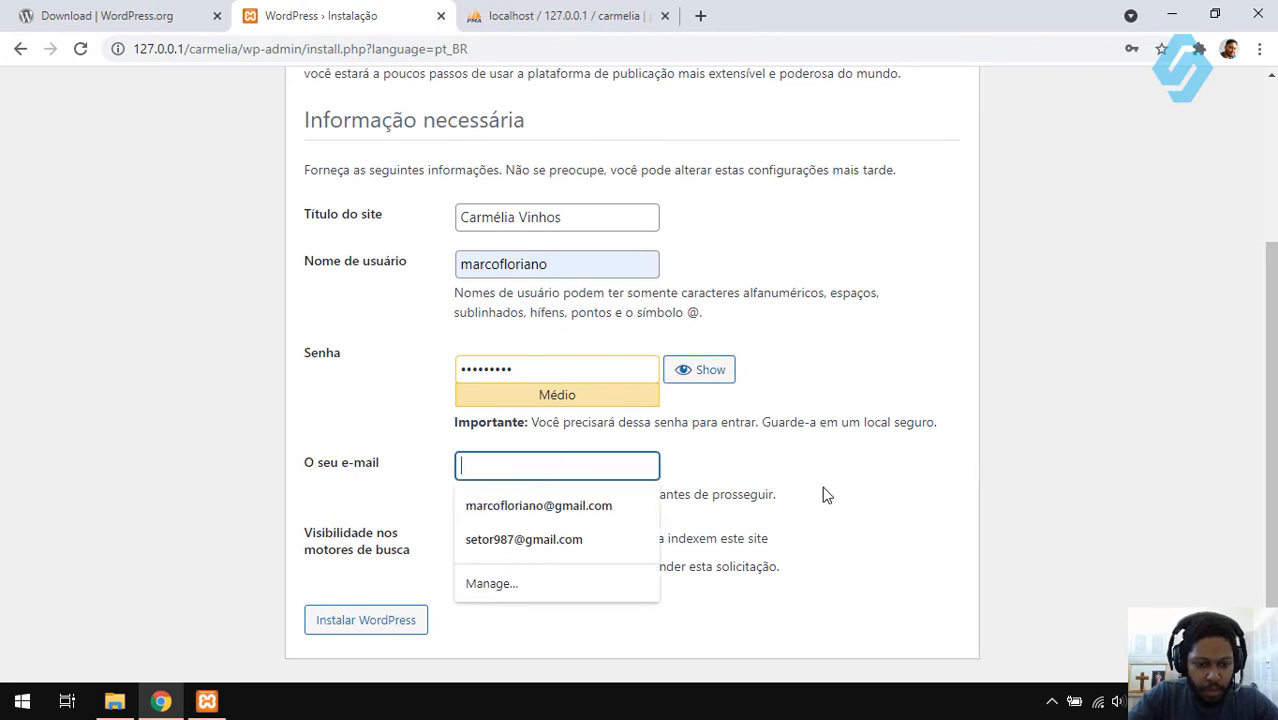
click(538, 508)
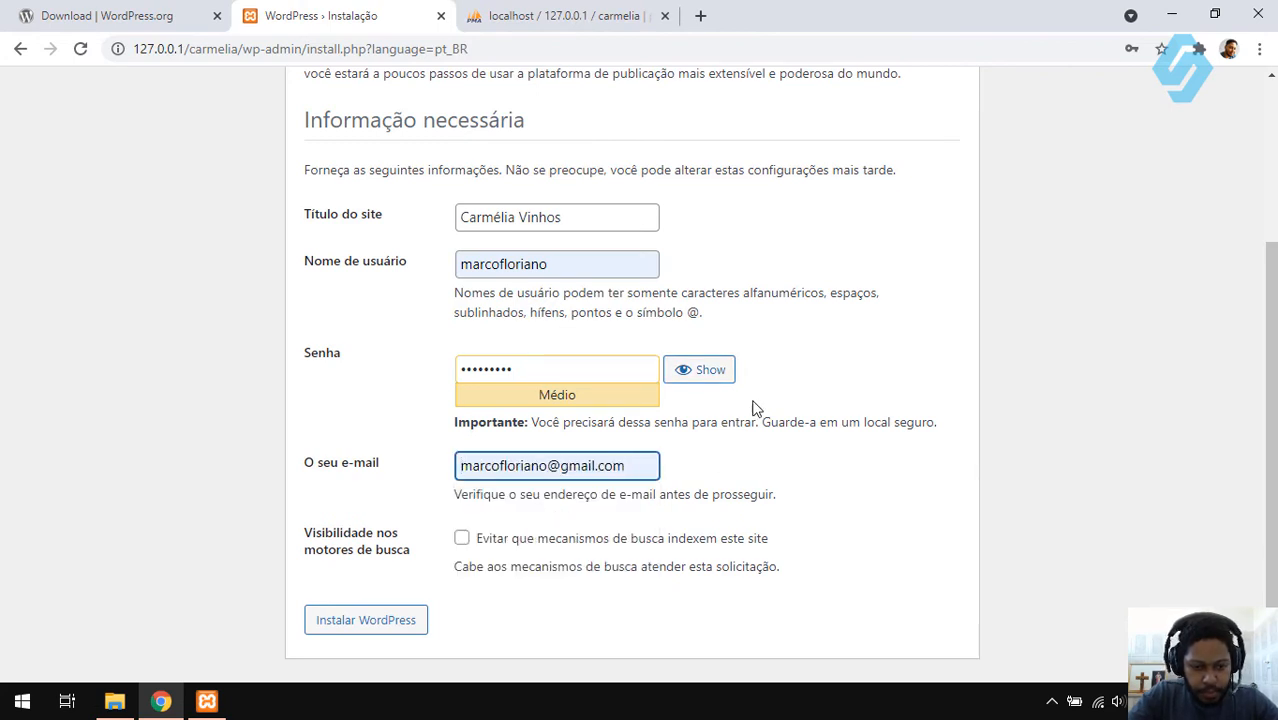
click(460, 544)
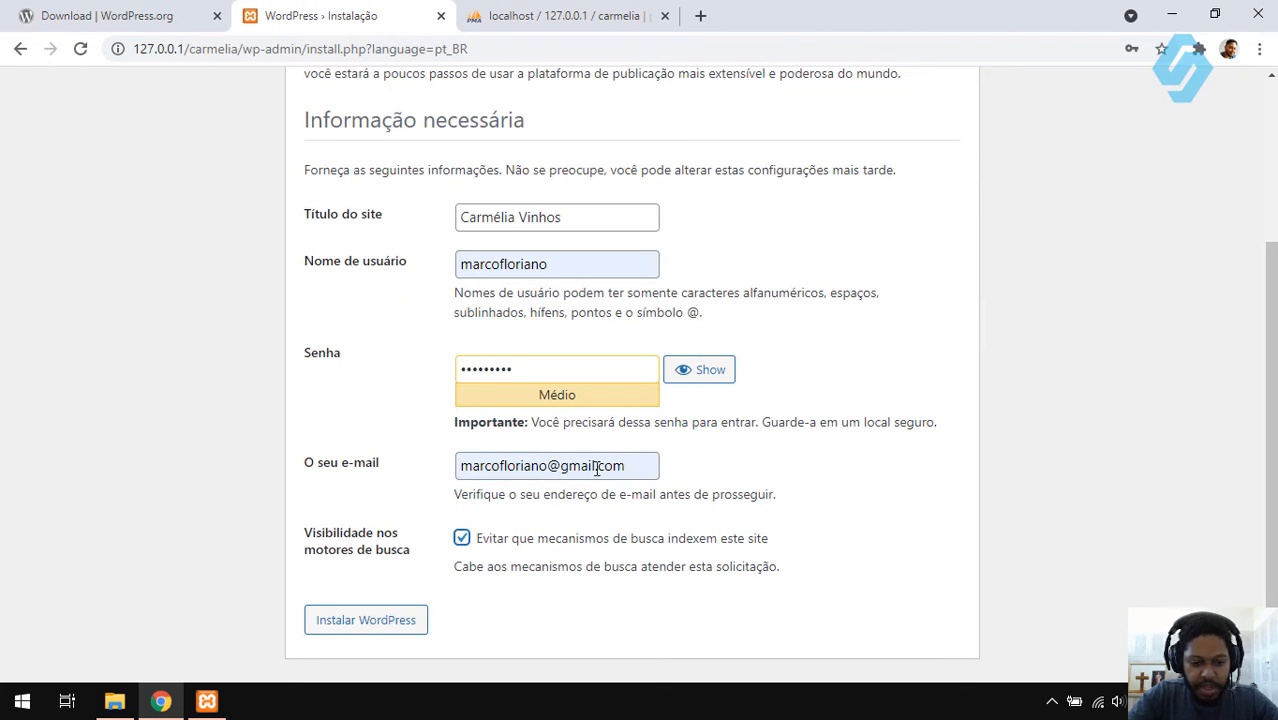
click(375, 625)
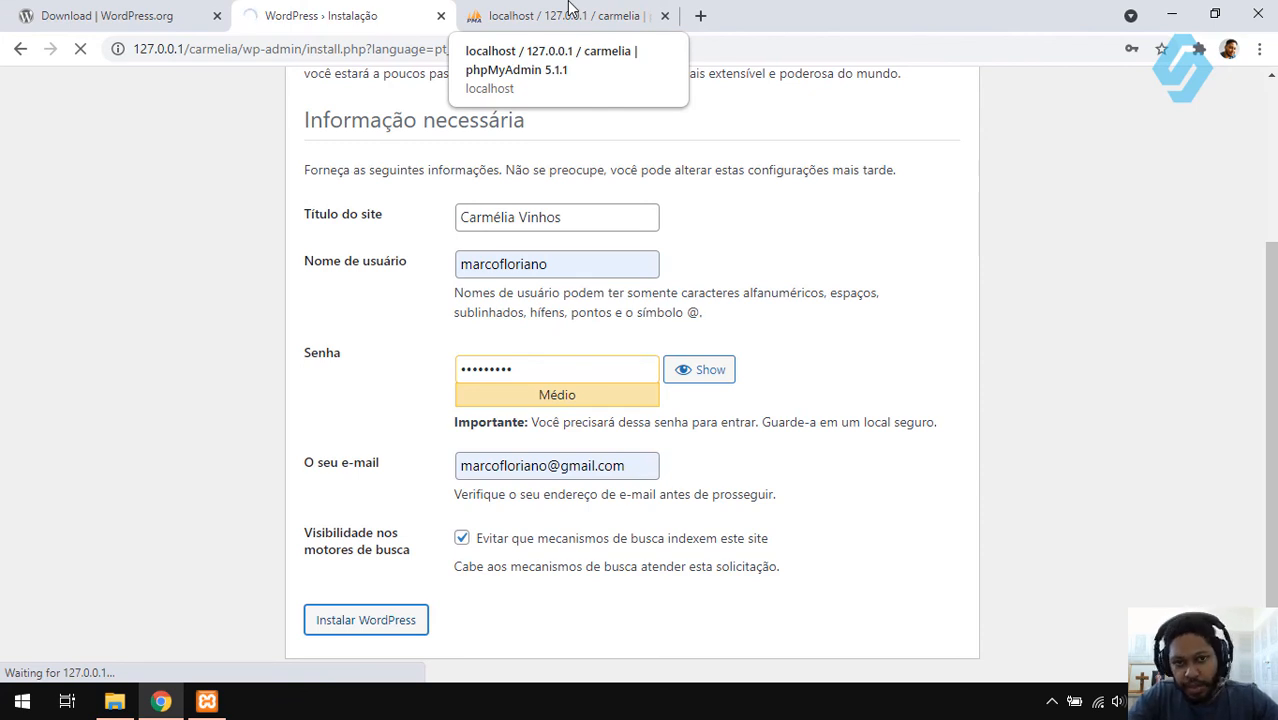
- Check the carmelia database in phpMyAdmin while WordPress finishes and shows the Sucesso page
click(570, 10)
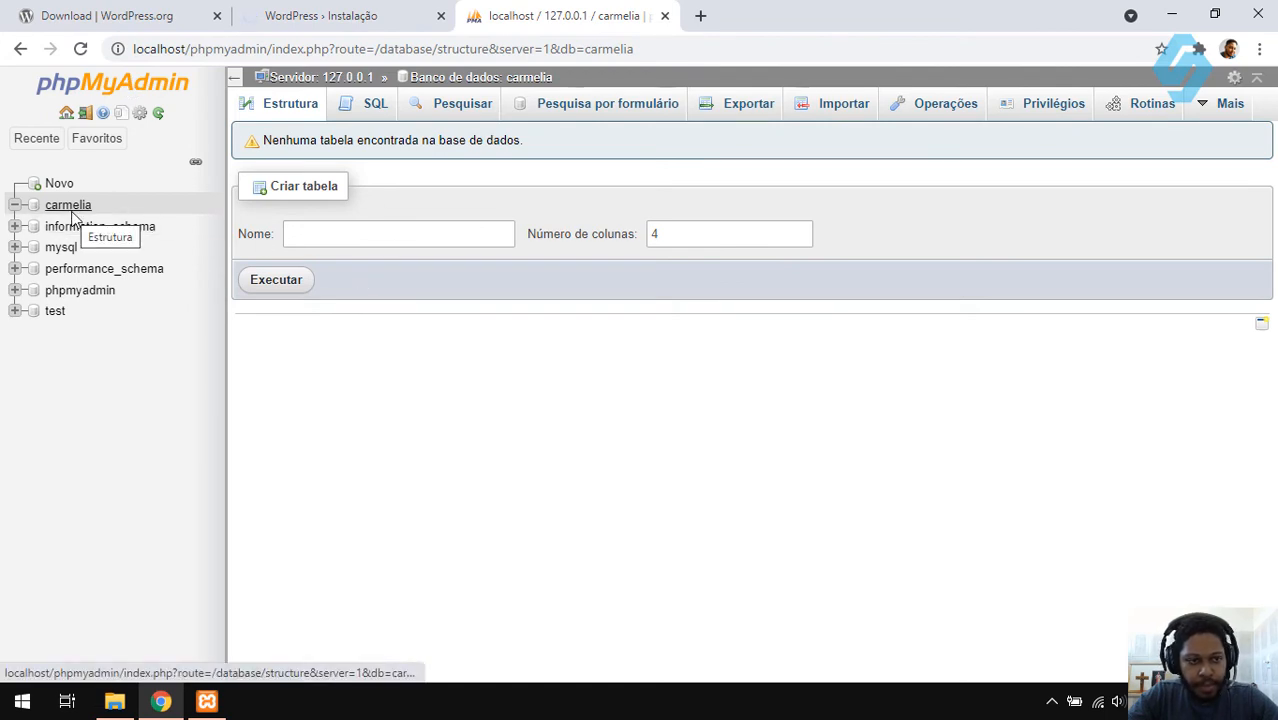
click(380, 20)
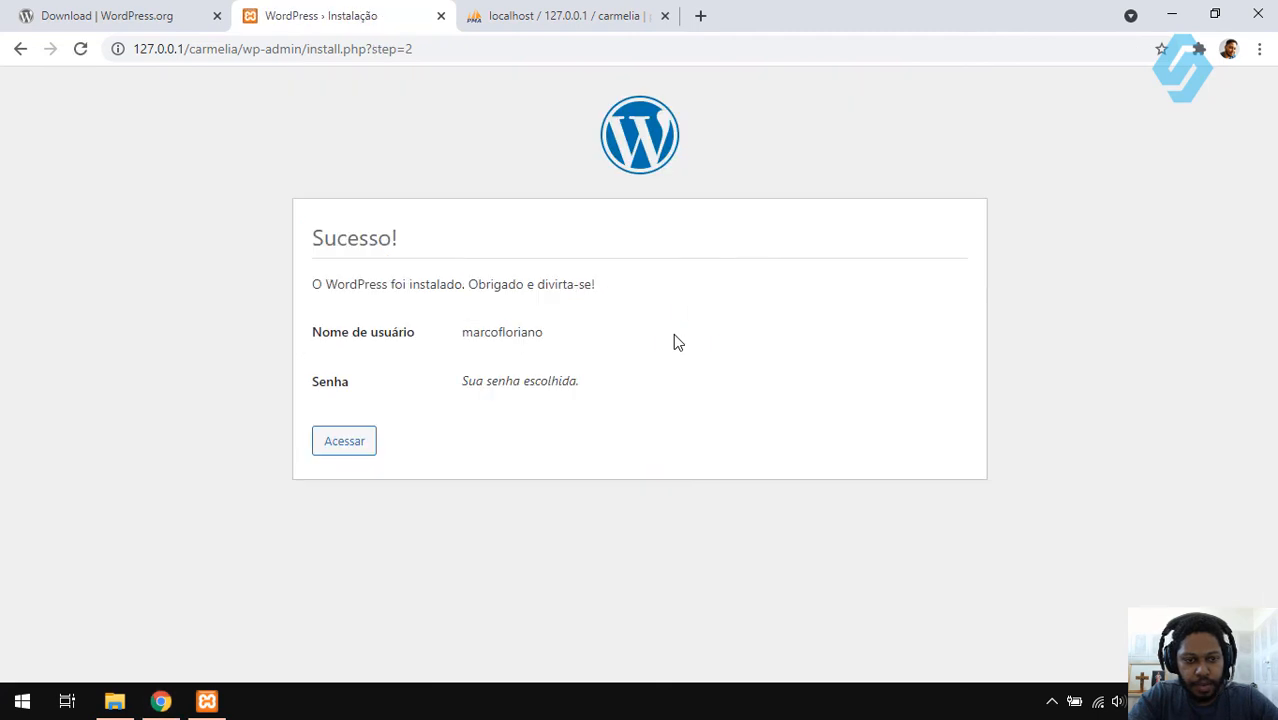
click(505, 9)
- Refresh carmelia to list its 12 wpcm_ tables, then show the carmelia folder maximized in File Explorer
click(53, 208)
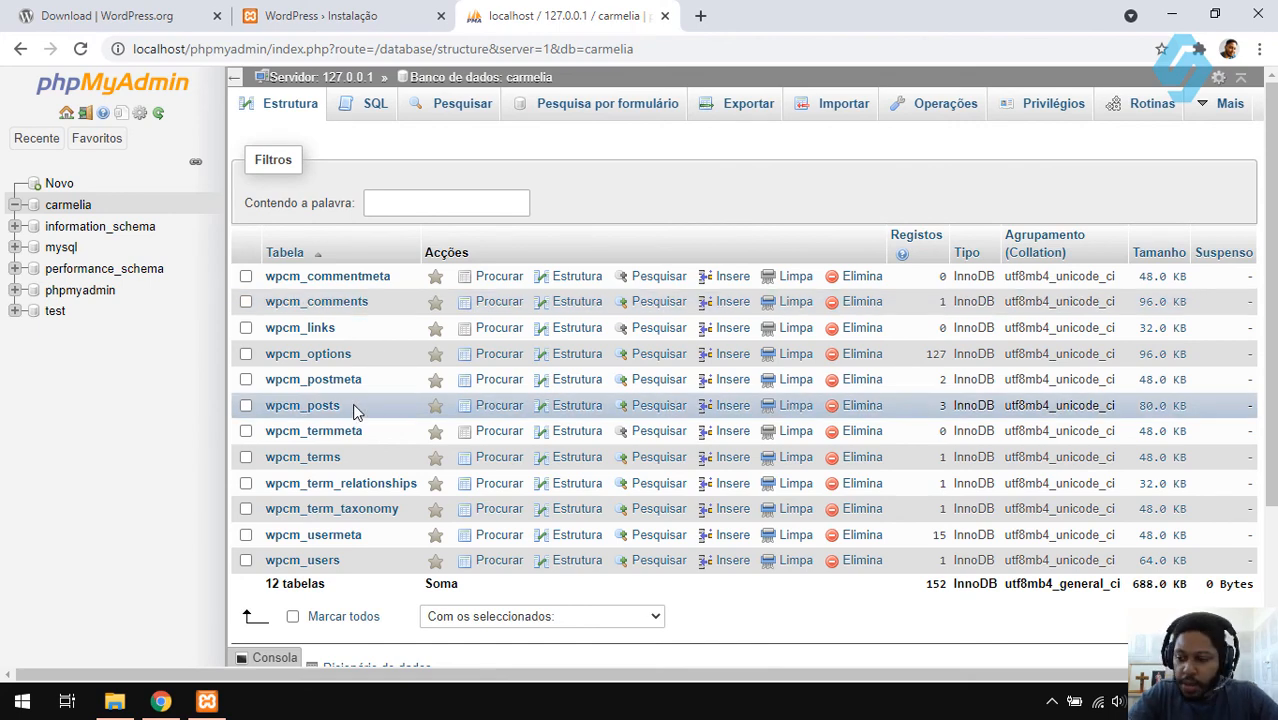
click(114, 701)
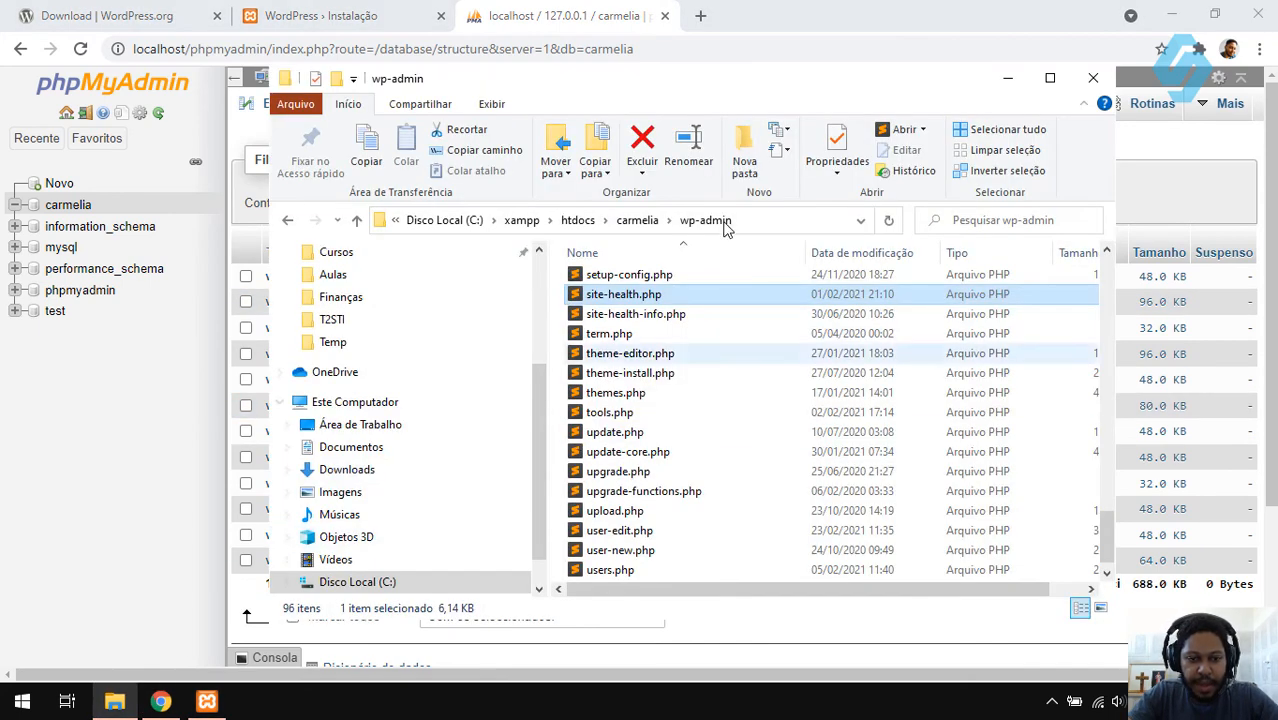
click(356, 220)
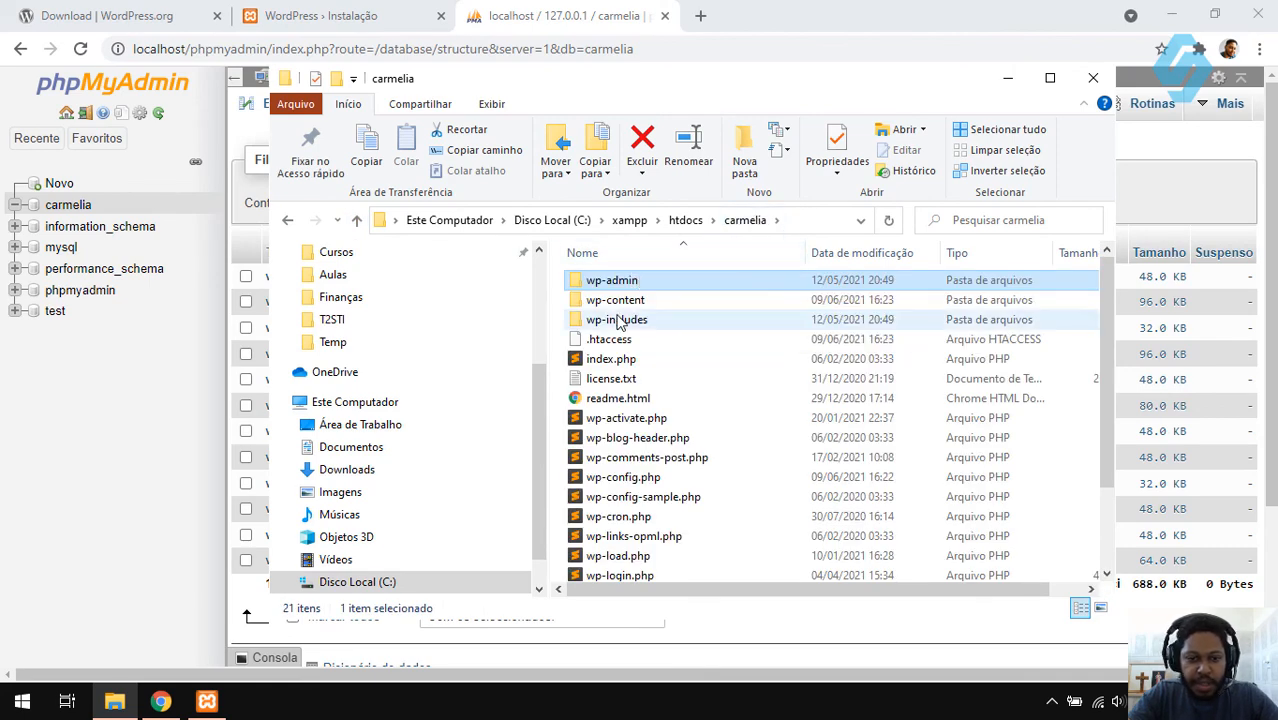
click(672, 306)
scroll(672, 316, down, 3)
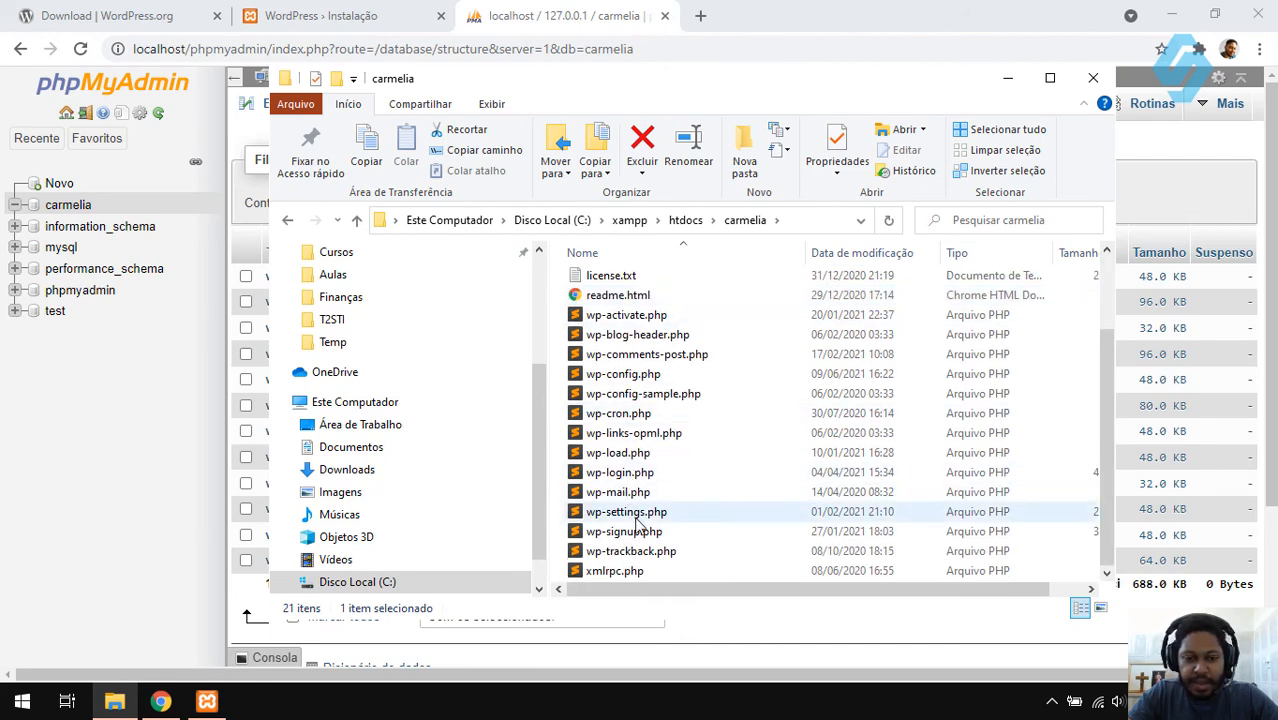
scroll(713, 354, up, 3)
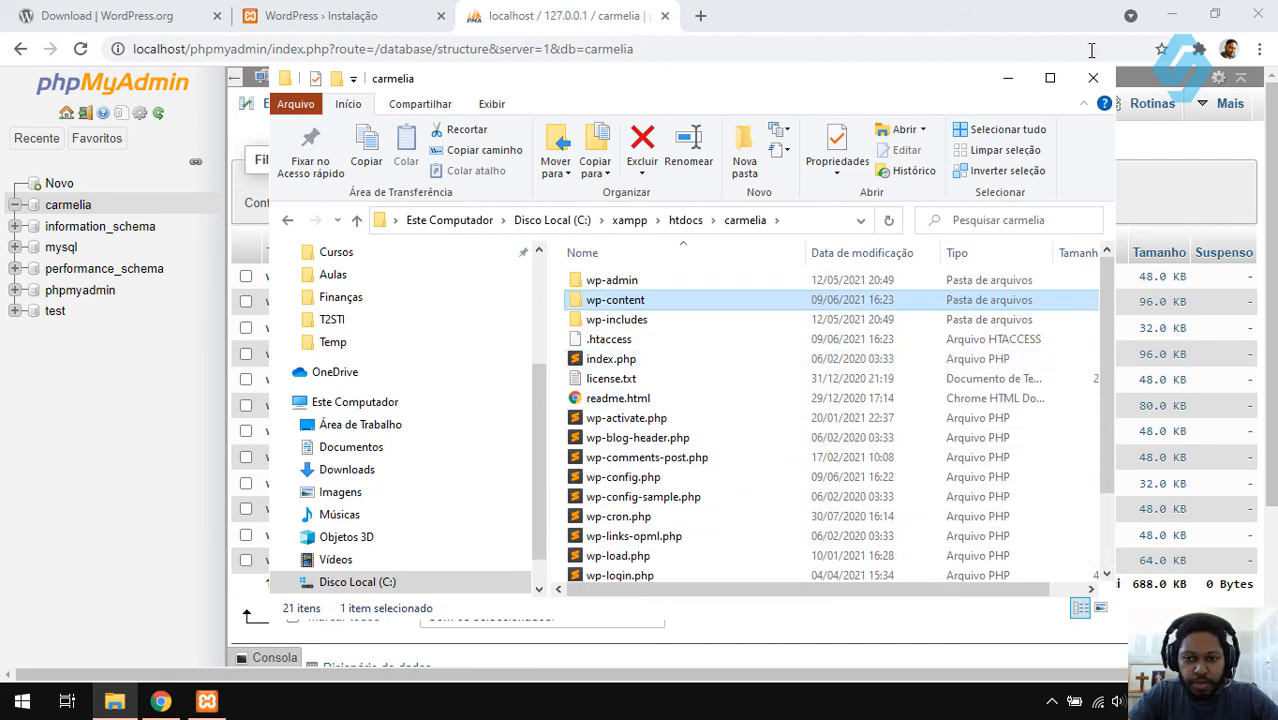
click(1050, 78)
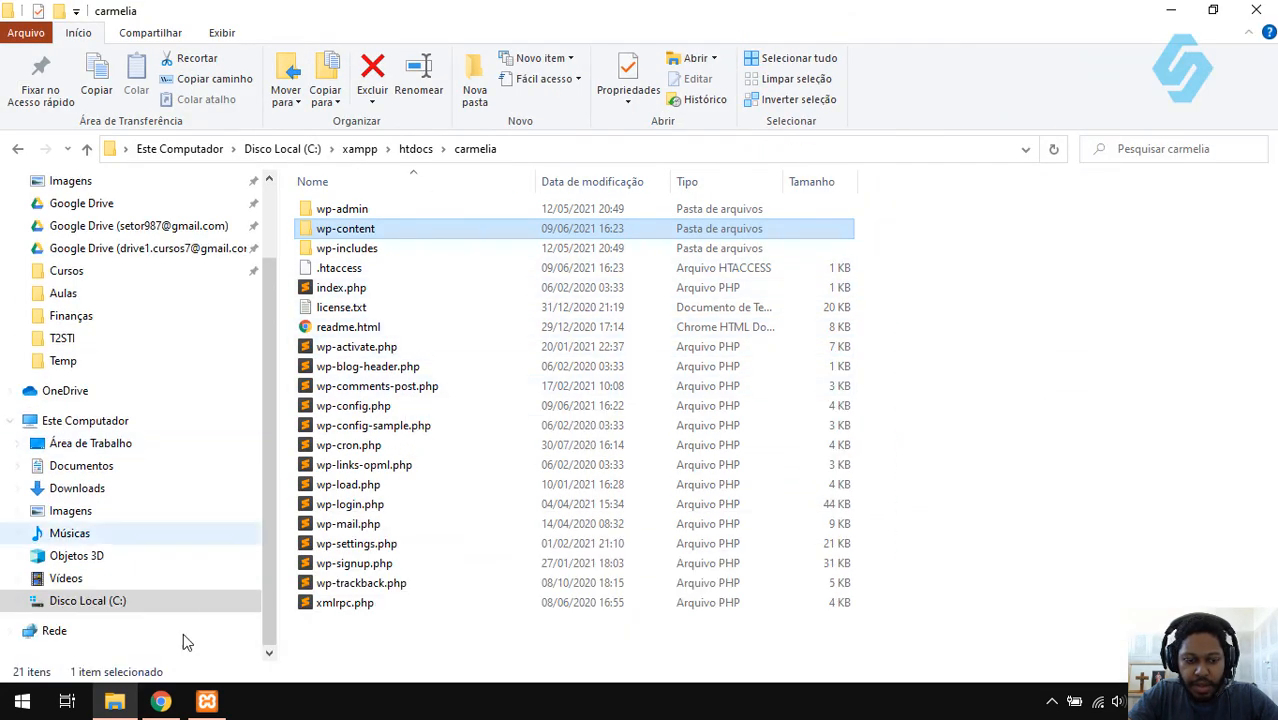
- Return to phpMyAdmin's carmelia table list: 12 wpcm_ tables, 152 records, 688.0 KB
click(160, 702)
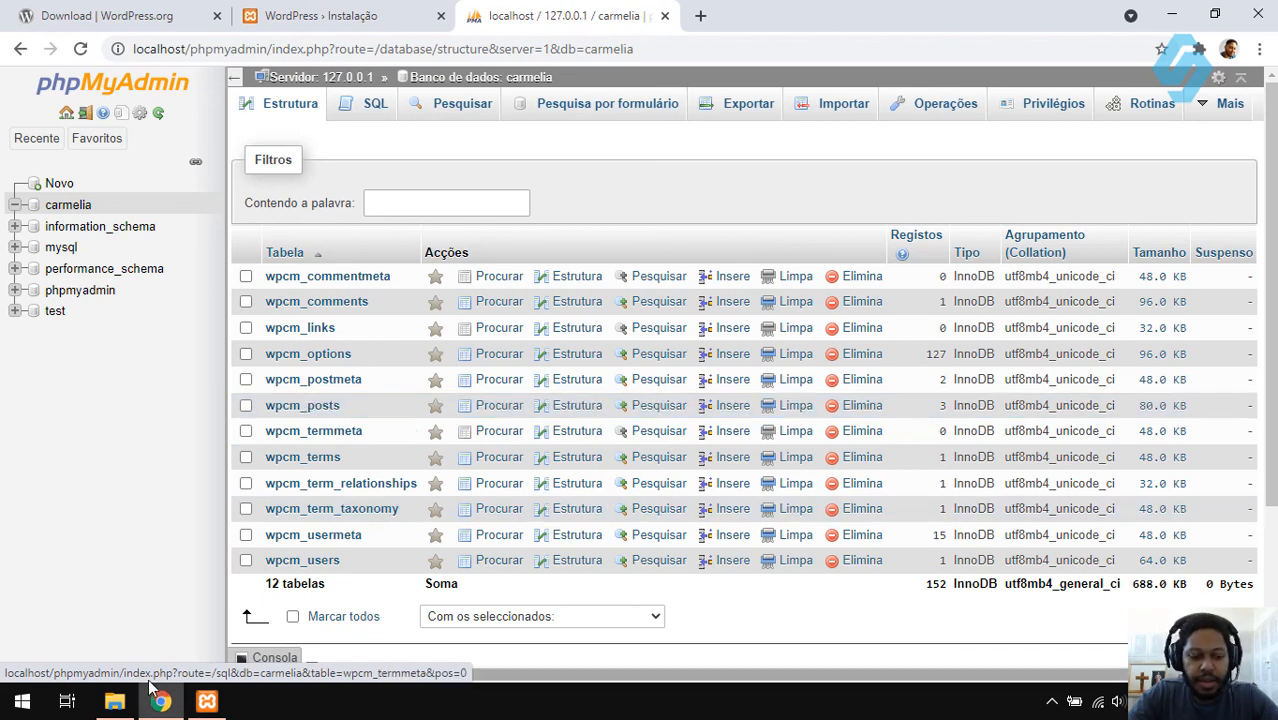
click(114, 701)
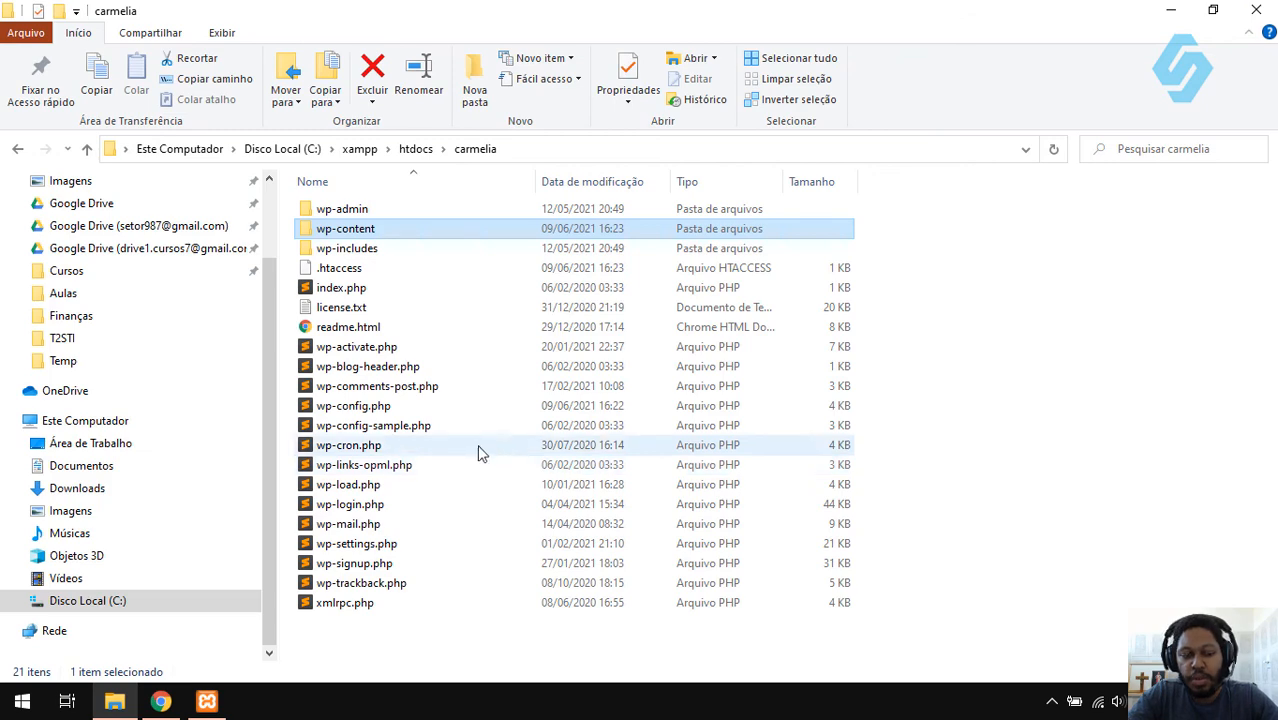
key(alt+Tab)
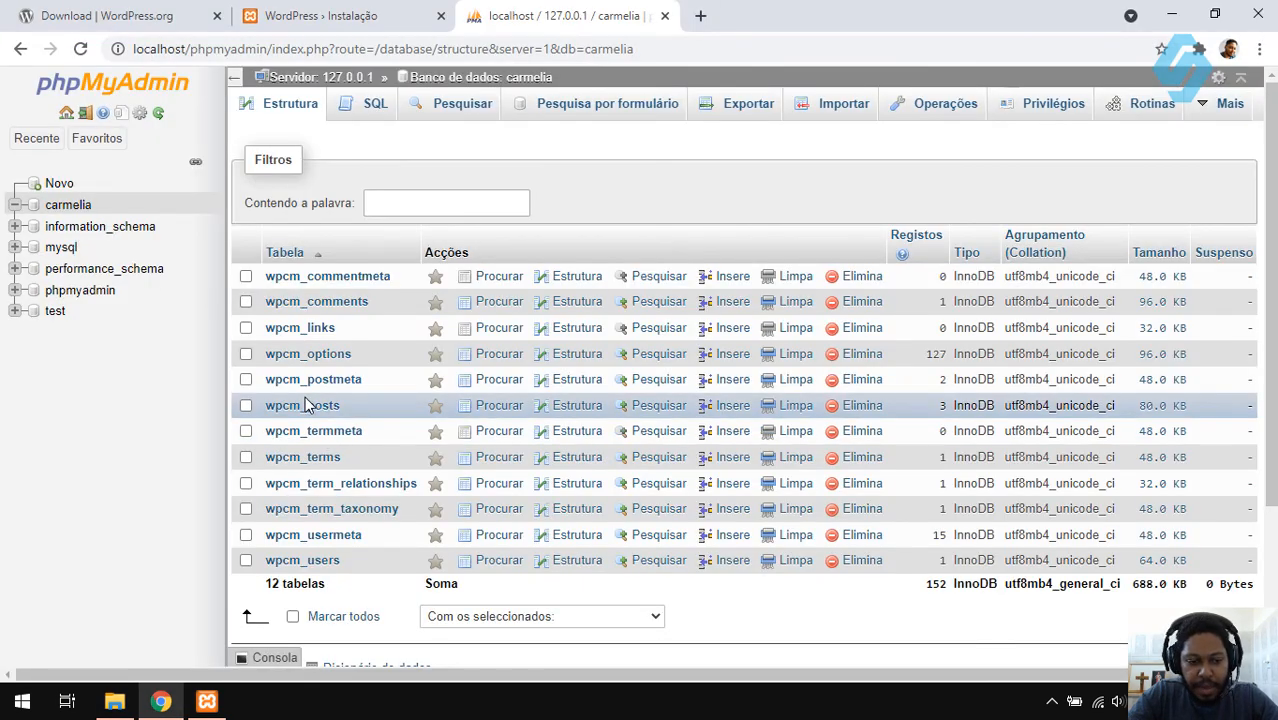